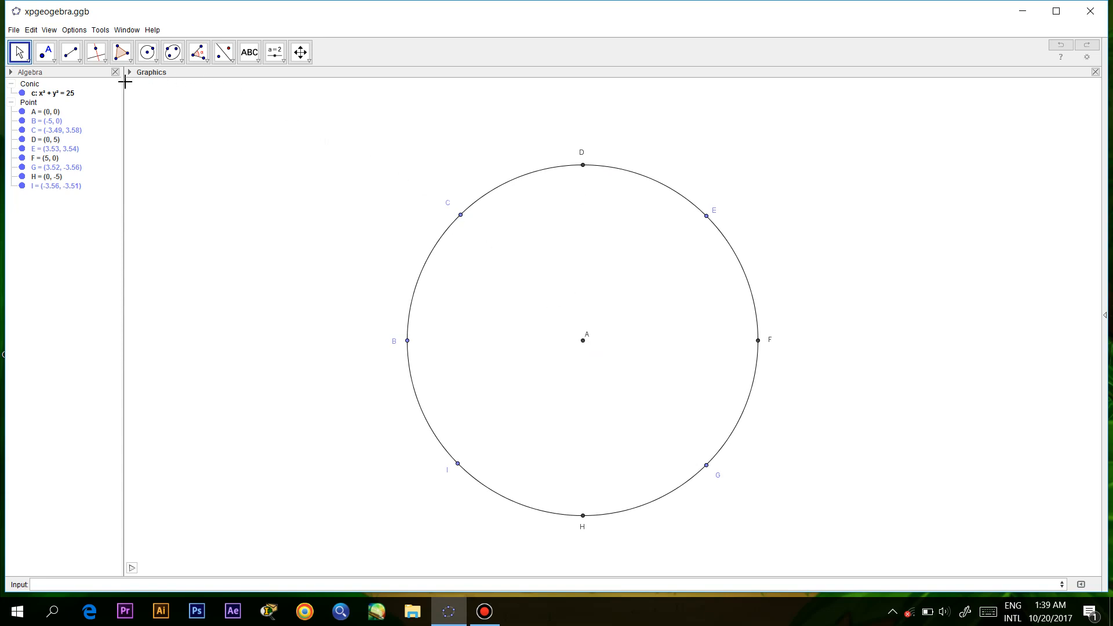
Step: Draw segments from points D, E, F and G on the circle to its centre A
left_click(81, 61)
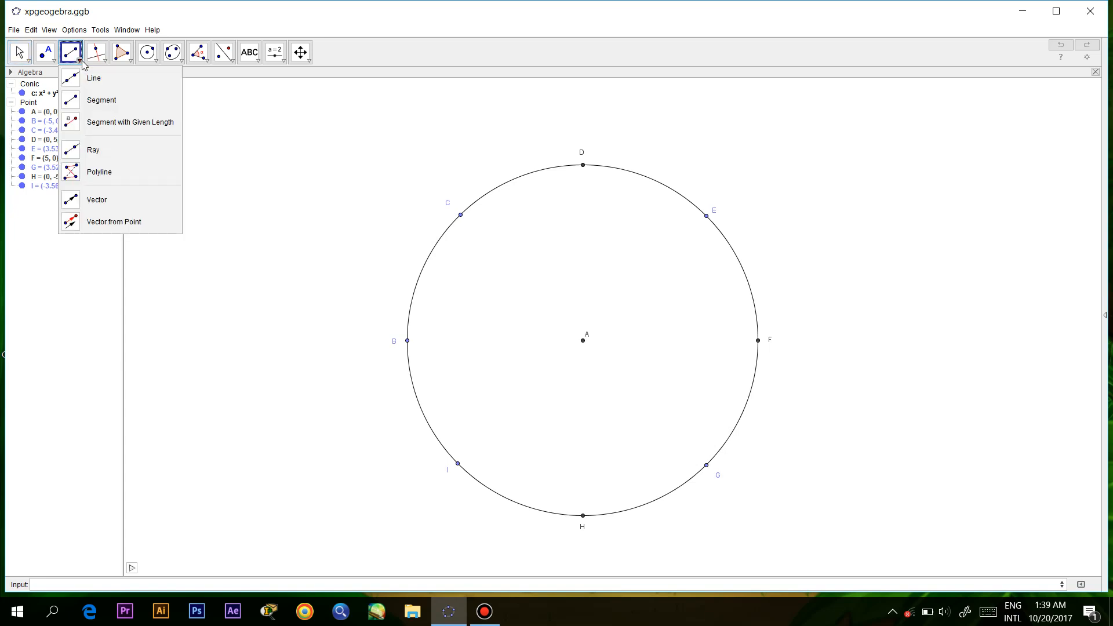
left_click(96, 100)
left_click(582, 165)
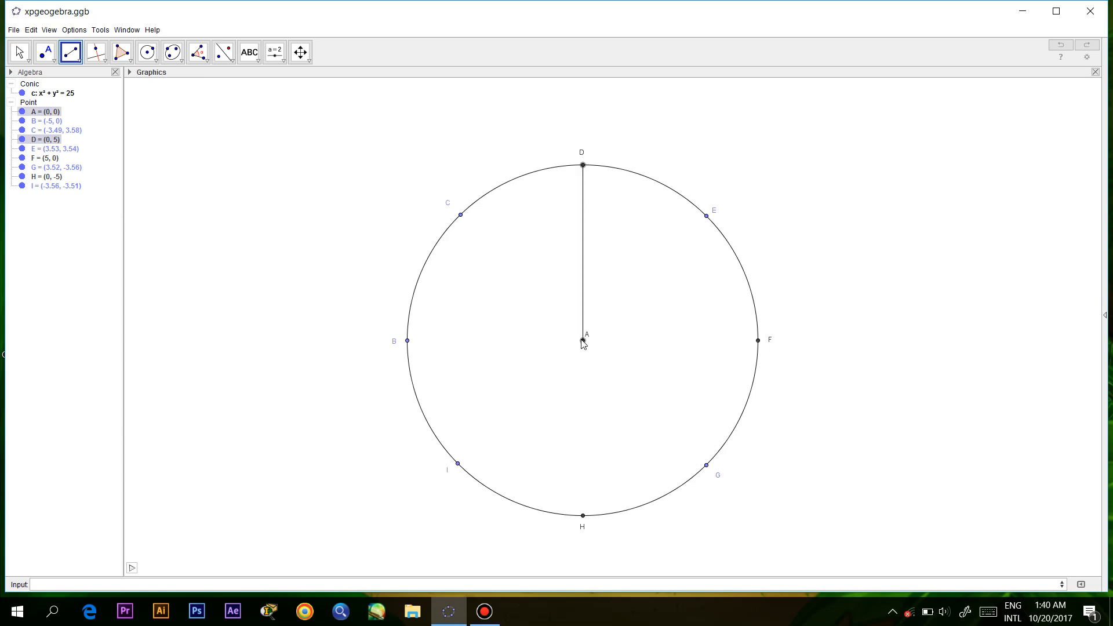
left_click(582, 340)
left_click(706, 216)
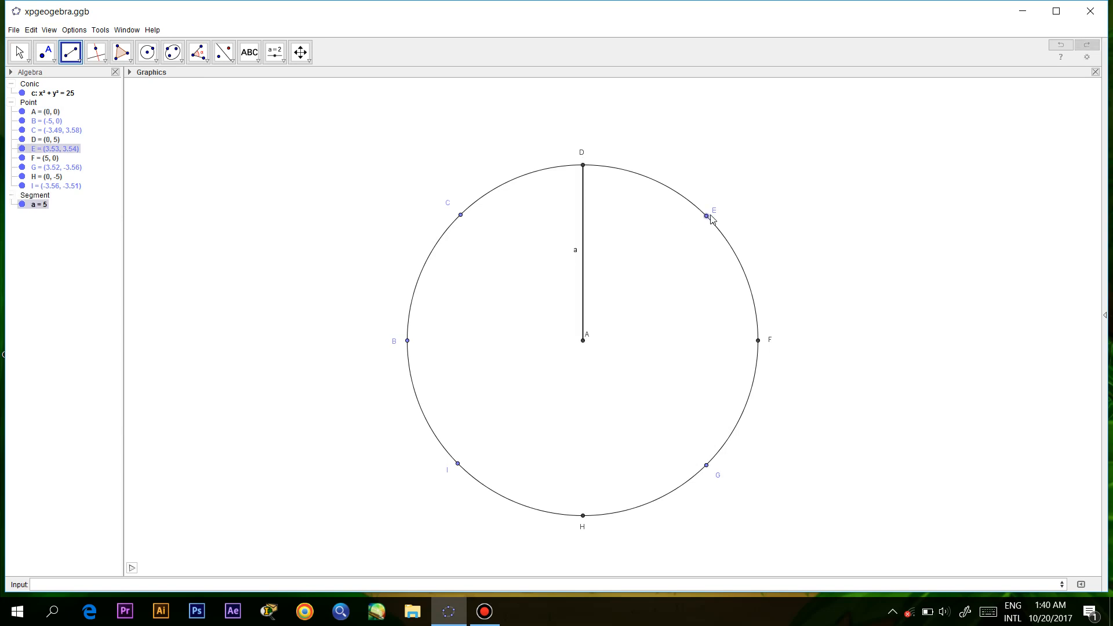
left_click(583, 340)
left_click(757, 342)
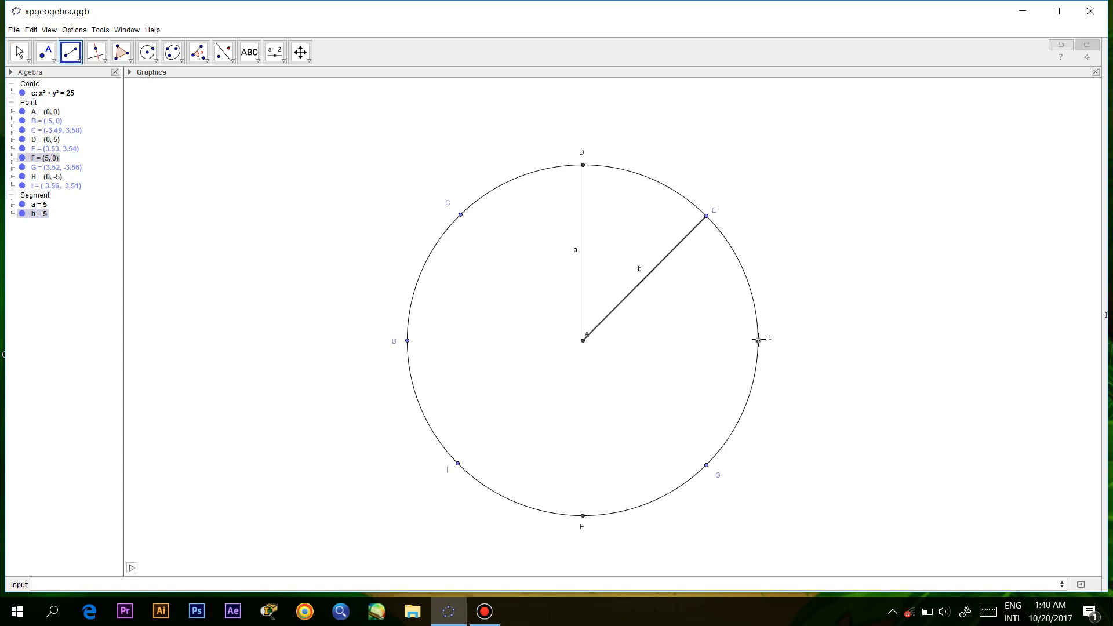
left_click(585, 344)
left_click(706, 465)
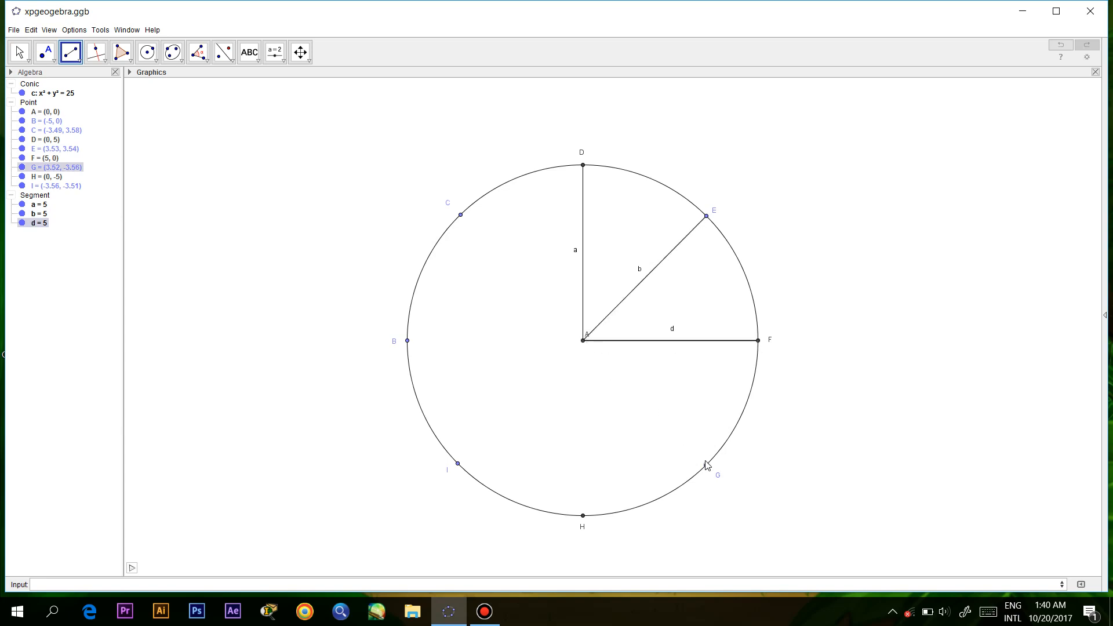
left_click(582, 341)
Step: Draw segments from points H, I, B and C on the circle to its centre A
left_click(583, 515)
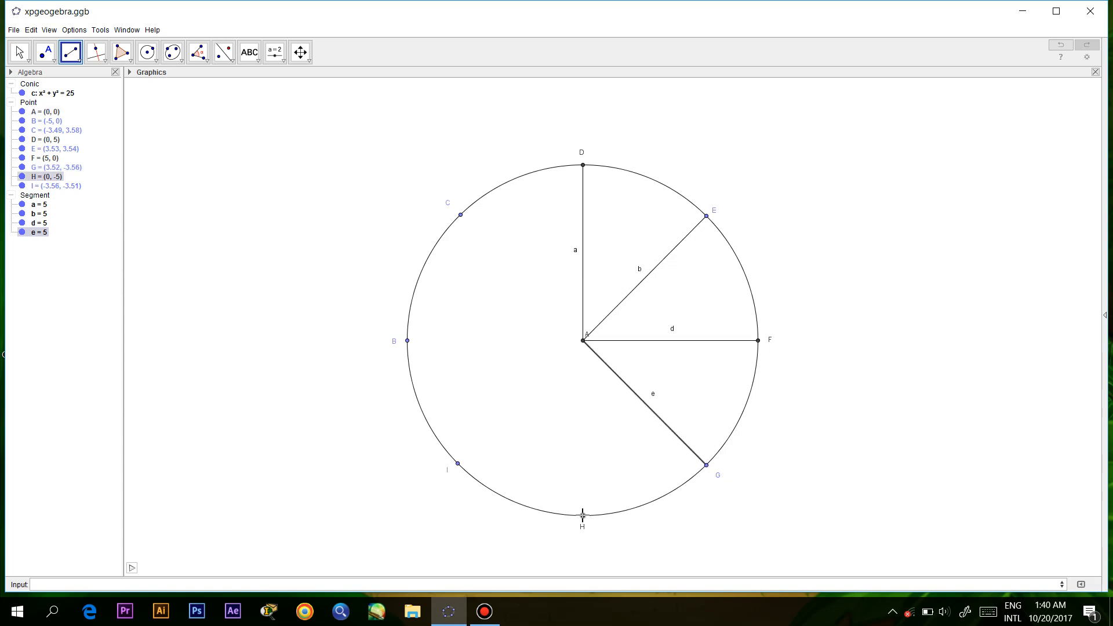
left_click(583, 340)
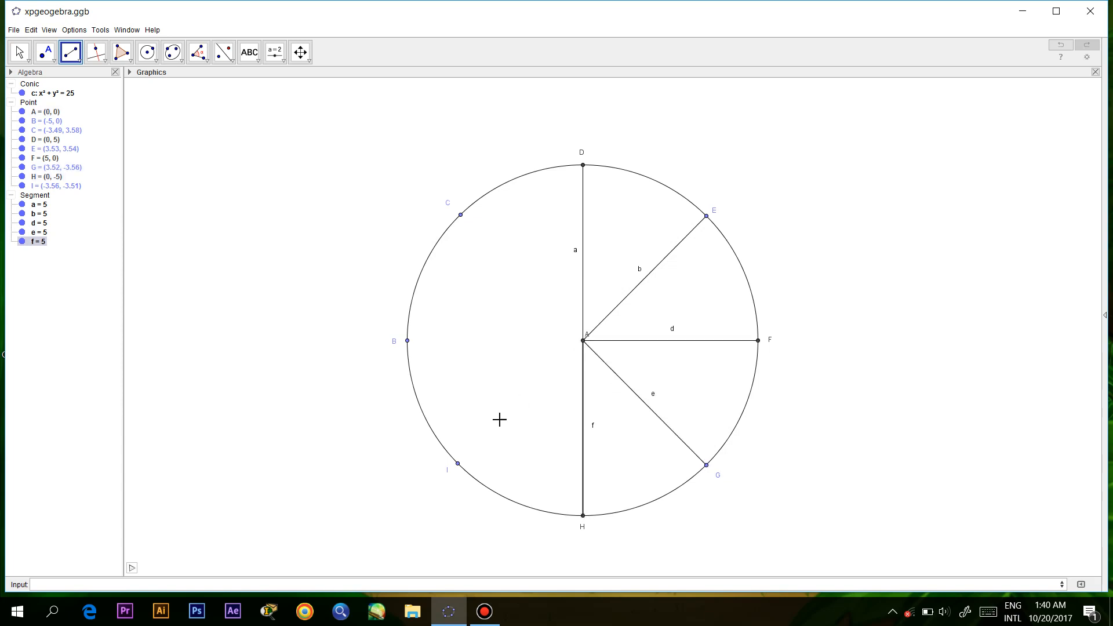
left_click(458, 464)
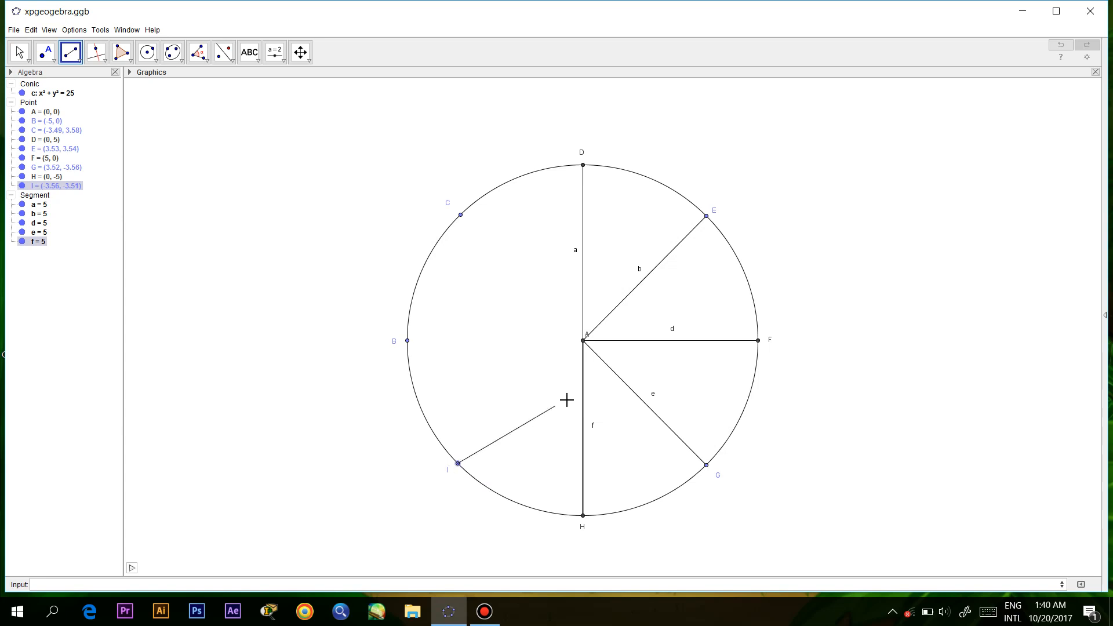
left_click(583, 341)
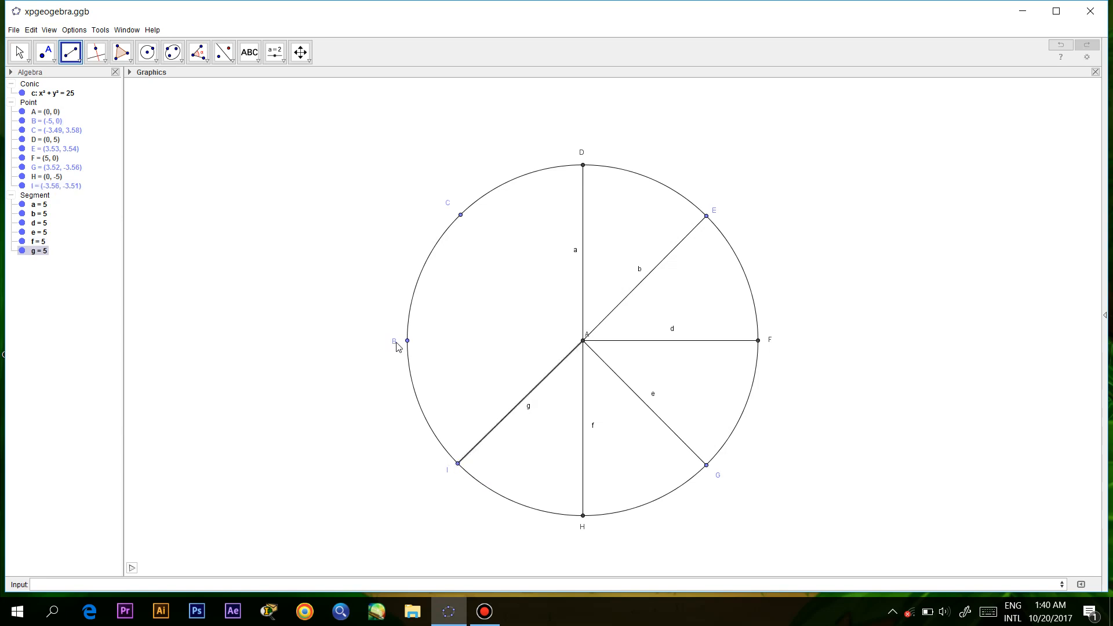
left_click(407, 341)
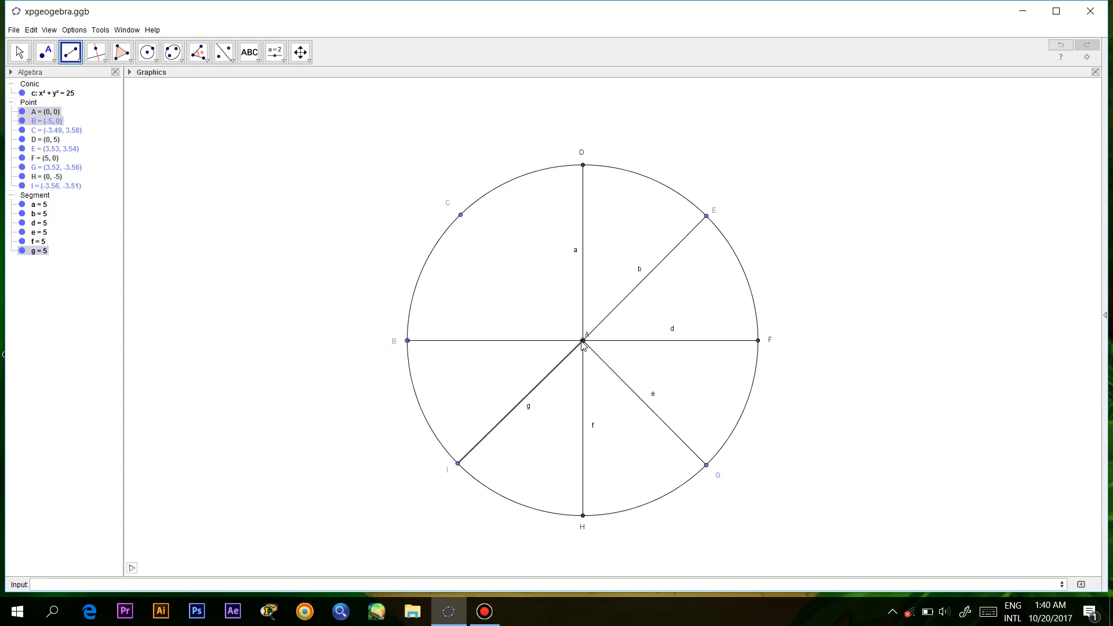
left_click(583, 340)
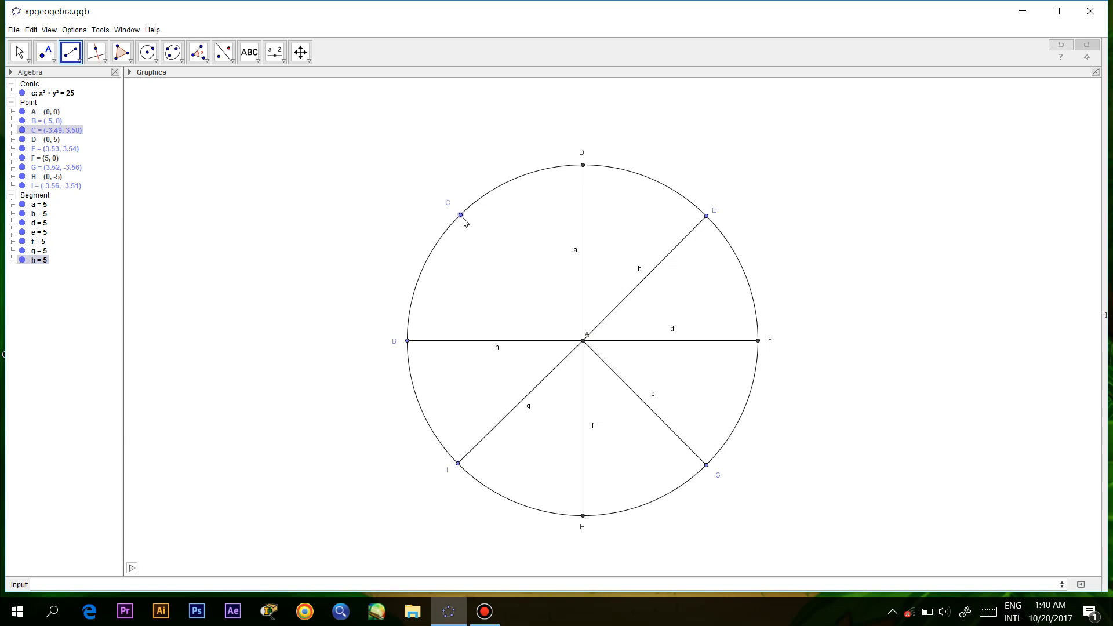
left_click(461, 216)
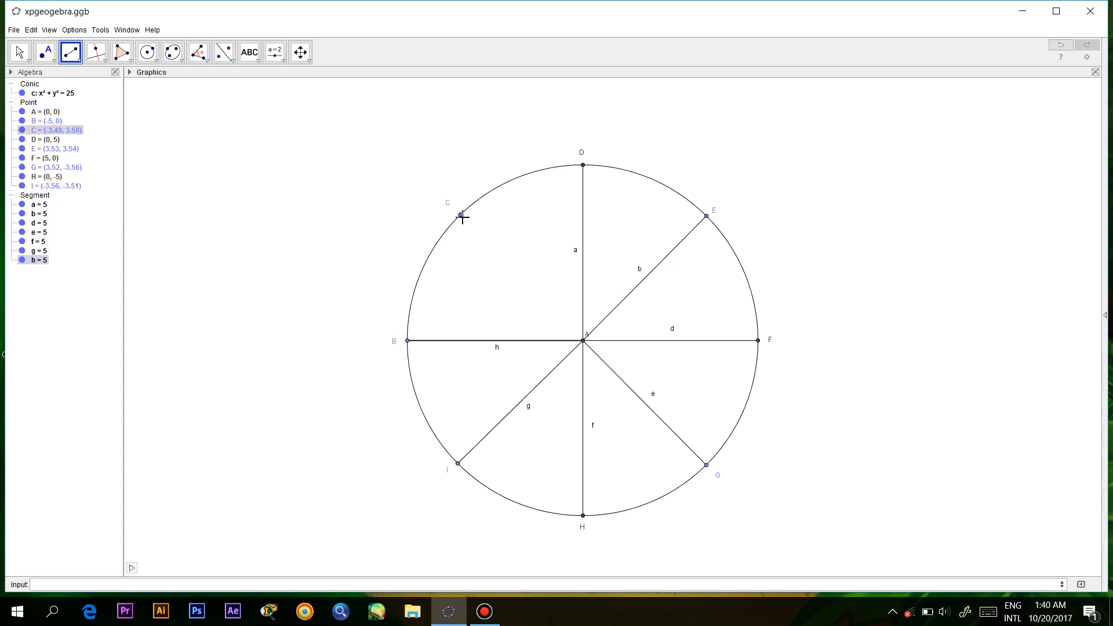
left_click(583, 340)
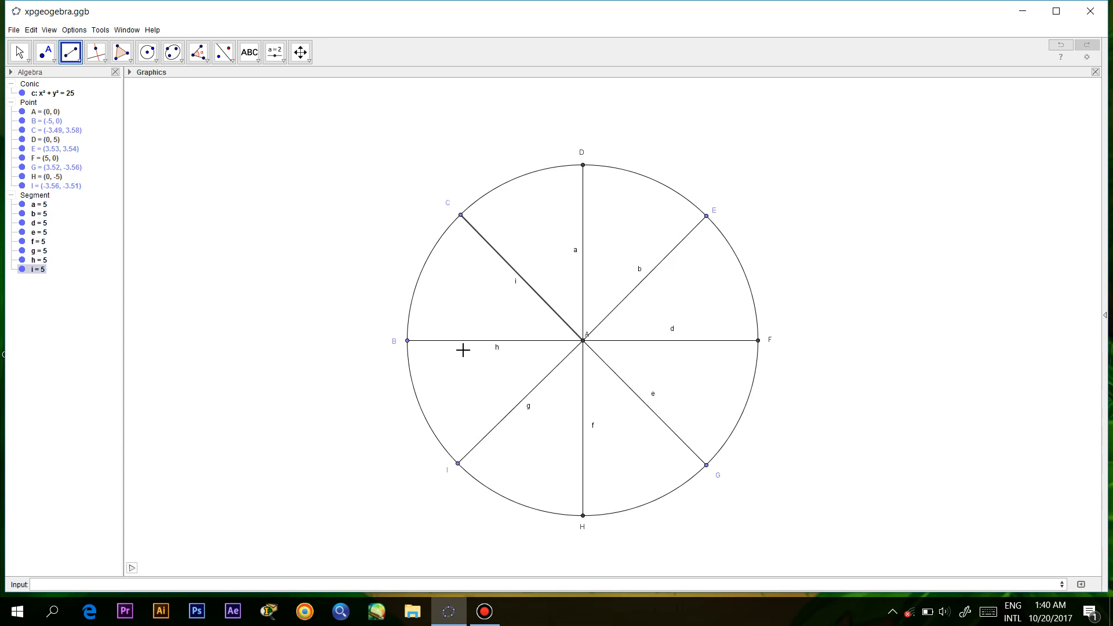
Step: Hide the labels of segments a, b, d and e
right_click(33, 207)
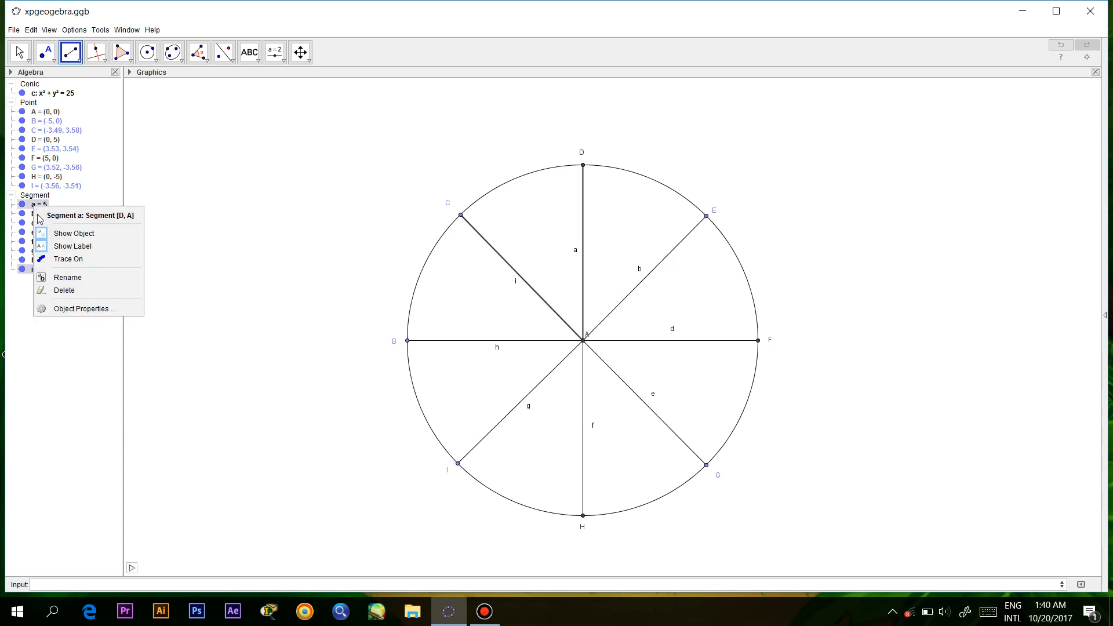
left_click(65, 248)
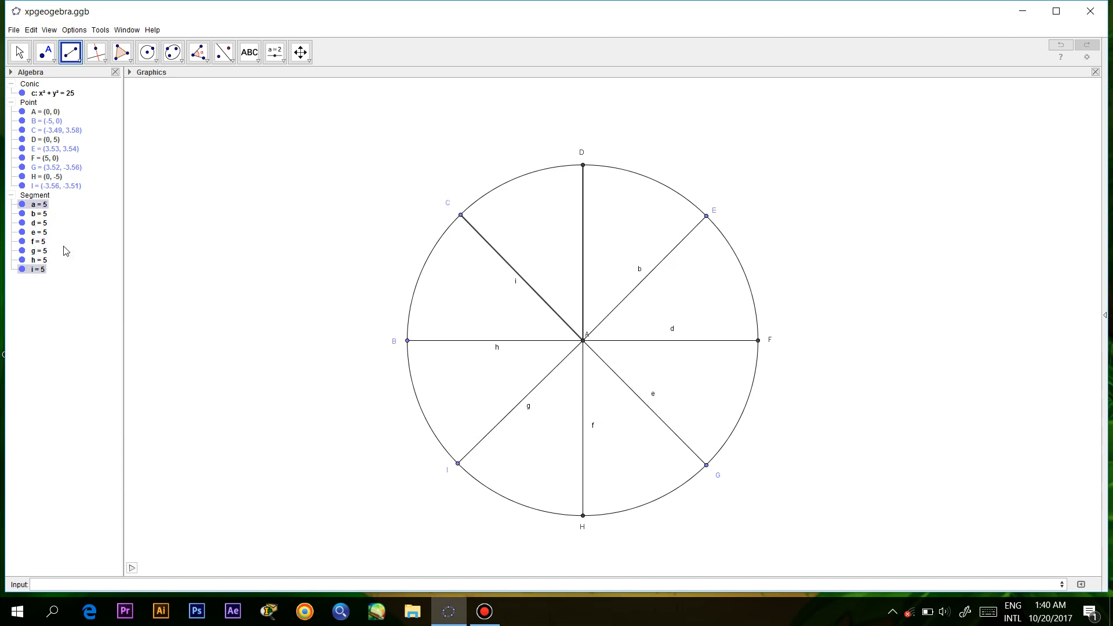
right_click(38, 215)
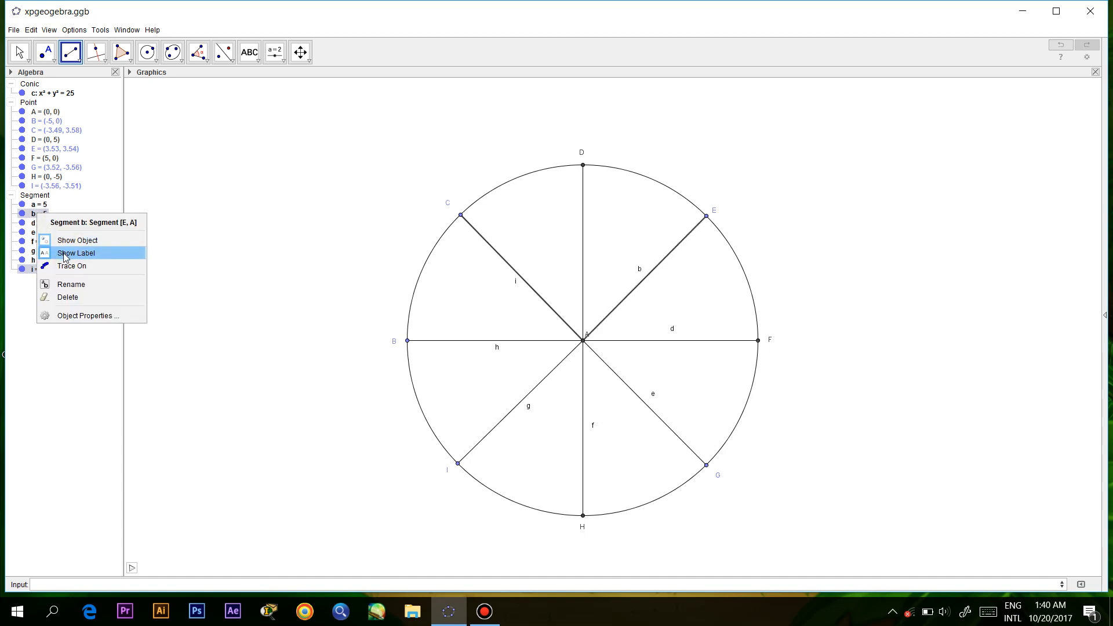
left_click(65, 254)
right_click(35, 225)
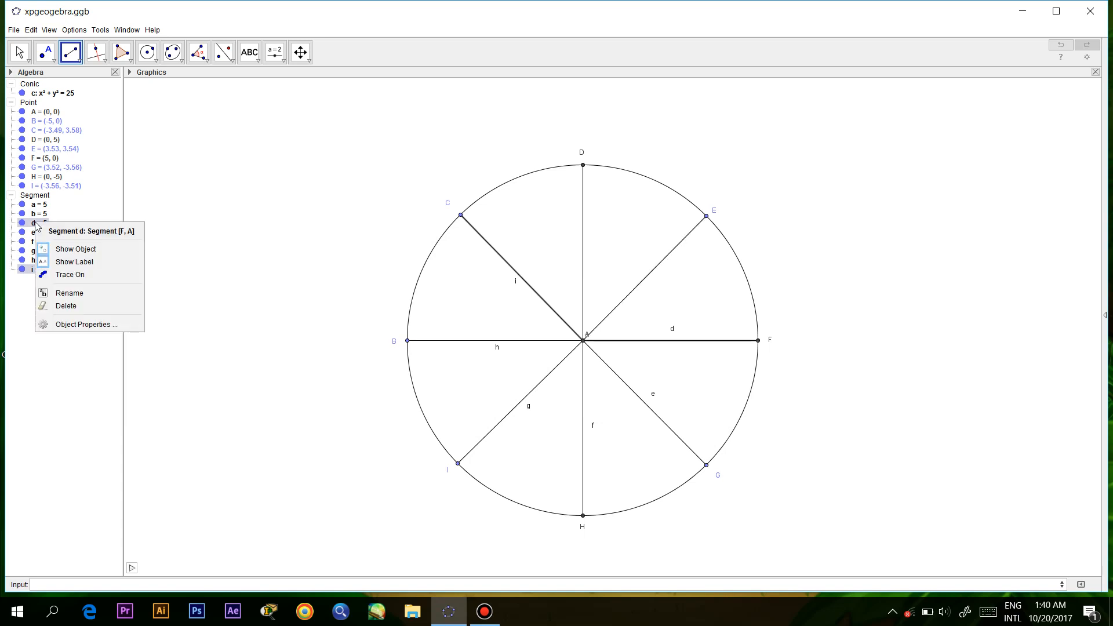
left_click(58, 265)
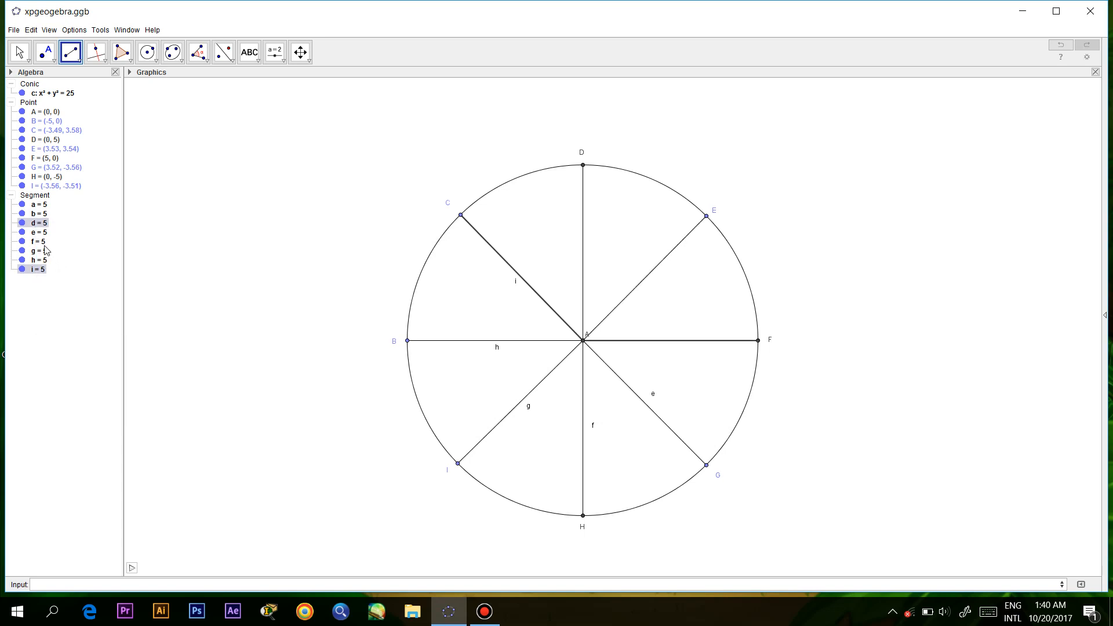
right_click(36, 232)
left_click(53, 271)
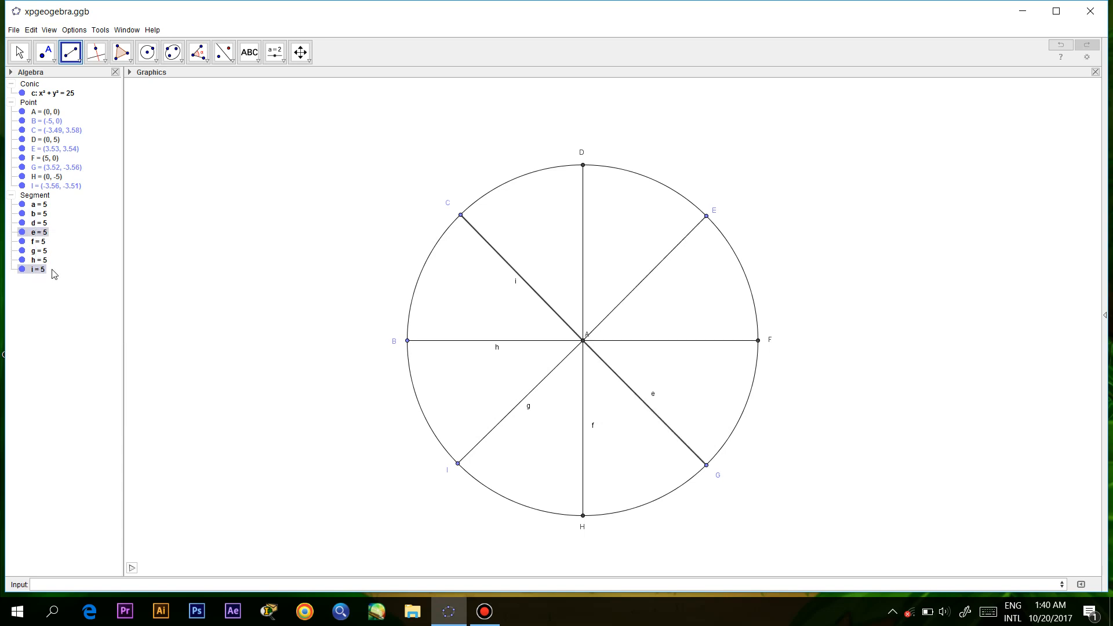
Step: Hide the labels of segments f, g, h and i
right_click(33, 242)
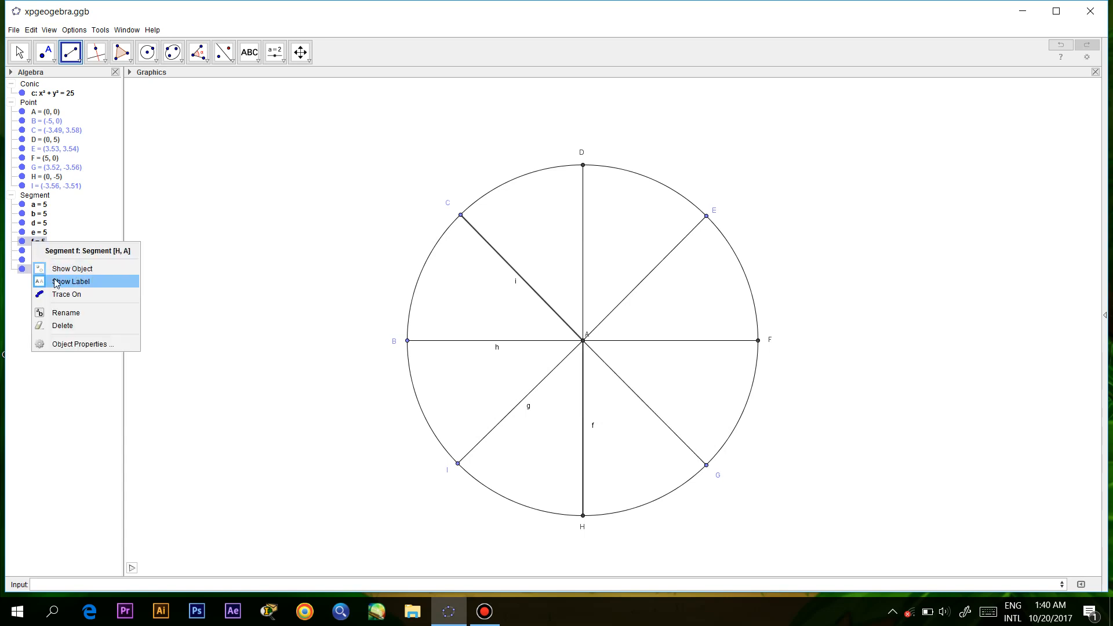
left_click(58, 281)
right_click(39, 254)
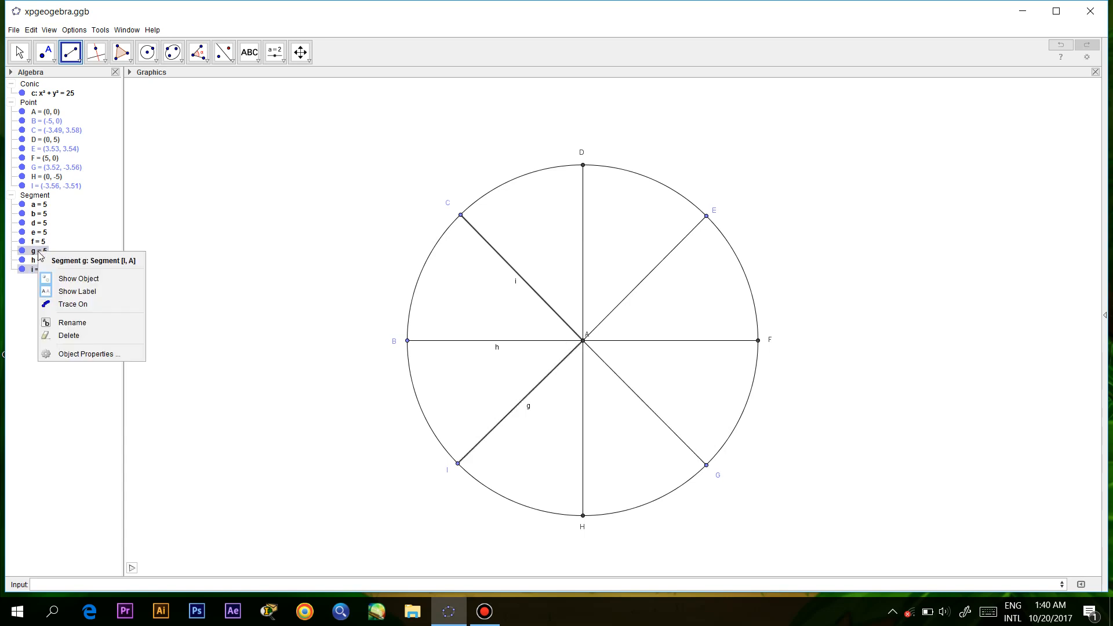
left_click(64, 291)
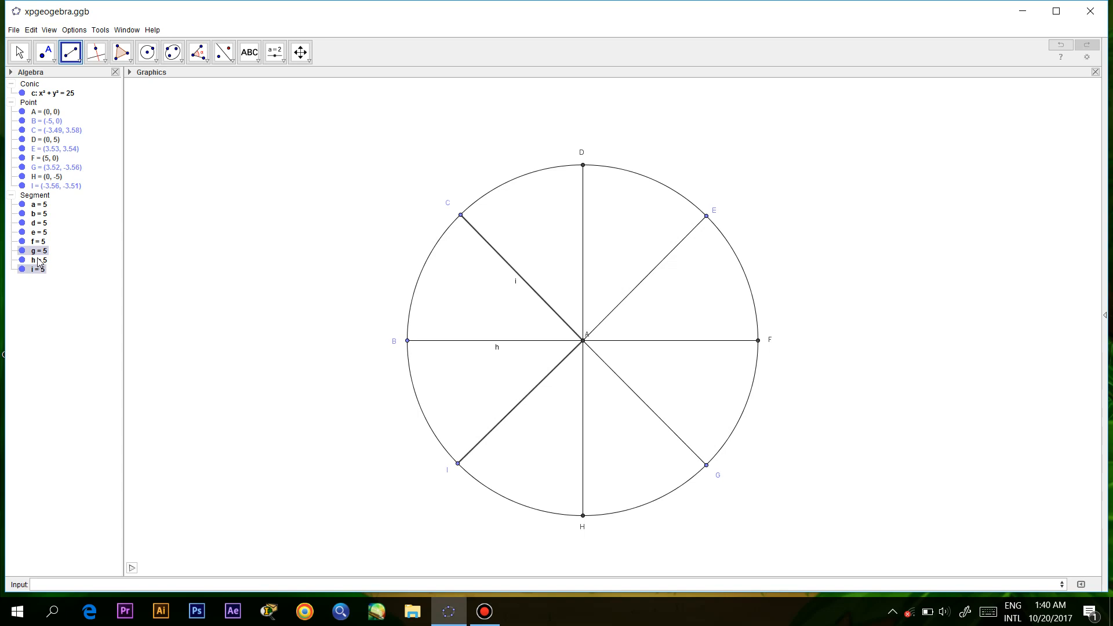
right_click(38, 260)
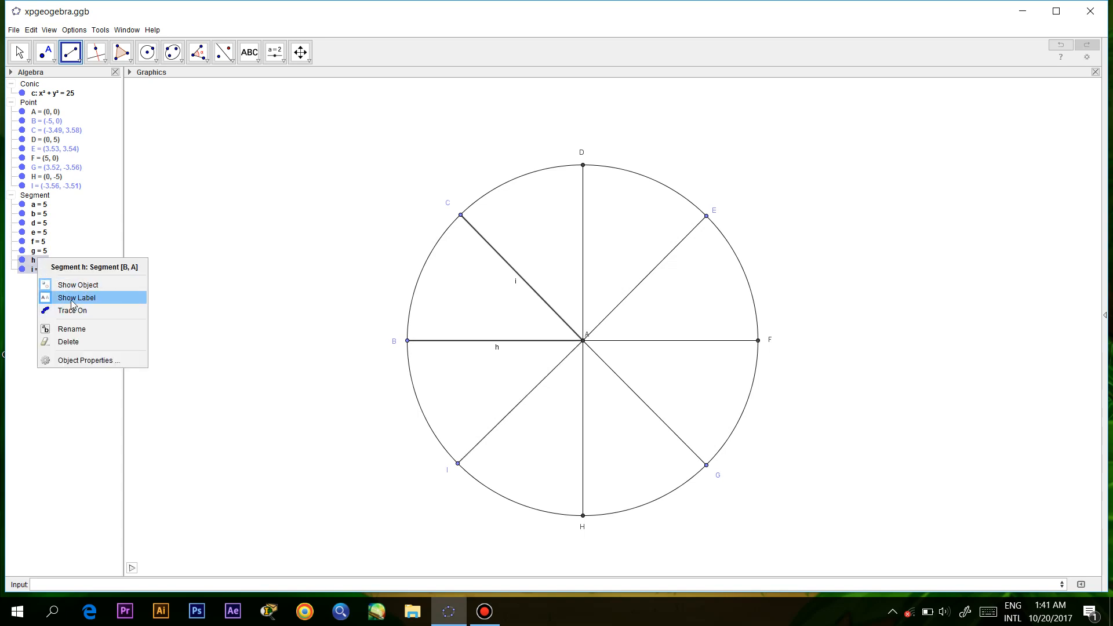
left_click(75, 297)
right_click(36, 272)
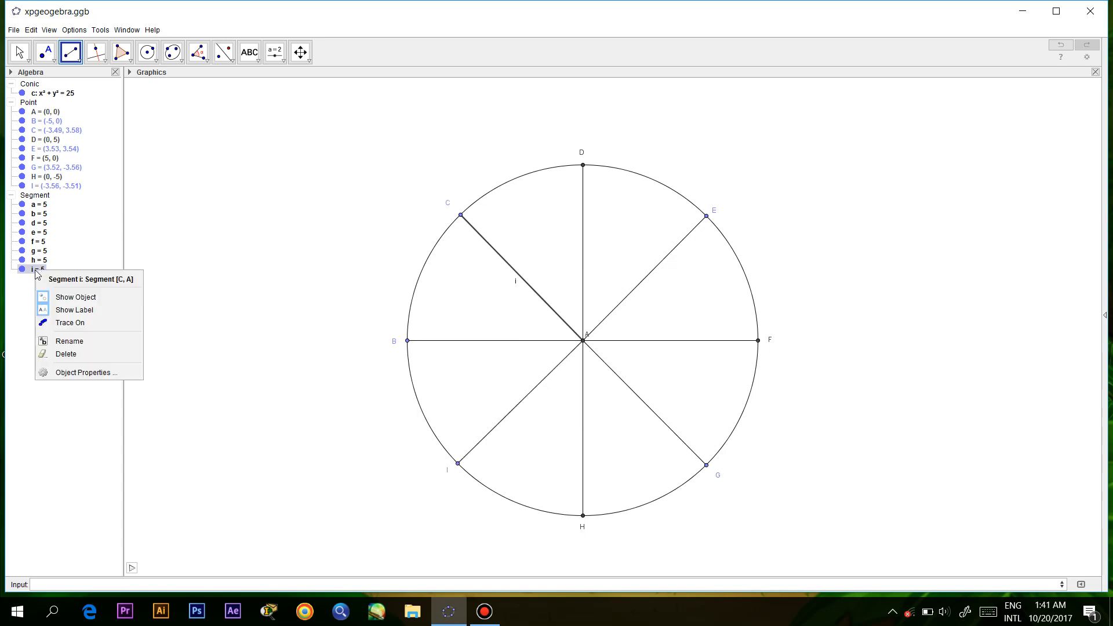
left_click(82, 311)
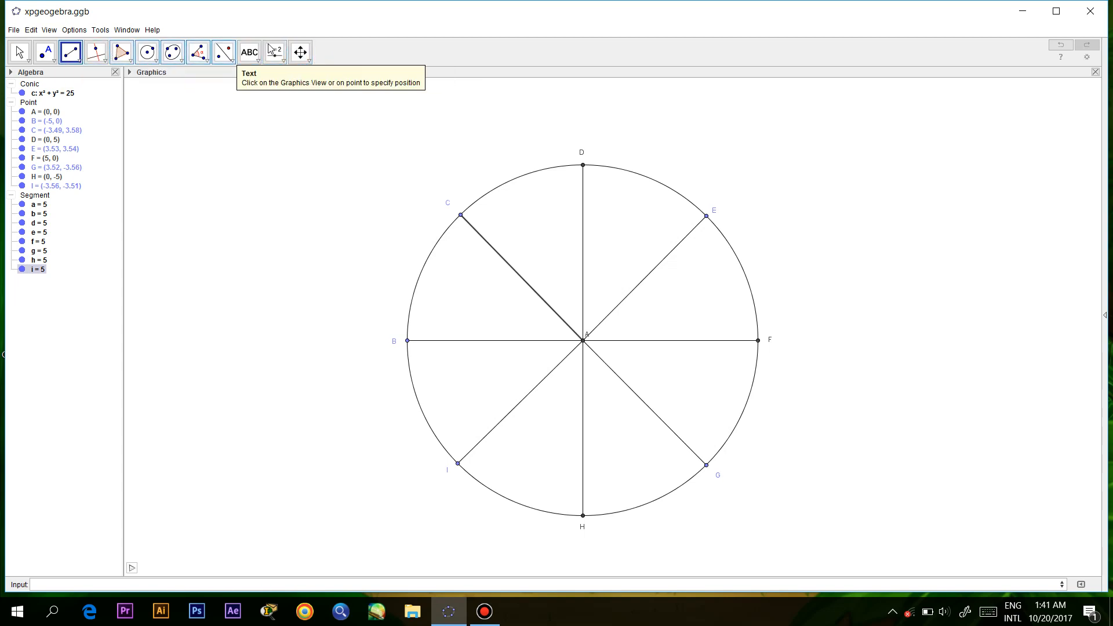
Step: Add a number slider named n with a minimum of 1 beside the circle, adjust its increment, and try out its handle
left_click(283, 58)
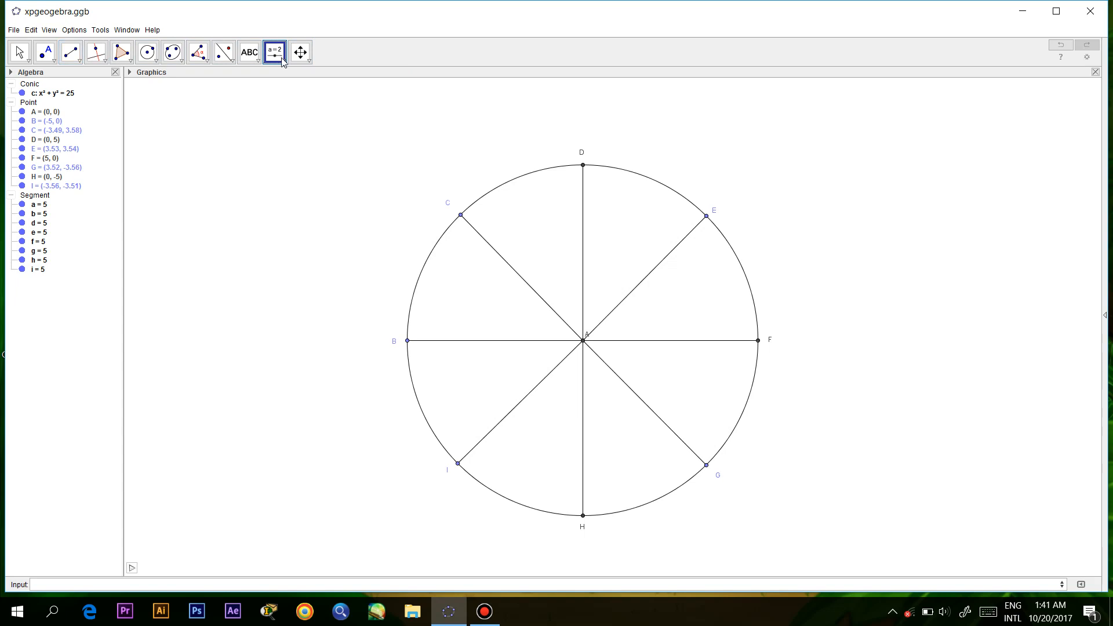
left_click(283, 59)
left_click(293, 79)
left_click(904, 166)
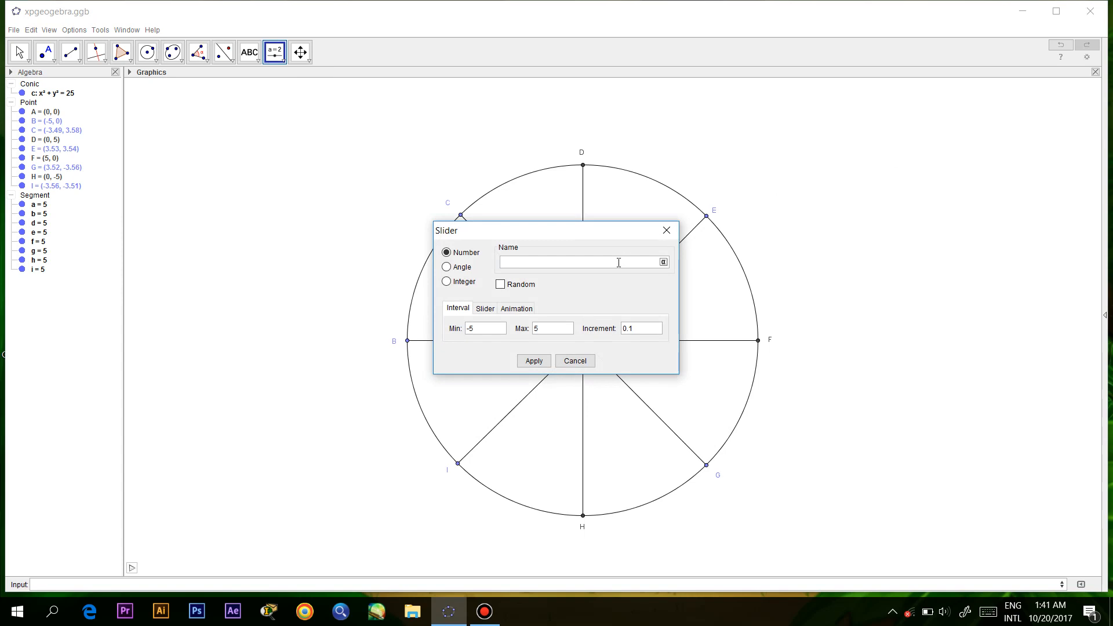
type("n")
left_click(479, 329)
left_click(646, 331)
left_click(531, 362)
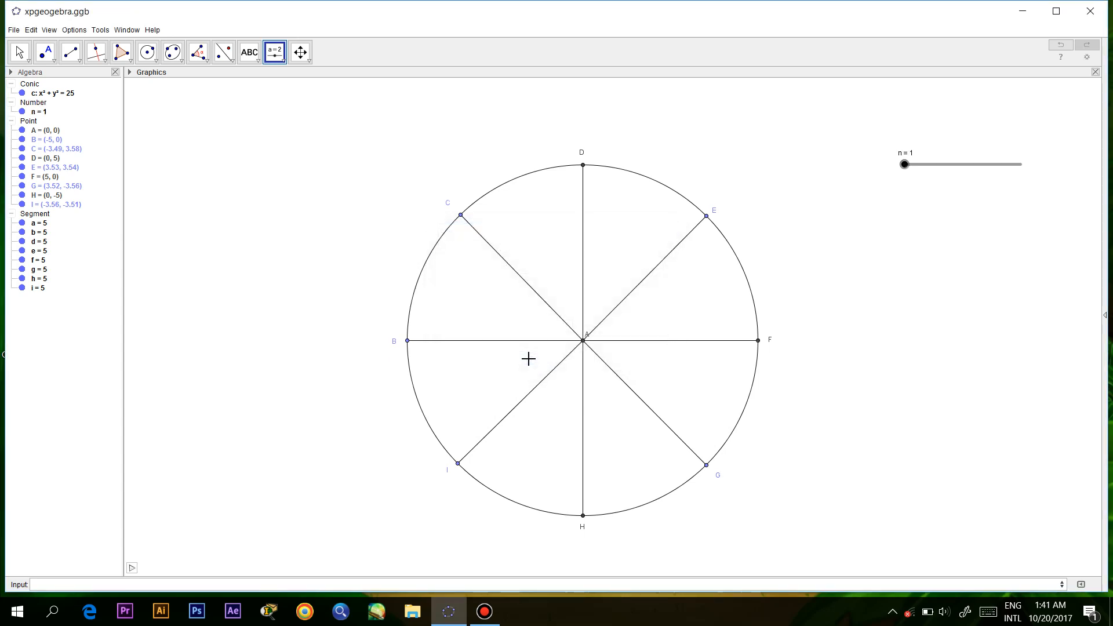
left_click(19, 53)
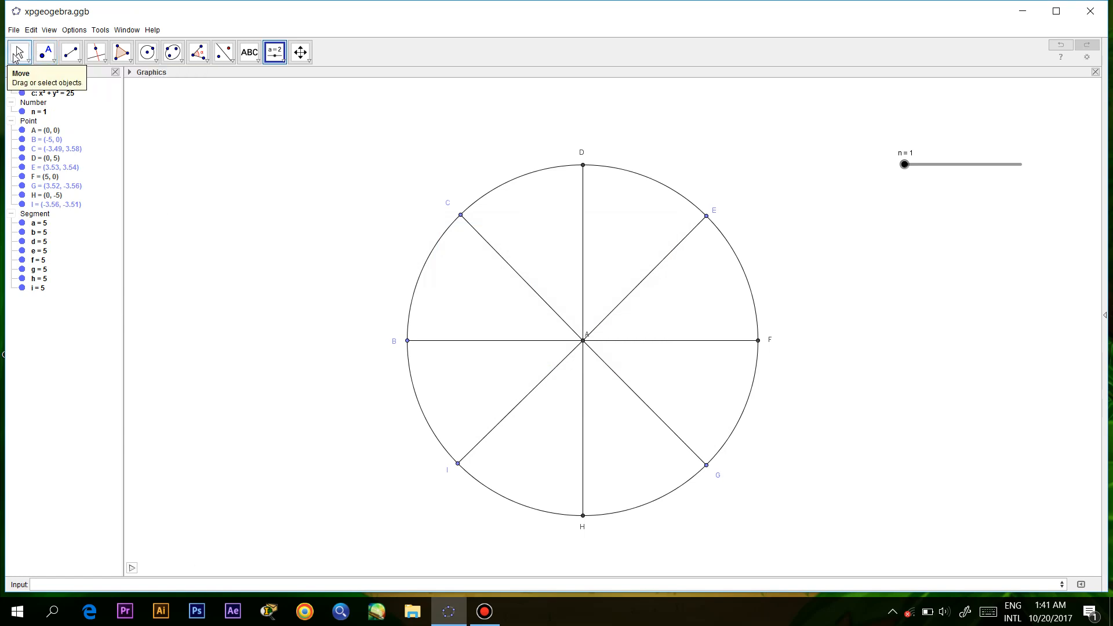
mouse_move(904, 165)
left_mouse_down()
mouse_move(1050, 170)
mouse_move(902, 182)
left_mouse_up()
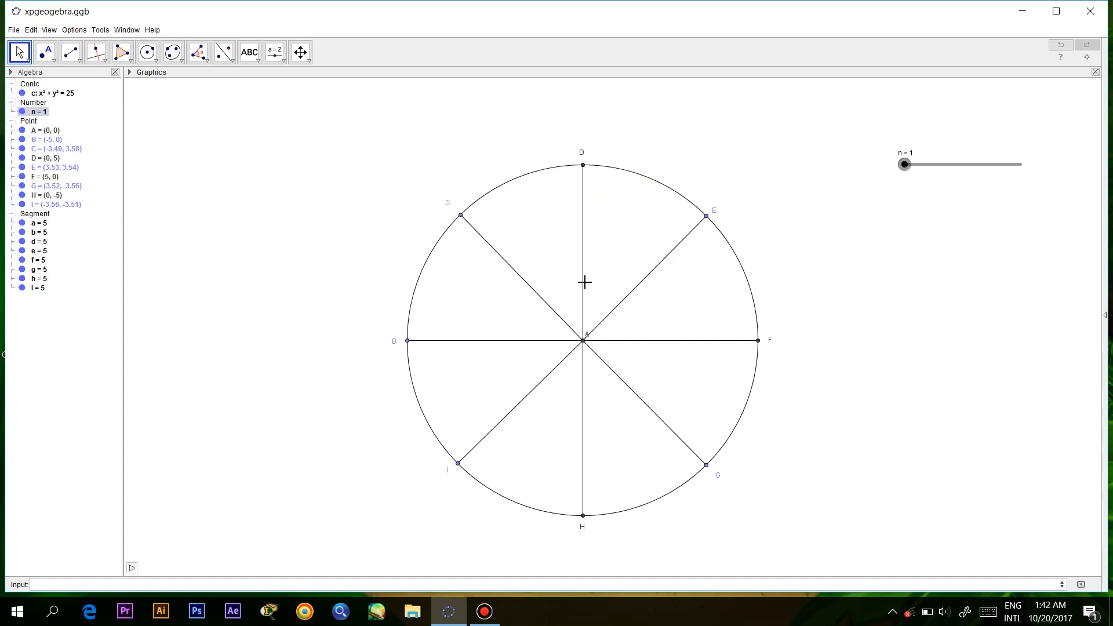
Step: Start a Sequence command with expression, variable, start and end values, entering A+(i/n)(D-A) as its expression
left_click(125, 583)
type("sequence")
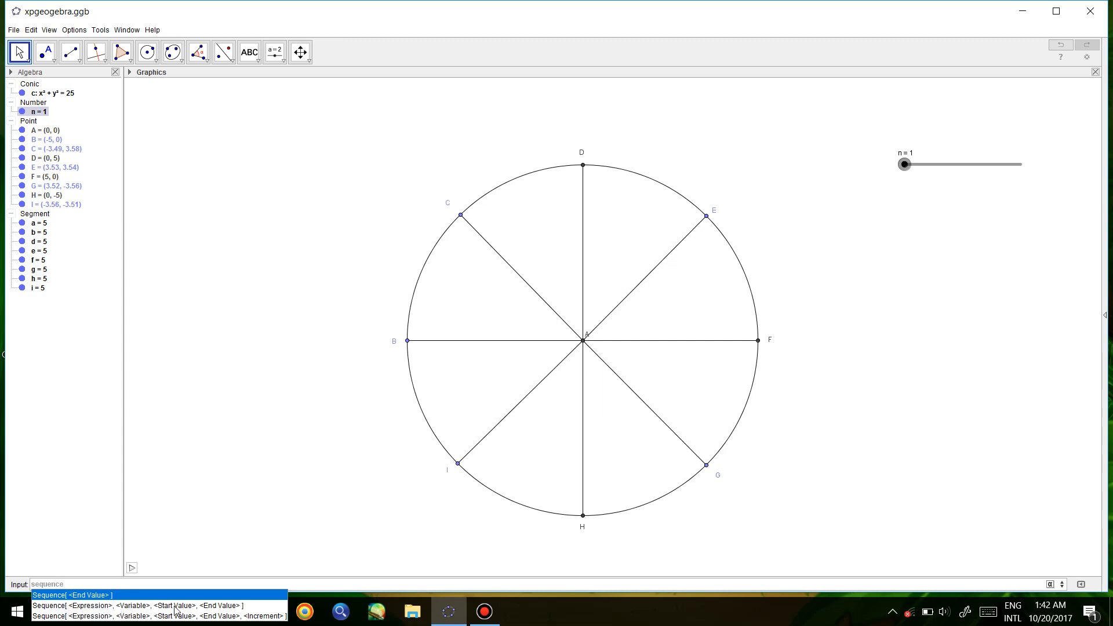
left_click(213, 605)
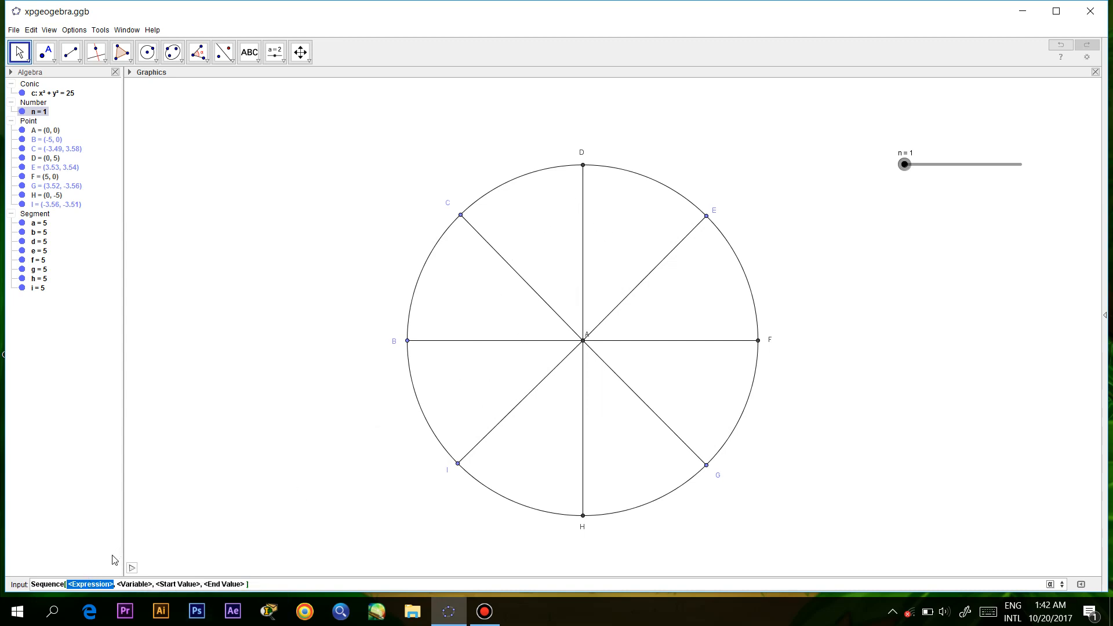
type("A")
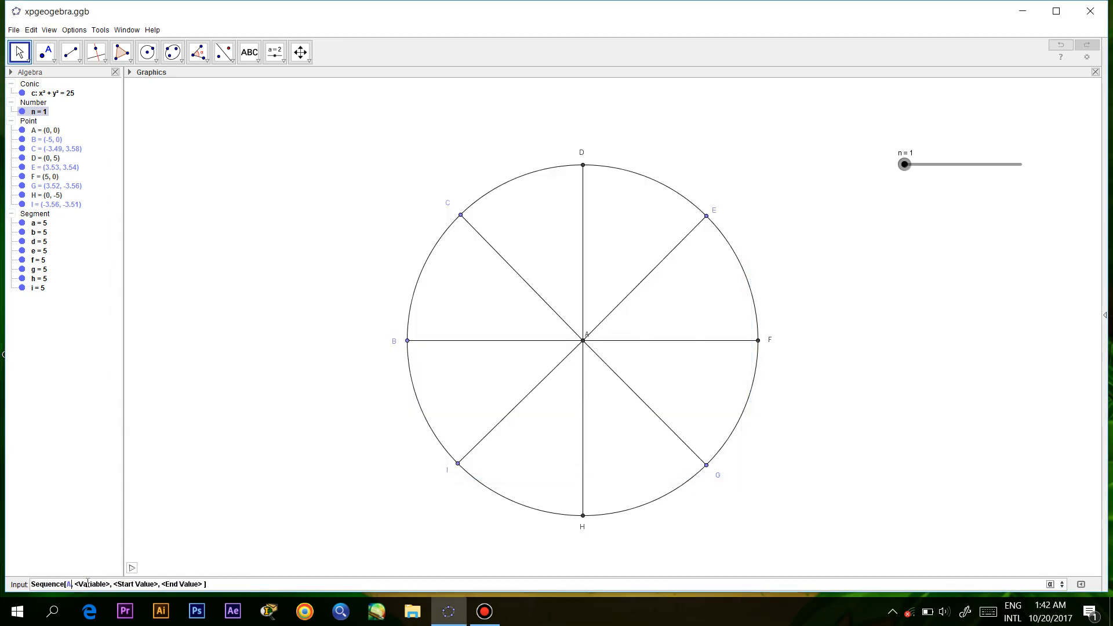
type("+")
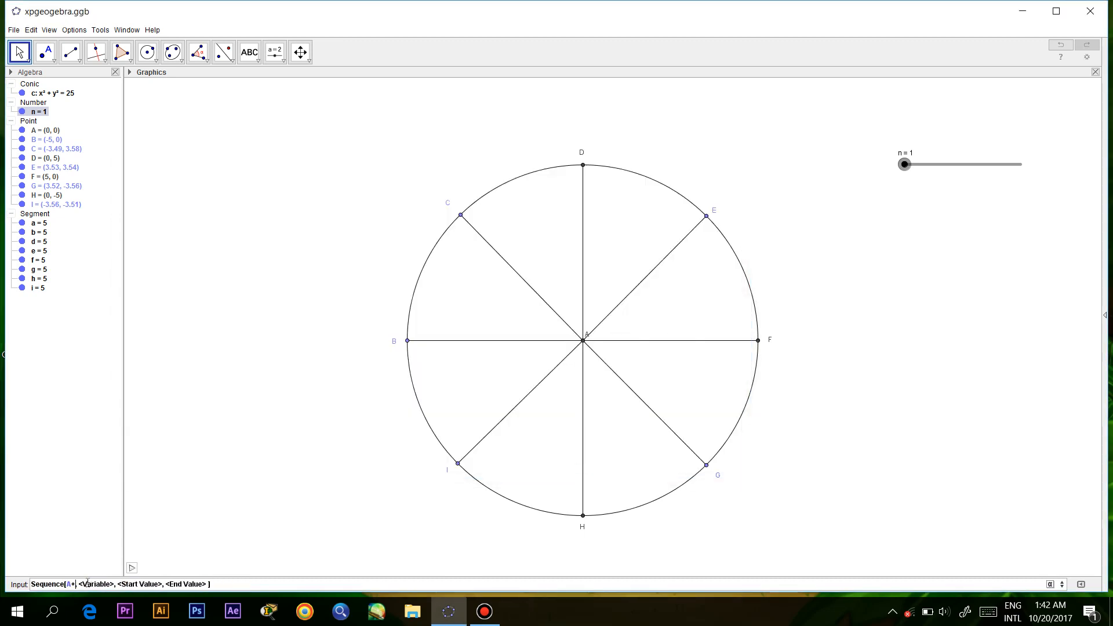
type("(")
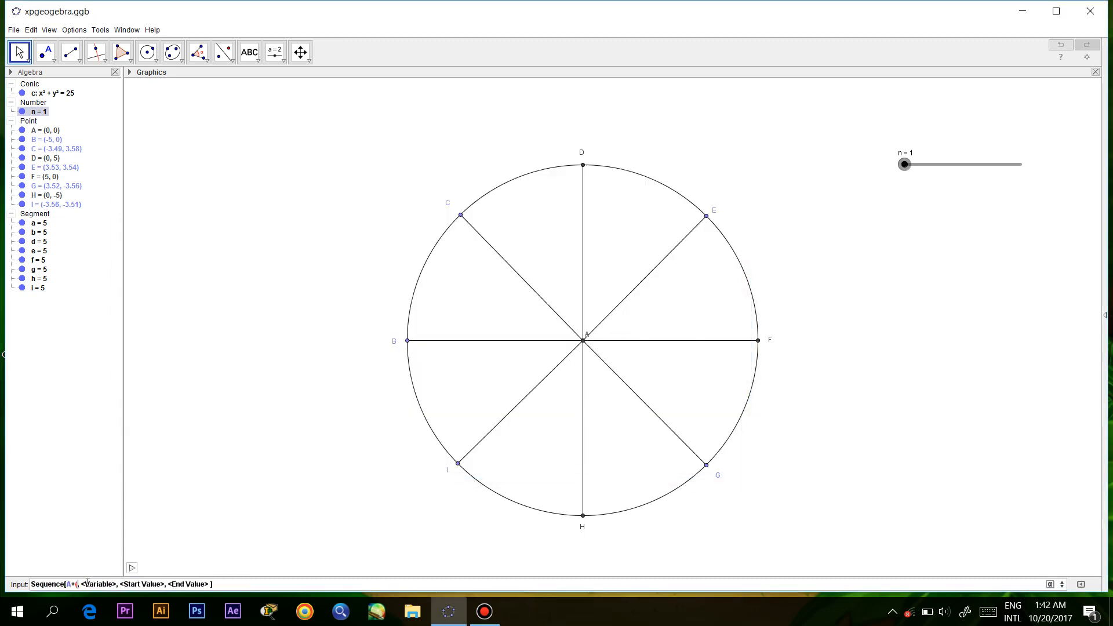
type("i")
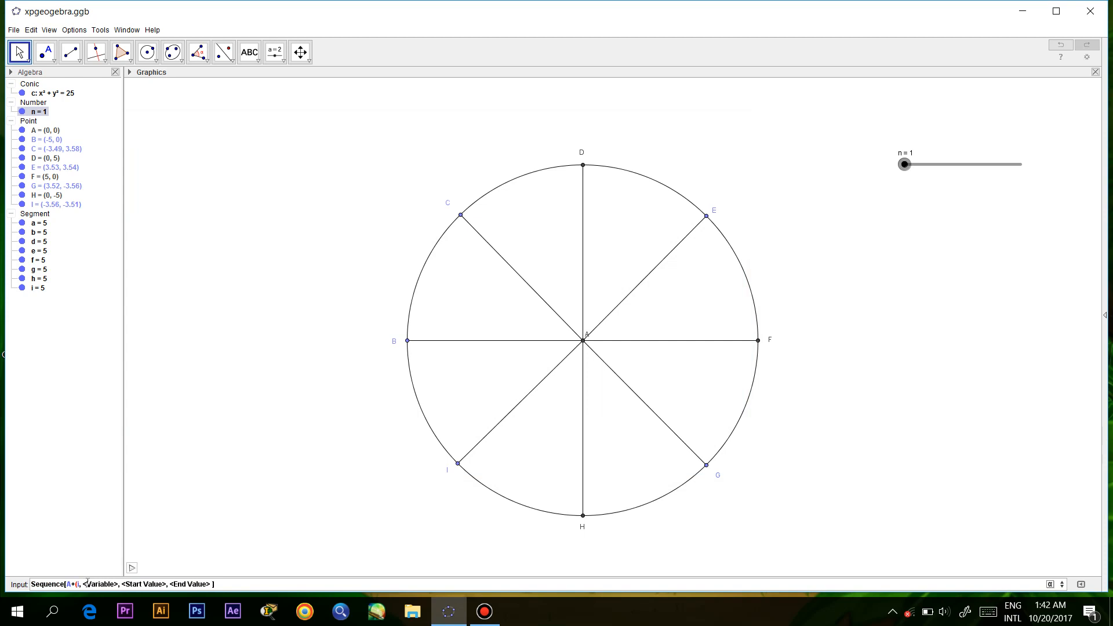
type("/n)")
type(")")
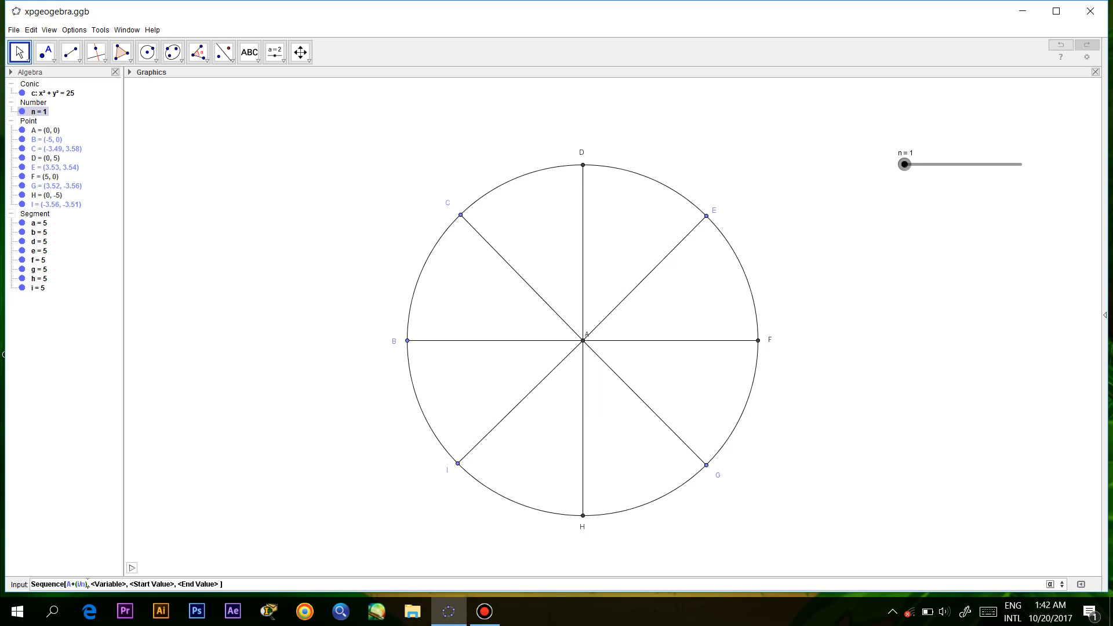
type(")")
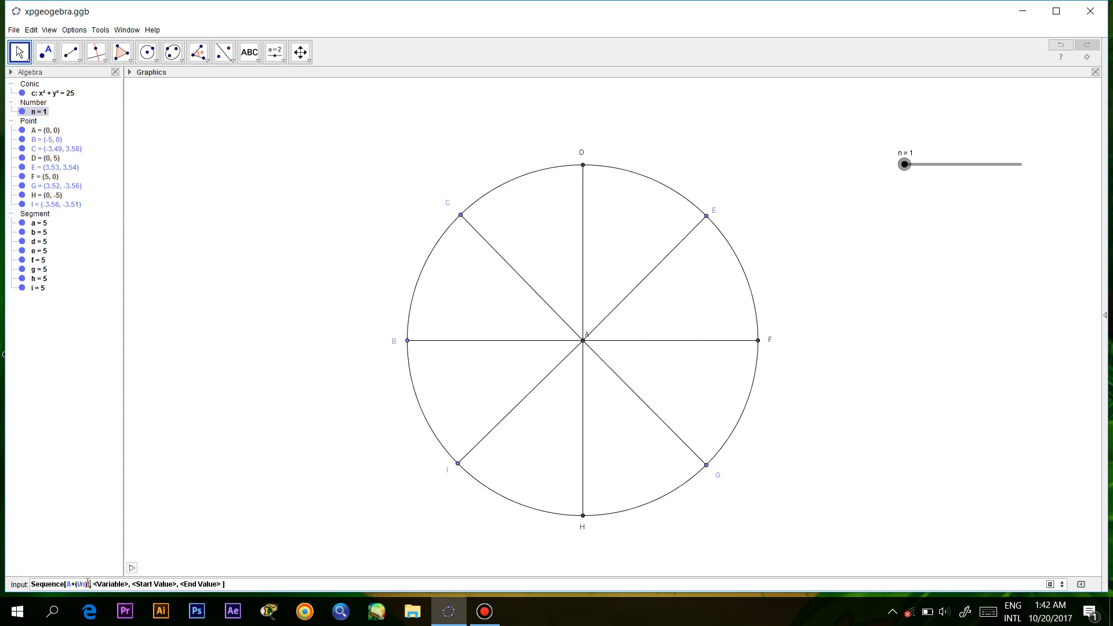
type("D-")
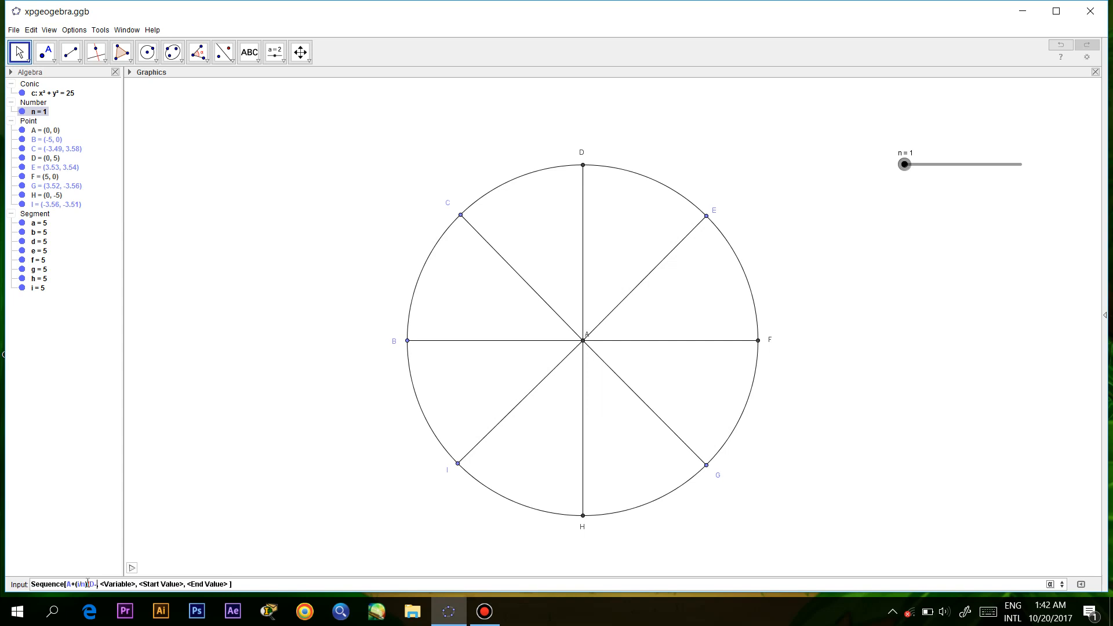
type("A),")
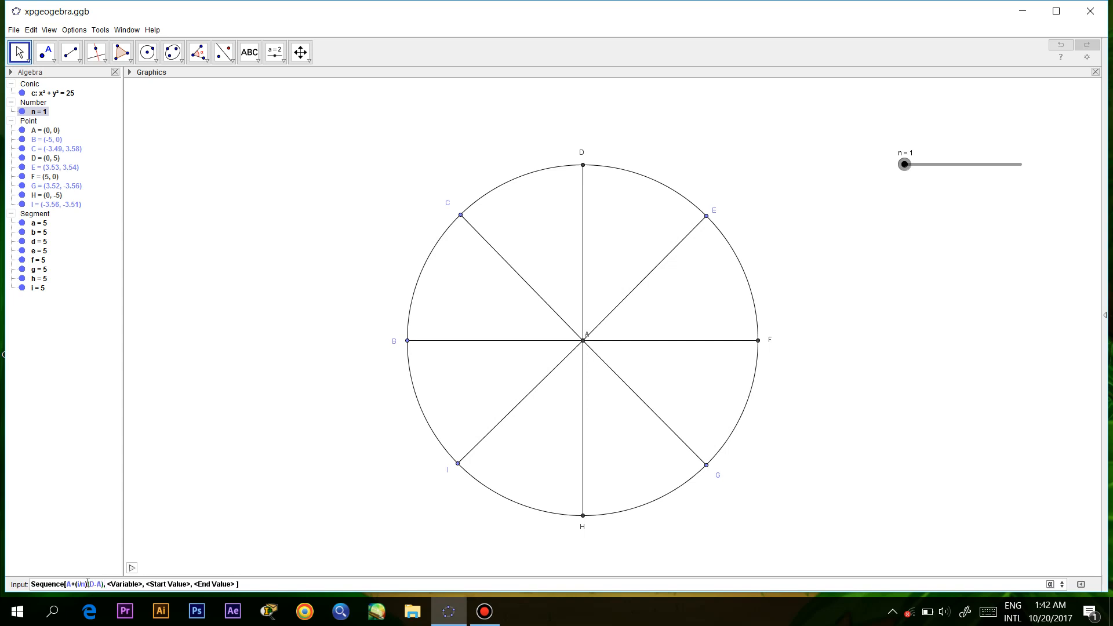
Step: Complete the sequence toward D with variable i running from 1 to n, and set slider n to 15
key("Tab")
type("i")
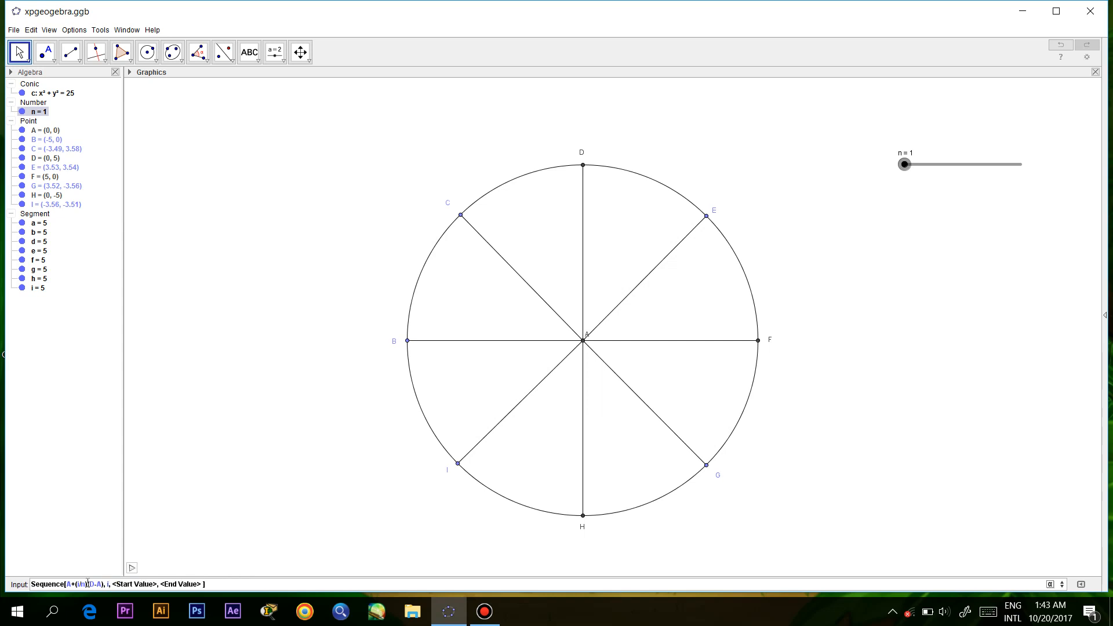
key("Tab")
type("1")
key("Tab")
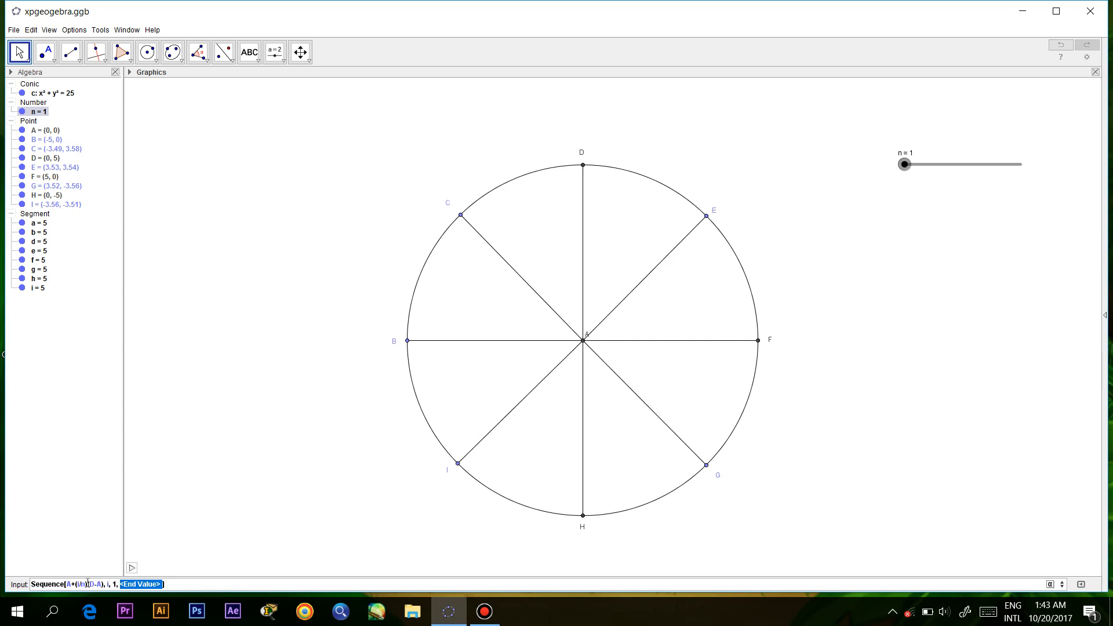
type("n")
key("Return")
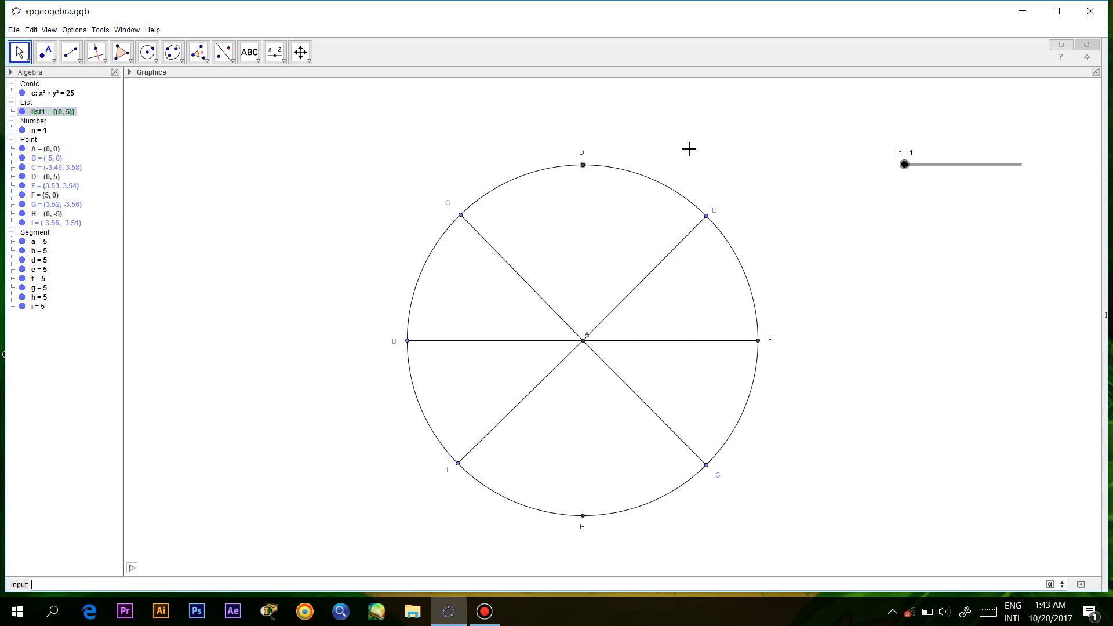
left_click(904, 165)
left_click_drag(905, 169, 942, 168)
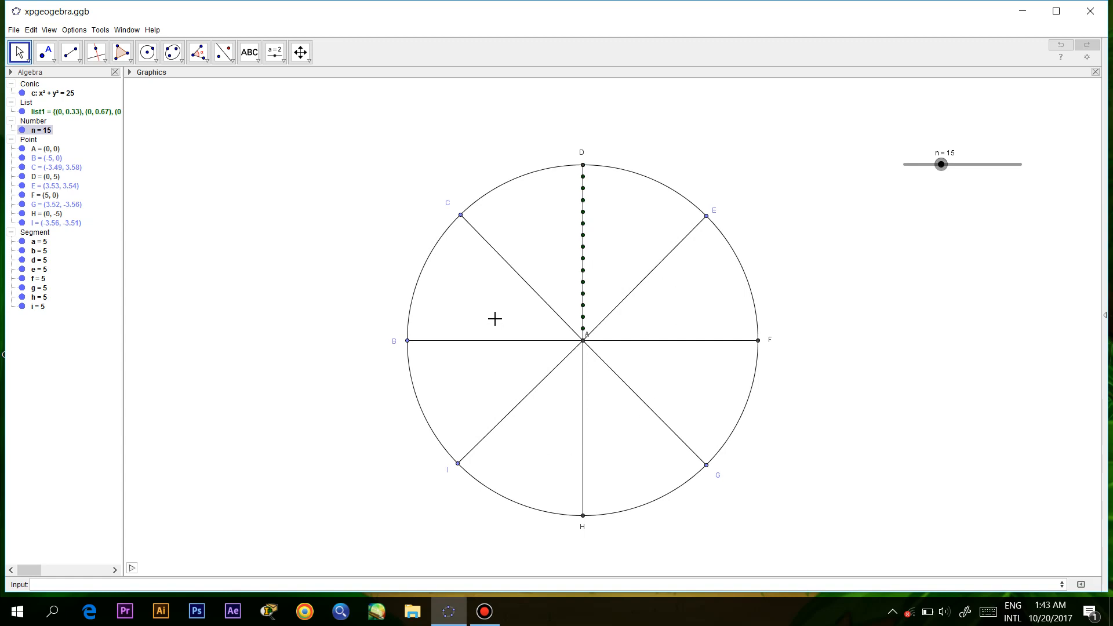
Step: Reuse the previous sequence command with E in place of D to create points along radius AE
left_click(304, 583)
key("Up")
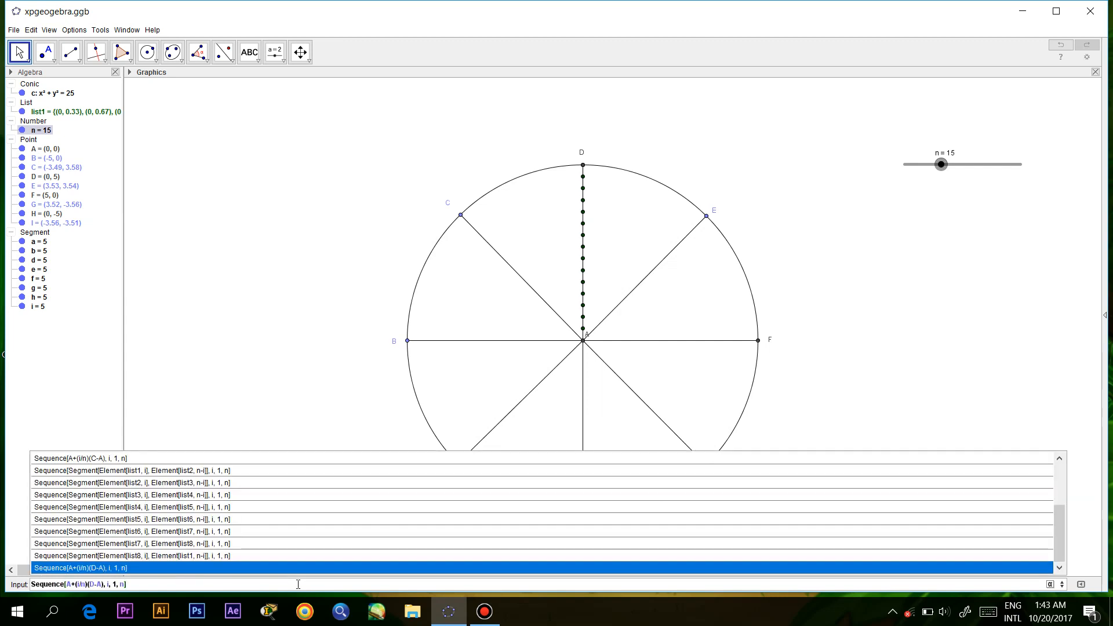
key("Left")
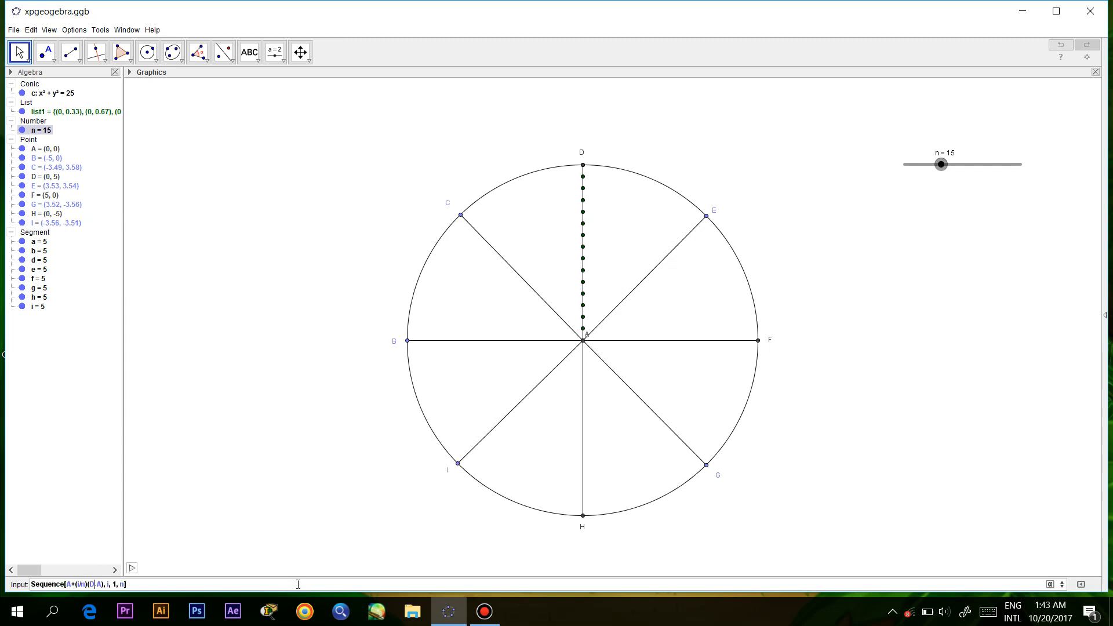
key("BackSpace")
type("e")
key("BackSpace")
type("E")
key("Return")
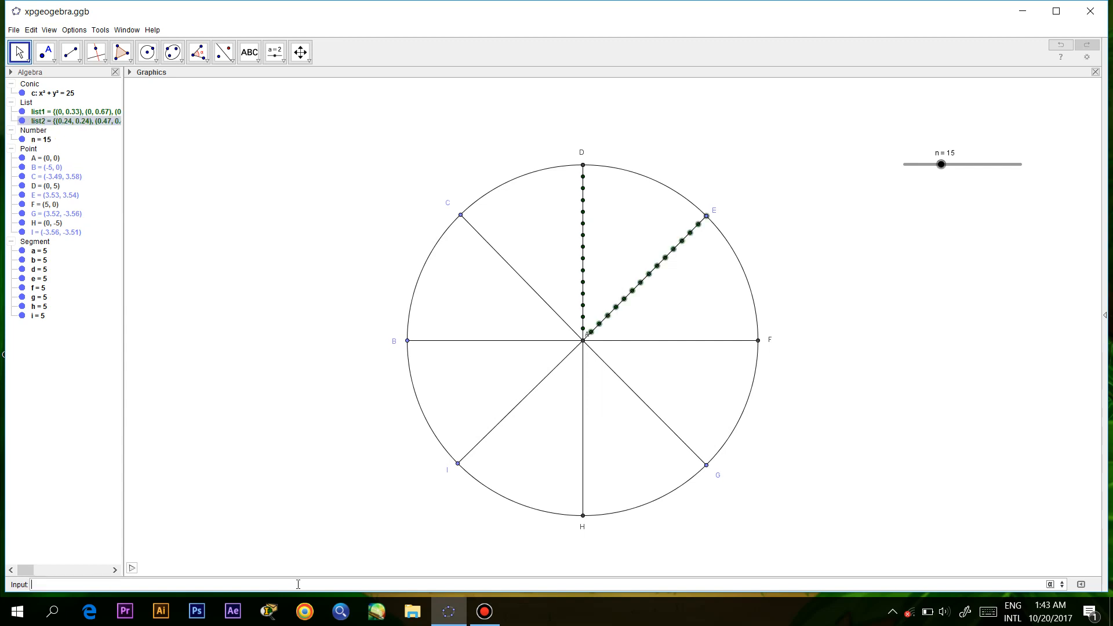
Step: Inspect the point lists on radii AD and AE by highlighting them in the drawing
left_click(583, 237, "ctrl")
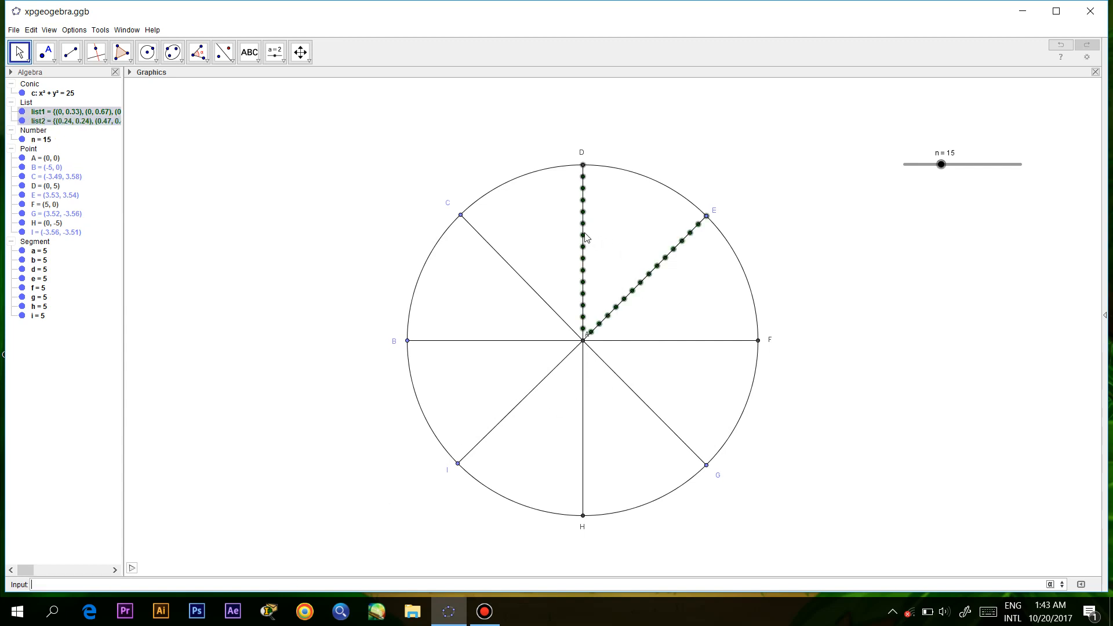
left_click(583, 233, "ctrl")
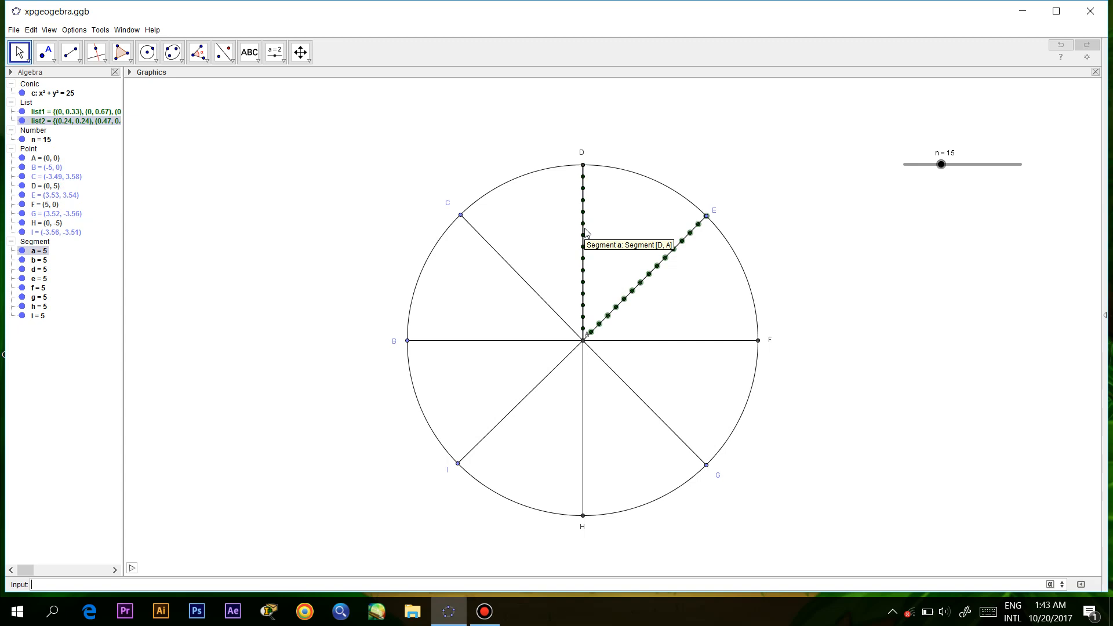
left_click(585, 233)
left_click(583, 235)
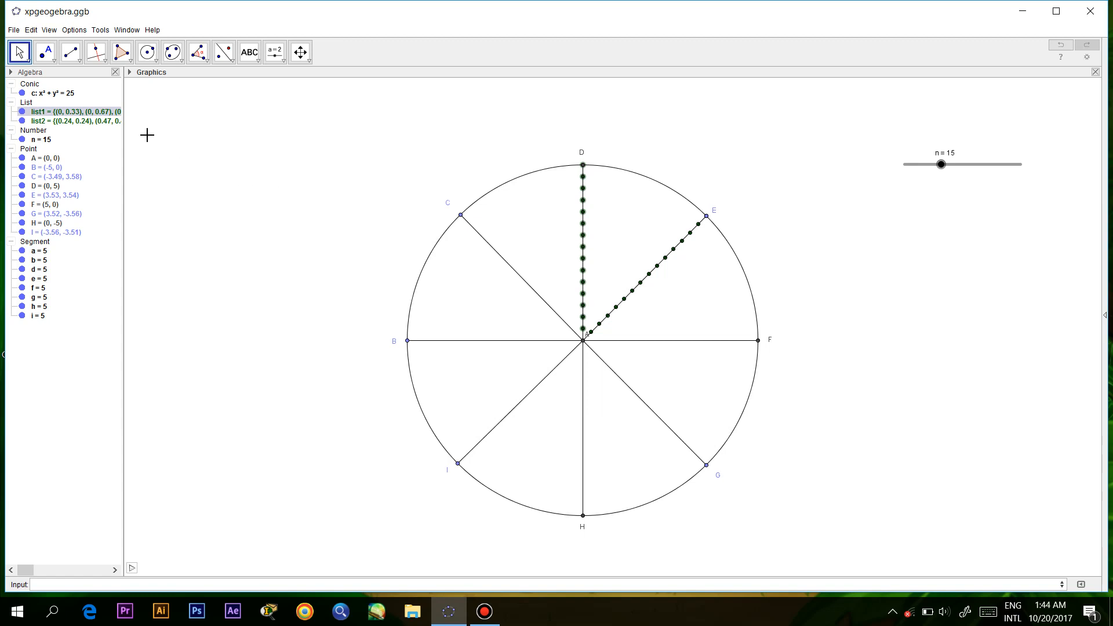
left_click(72, 120, "ctrl")
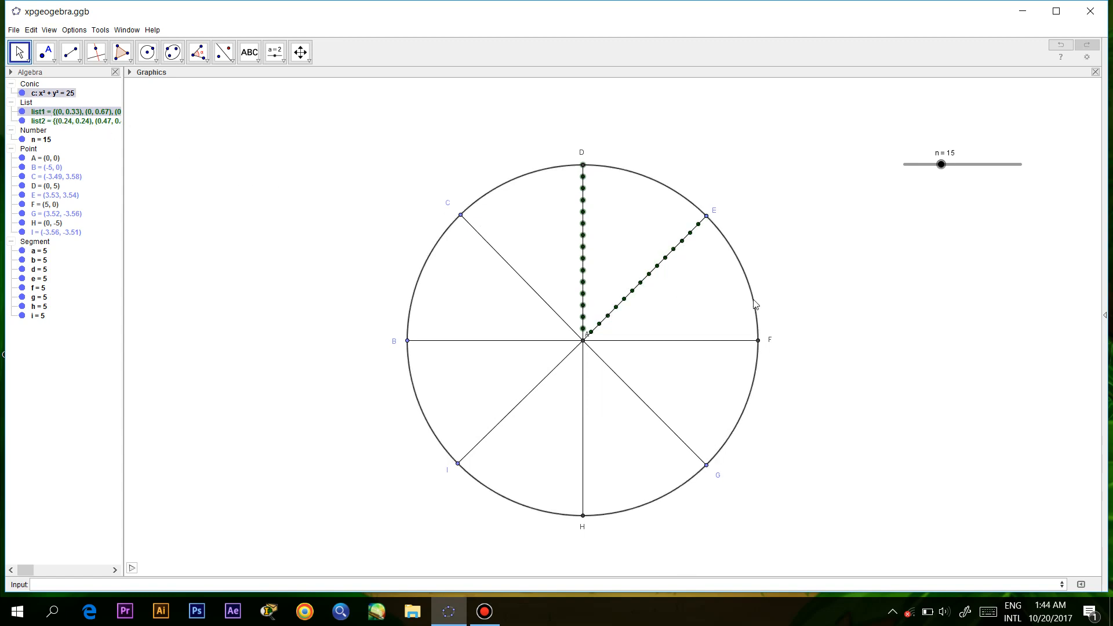
left_click(673, 261)
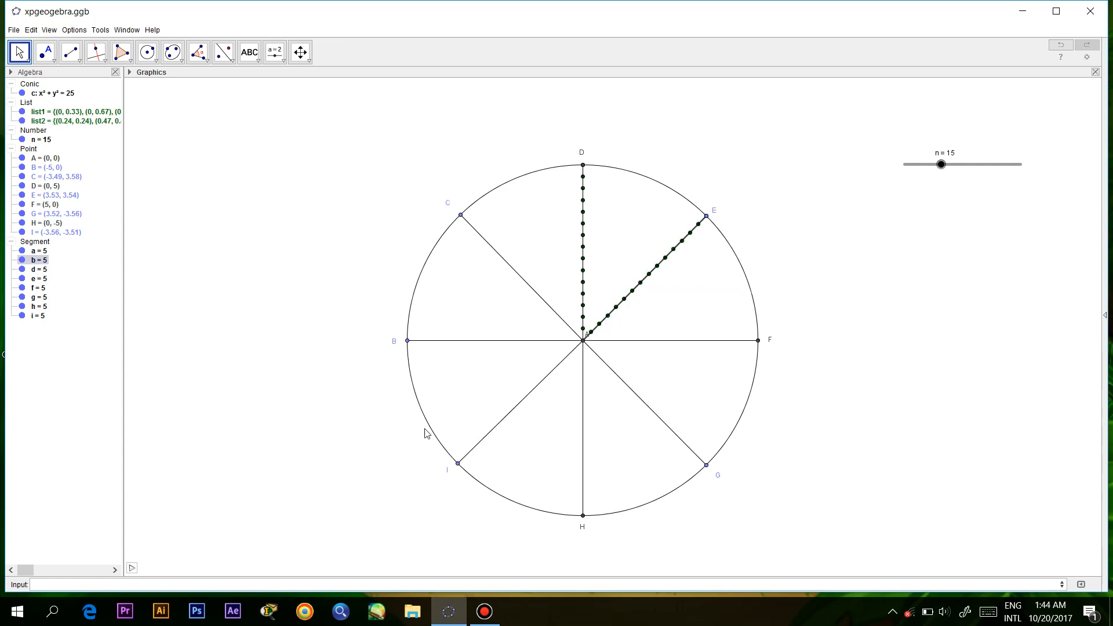
Step: Create points along radius AF with the sequence Sequence[A+(i/n)(F-A), i, 1, n]
left_click(240, 584)
key("Up")
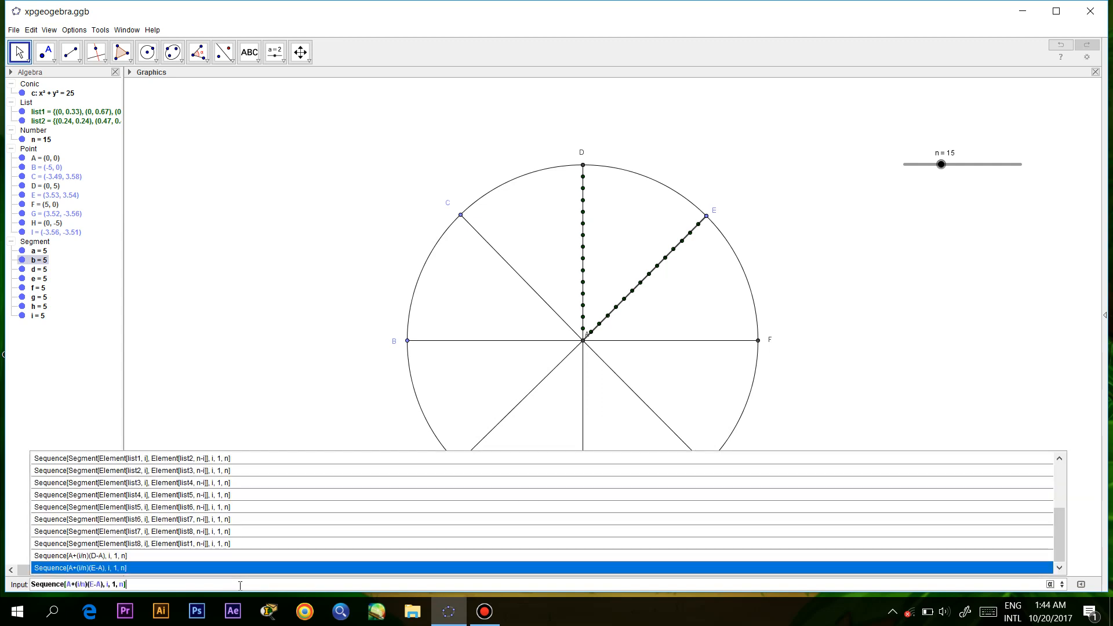
key("Left")
key("Left")
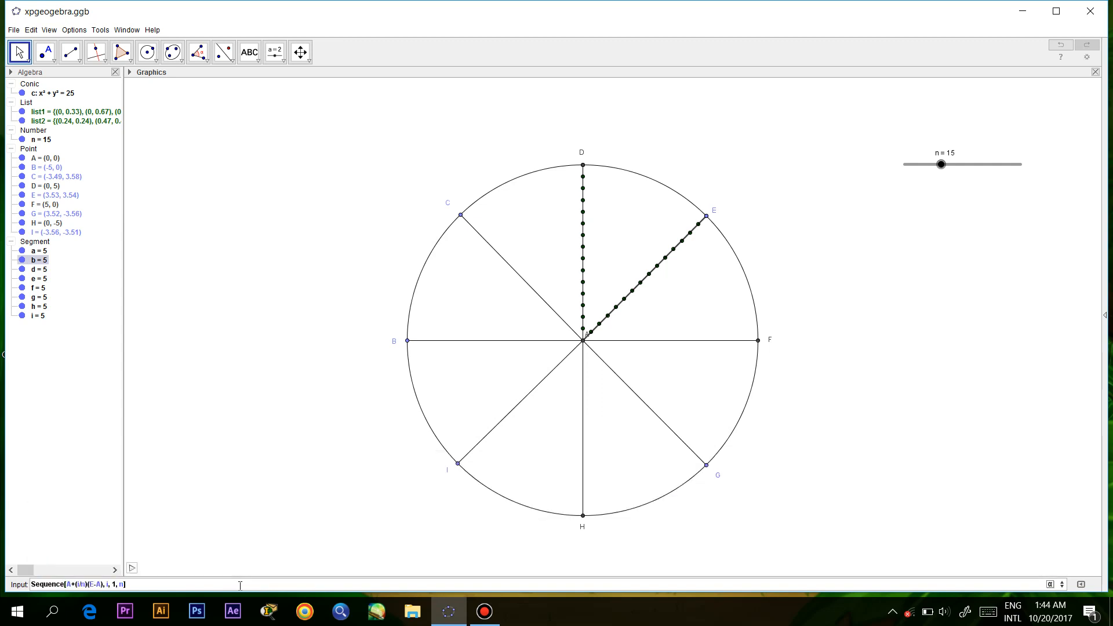
key("Left")
key("Left")
key("Left")
key("Left")
key("Left")
key("Left")
key("Left")
key("Left")
key("Left")
key("Left")
key("Left")
key("Left")
key("BackSpace")
type("F")
key("Return")
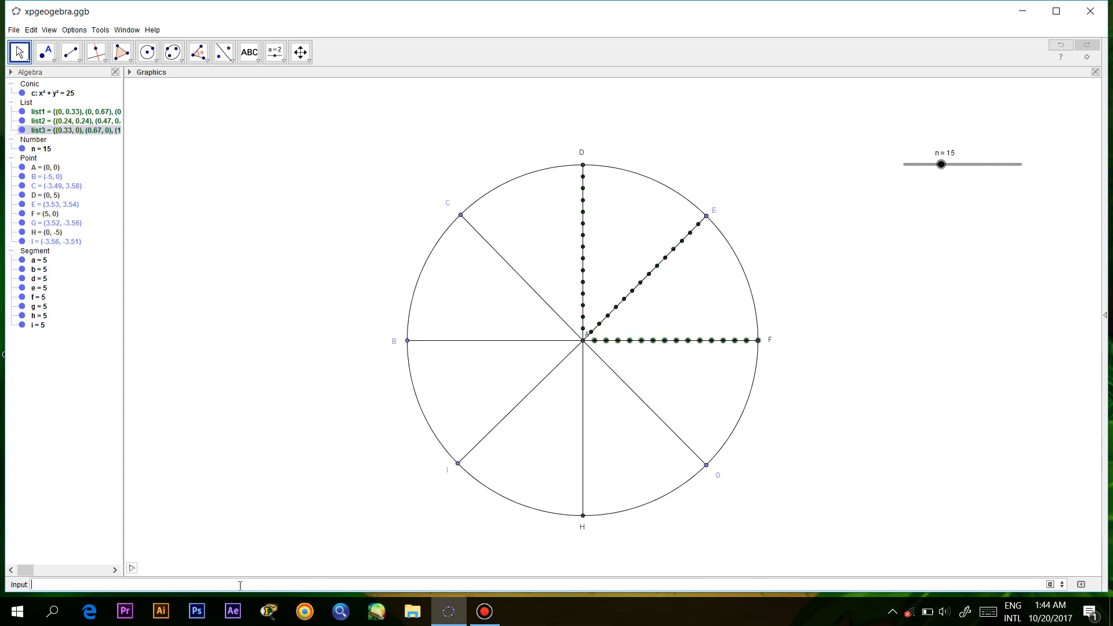
Step: Create points along radius AG by reusing the sequence command with G as the end point
key("Up")
key("Left")
key("Left")
key("Left")
key("Left")
key("Left")
key("Left")
key("Left")
key("Left")
key("Left")
key("Left")
key("Left")
key("Left")
key("BackSpace")
type("G")
key("Return")
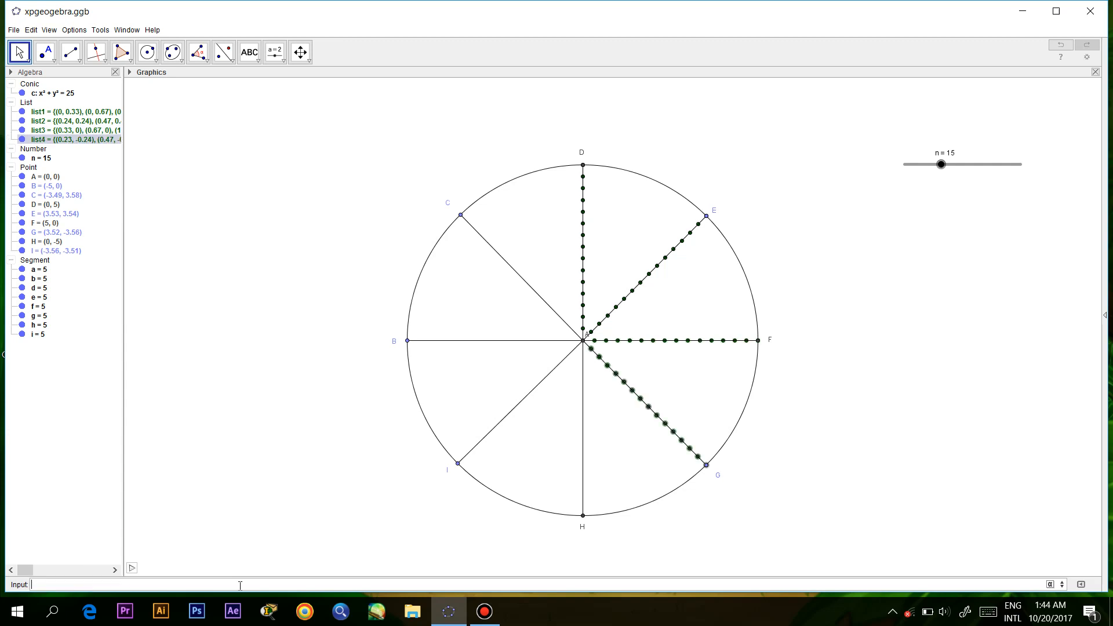
Step: Create points along radius AH by reusing the sequence command with H as the end point
key("Up")
key("Left")
key("BackSpace")
type("H")
key("Return")
Step: Create points along radius AI by reusing the sequence command with I as the end point
key("Up")
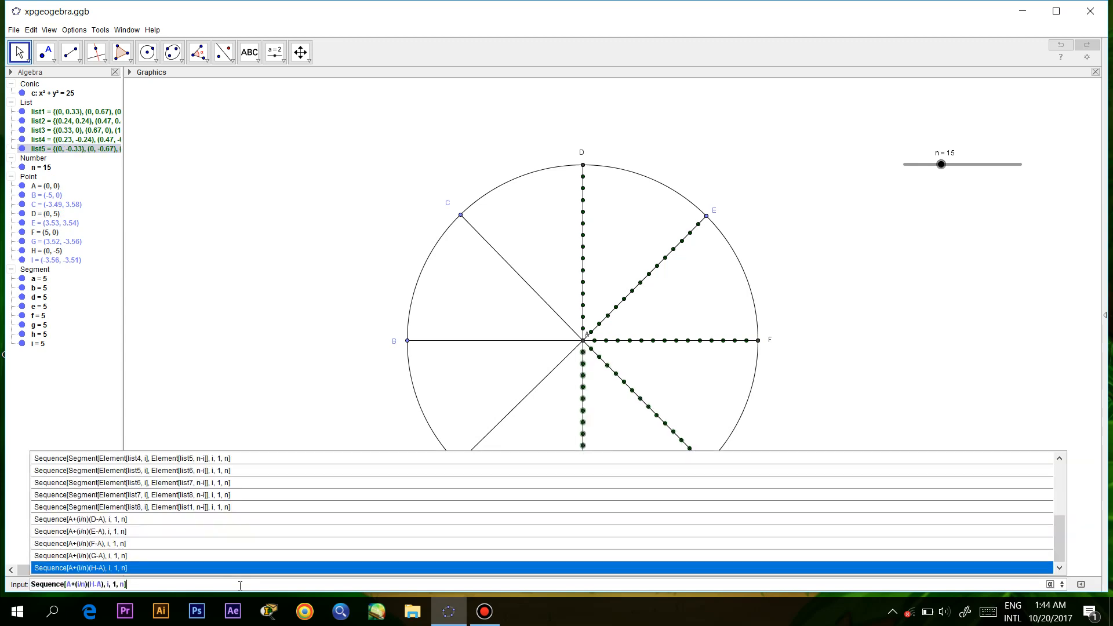
key("Left")
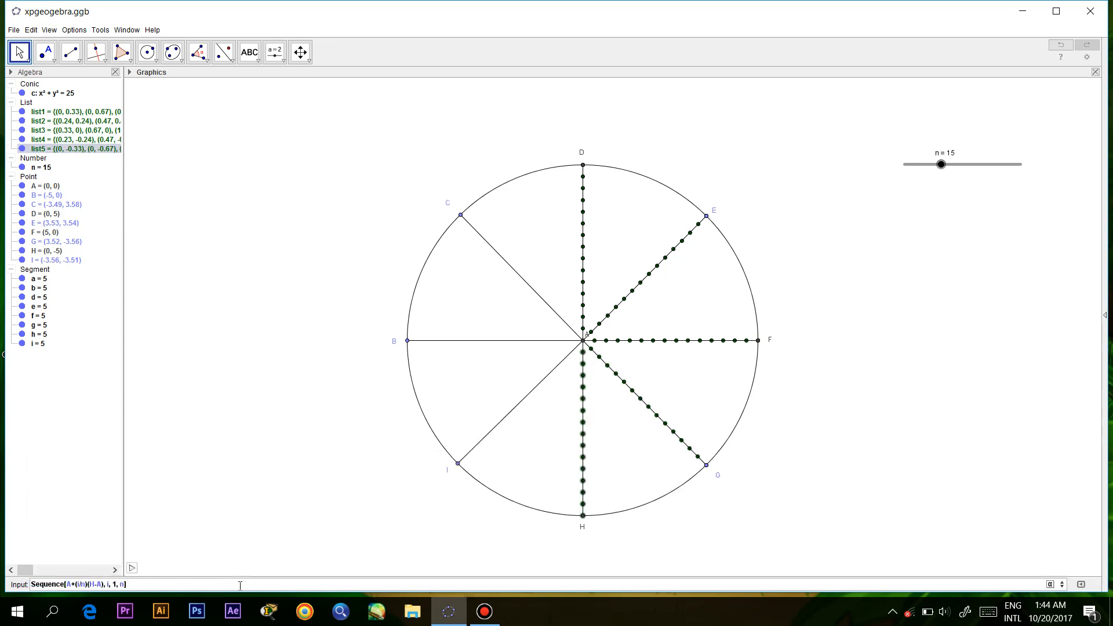
key("BackSpace")
type("I")
key("Return")
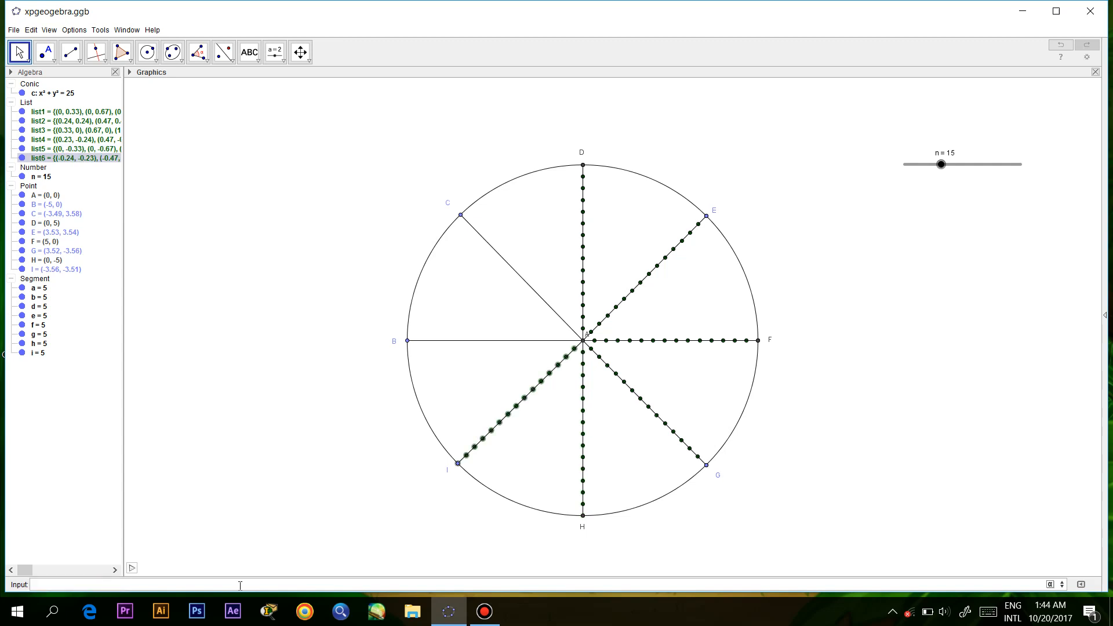
Step: Create points along radius AB by reusing the sequence command with B as the end point
key("Up")
key("Left")
key("Left")
key("Left")
key("Left")
key("Left")
key("Left")
key("Left")
key("Left")
key("Left")
key("Left")
key("BackSpace")
type("B")
key("Return")
Step: Create points along radius AC by reusing the sequence command with C as the end point
key("Up")
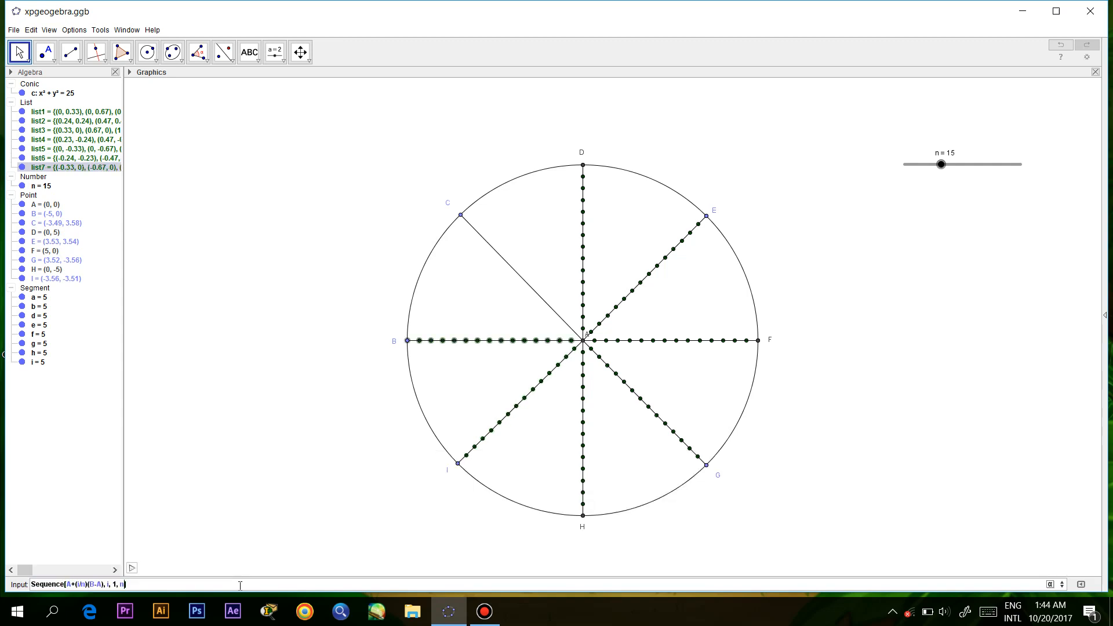
key("Left")
key("Left")
key("Left")
key("BackSpace")
type("C")
key("Return")
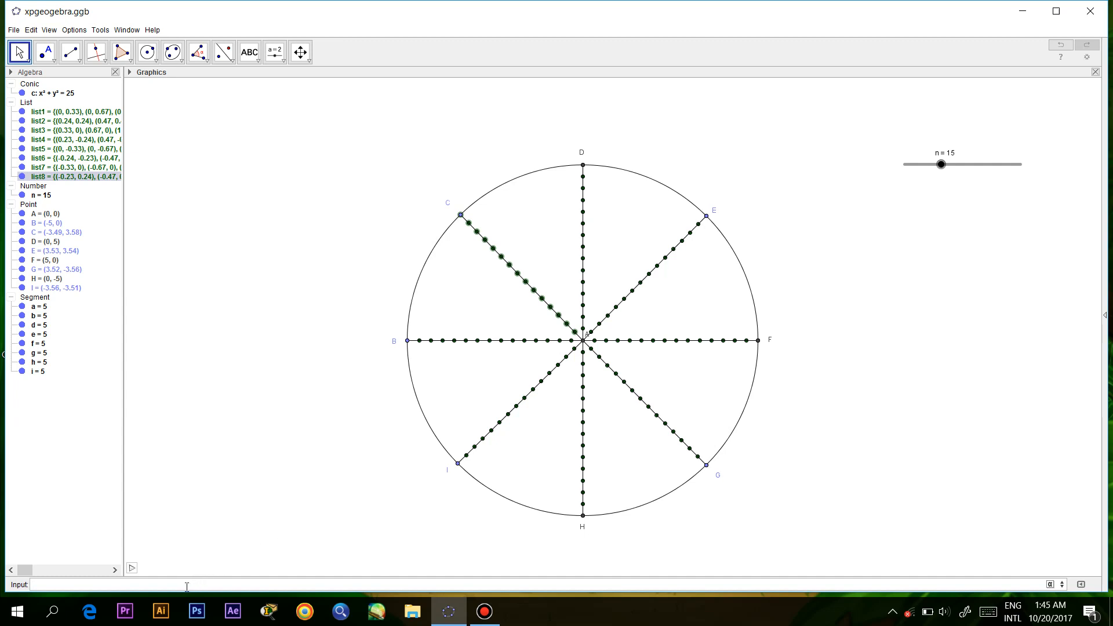
Step: Begin a Sequence command with expression, variable, start and end values, using a two-point Segment as its expression
left_click(186, 584)
type("sequence")
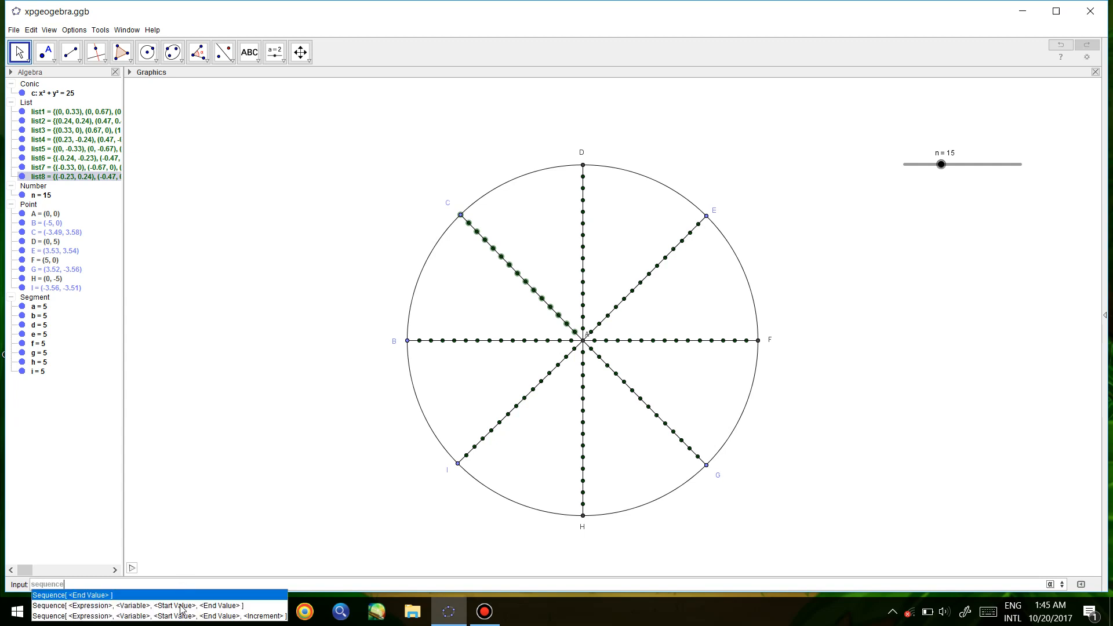
left_click(181, 605)
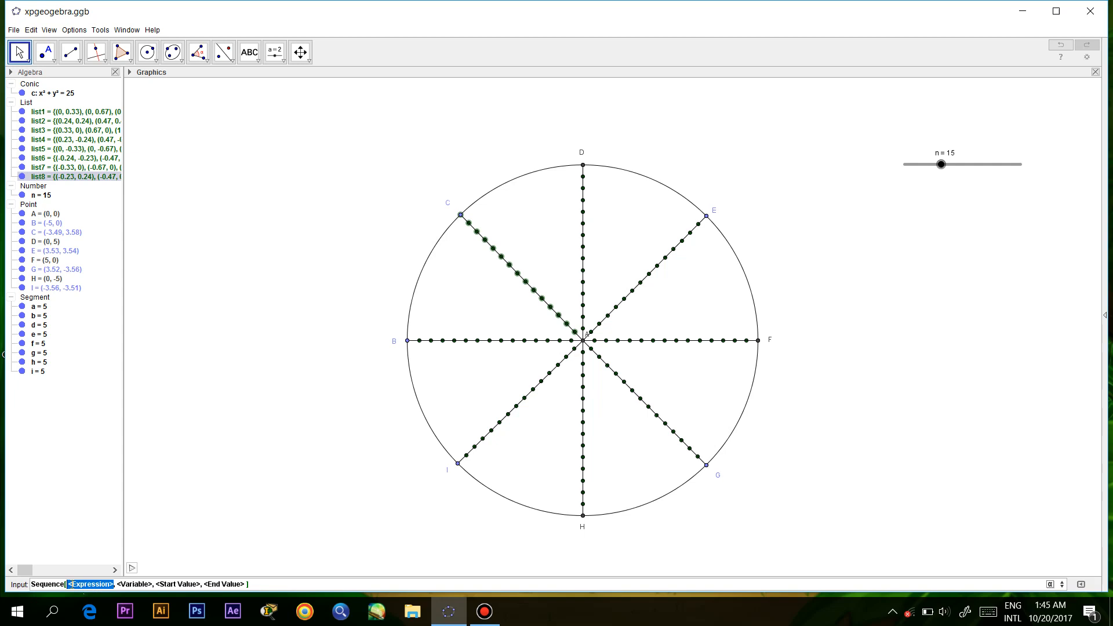
left_click(582, 202, "ctrl")
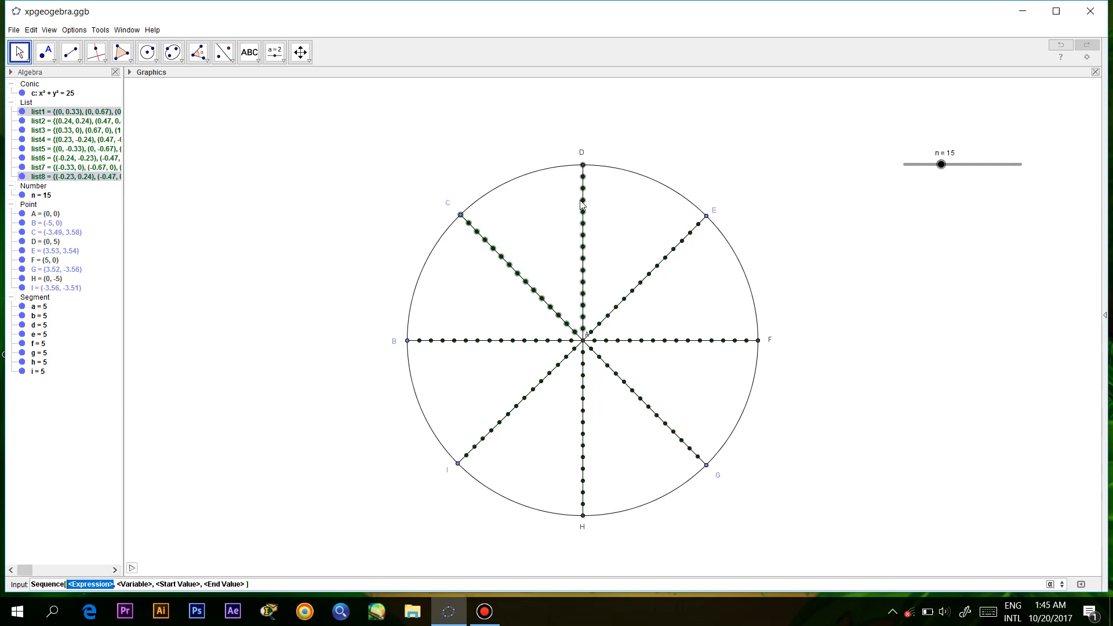
left_click(582, 290, "ctrl")
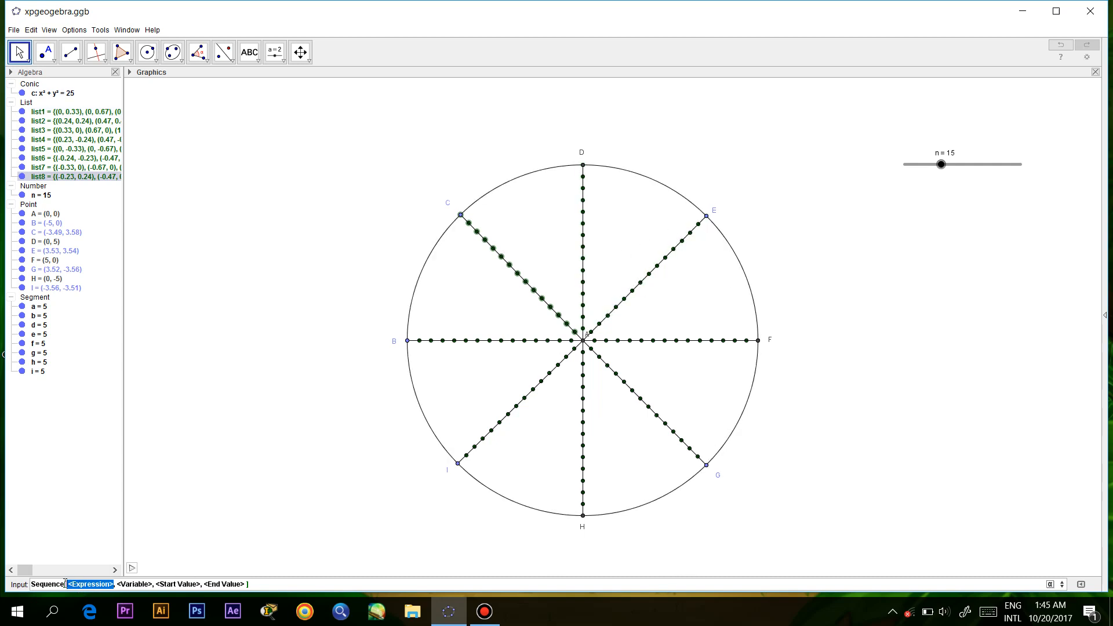
type("segment")
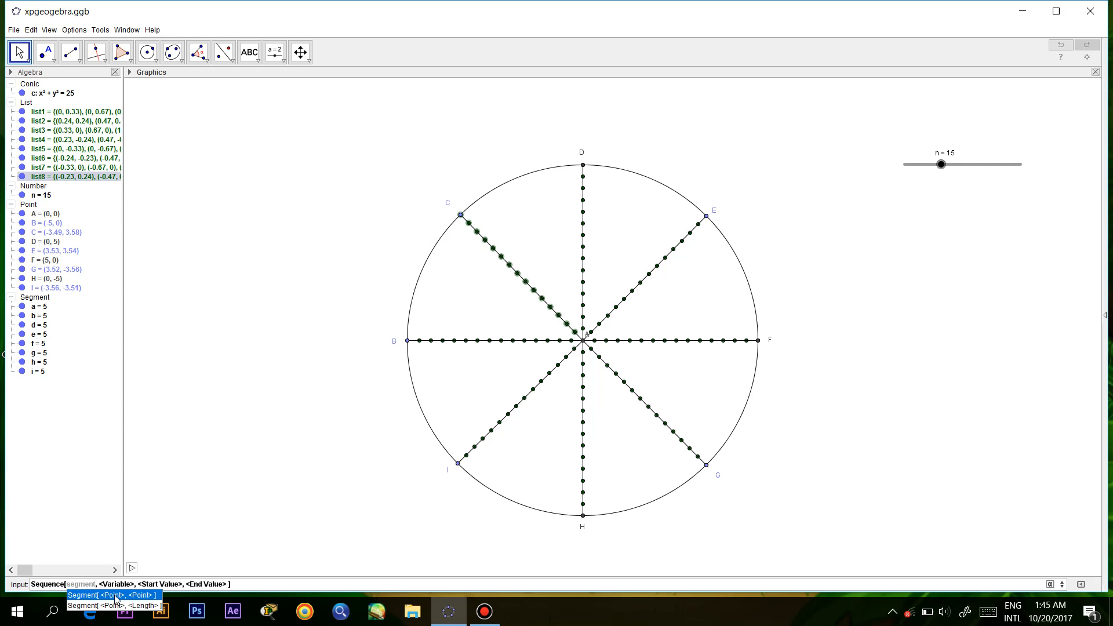
left_click(115, 596)
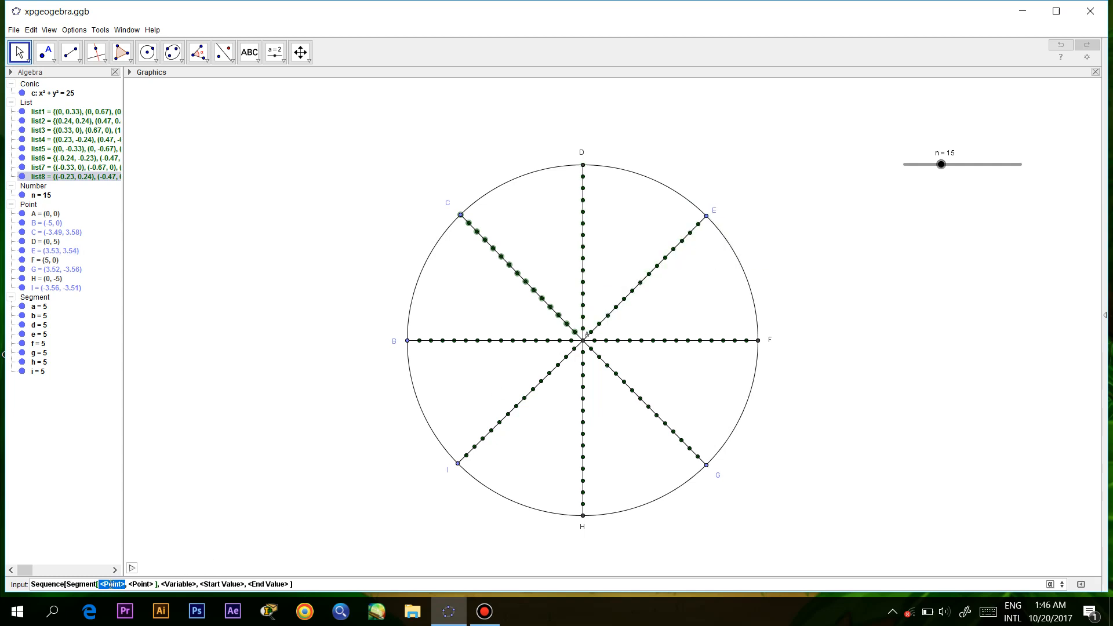
Step: Define the segment's first endpoint as Element[list1, i]
type("ele")
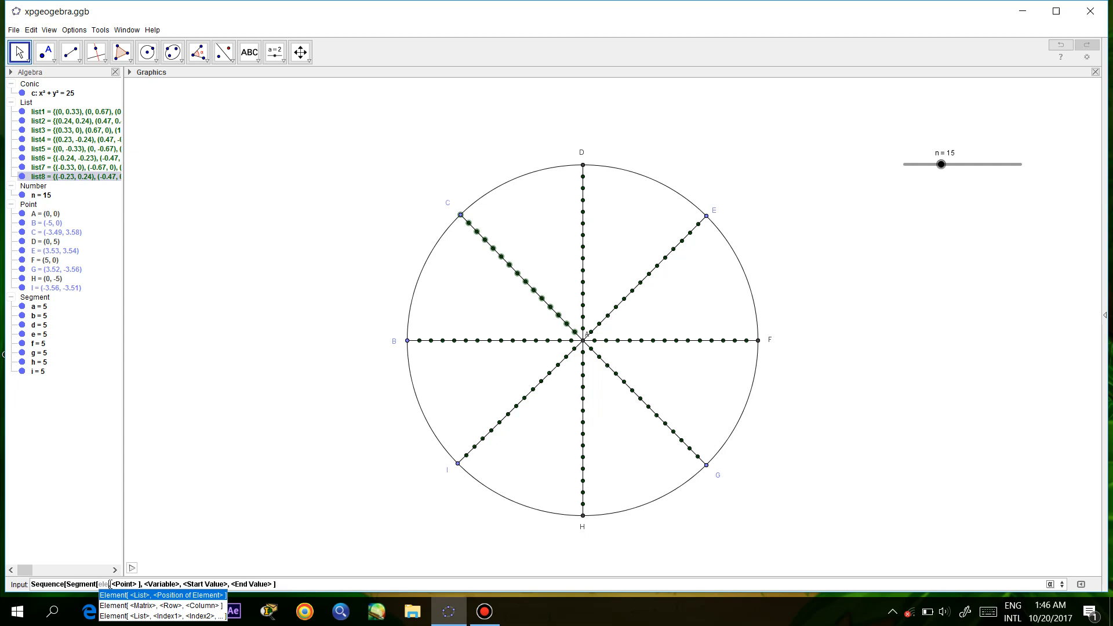
type("ment")
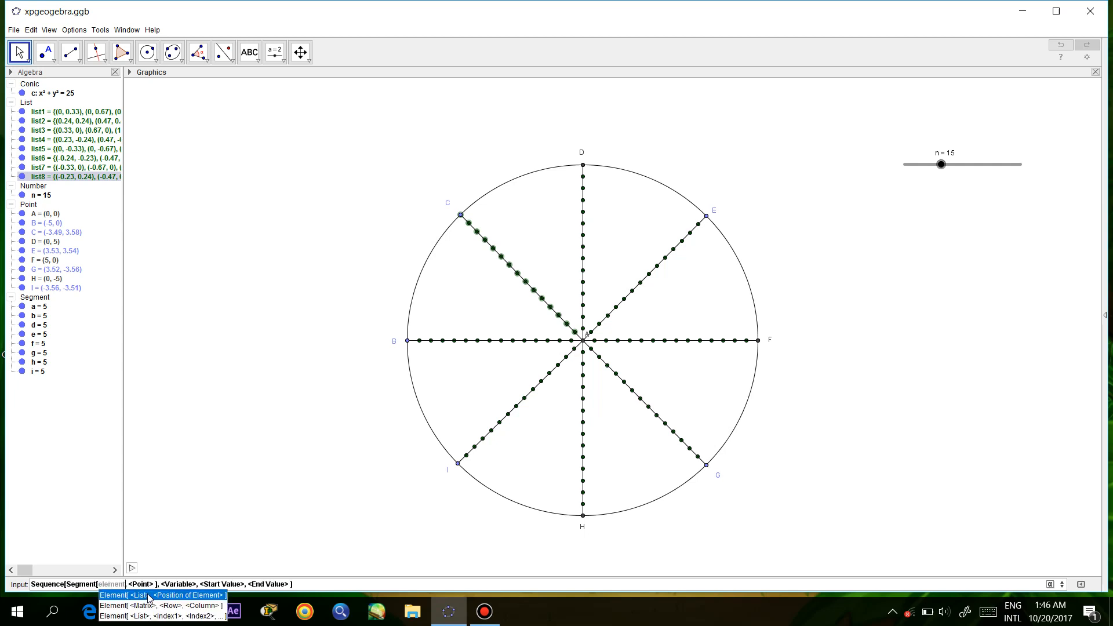
left_click(150, 597)
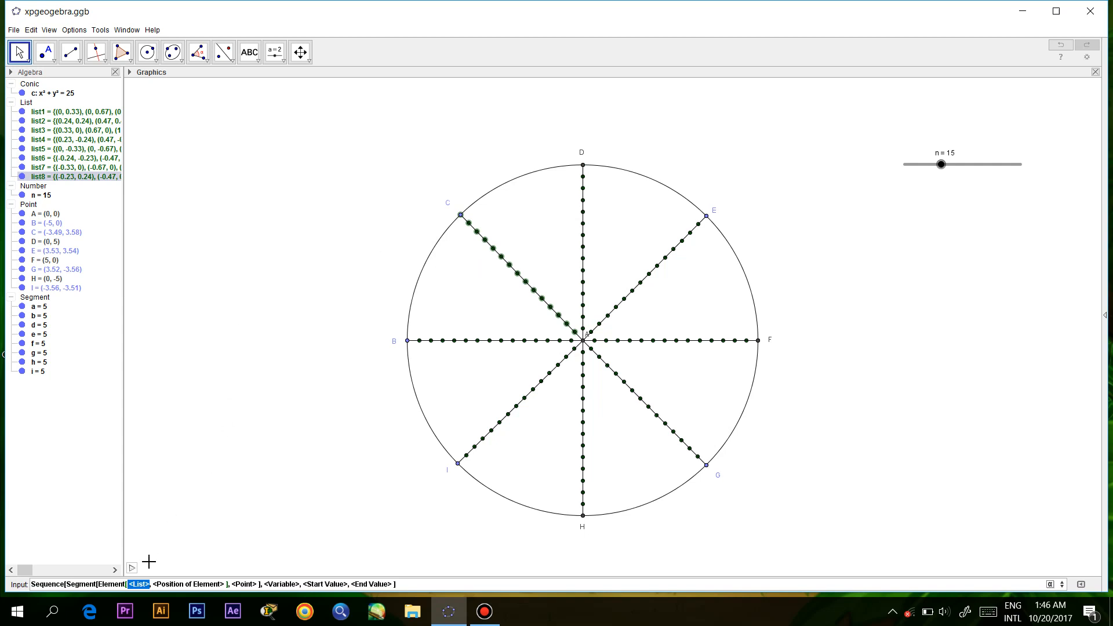
type("list1")
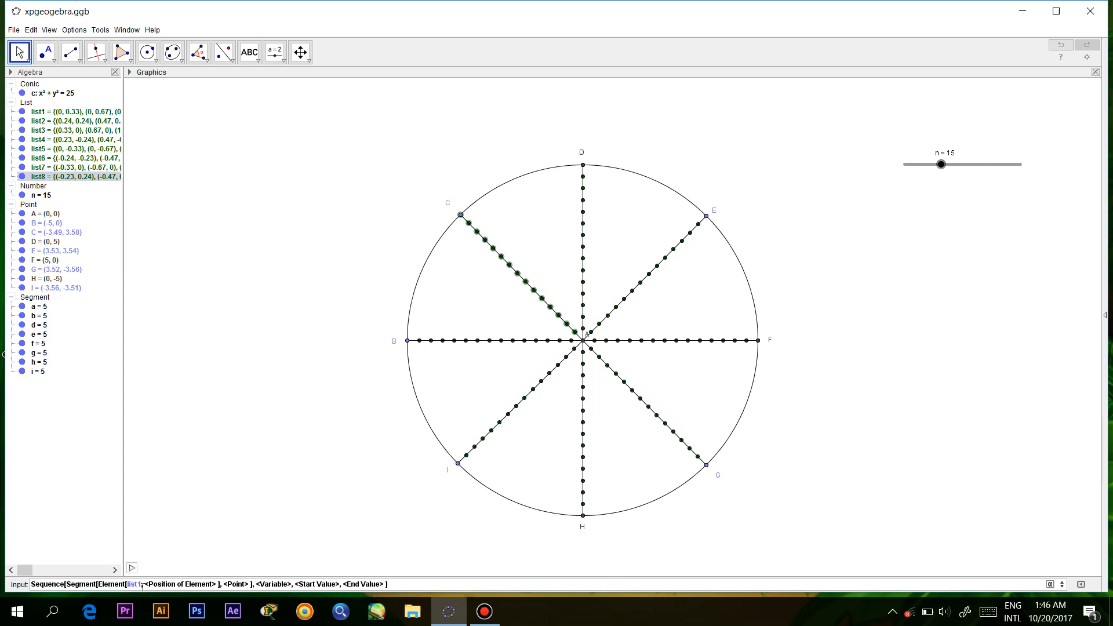
key("Tab")
type("i")
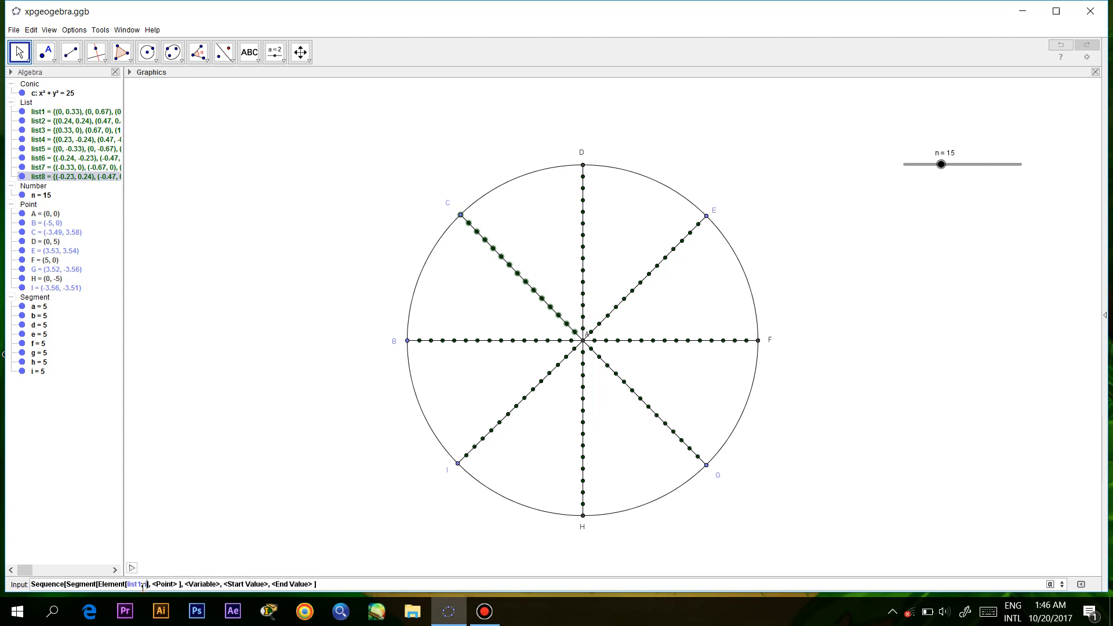
Step: Define the segment's second endpoint as Element[list2, n-i]
key("Tab")
type("element")
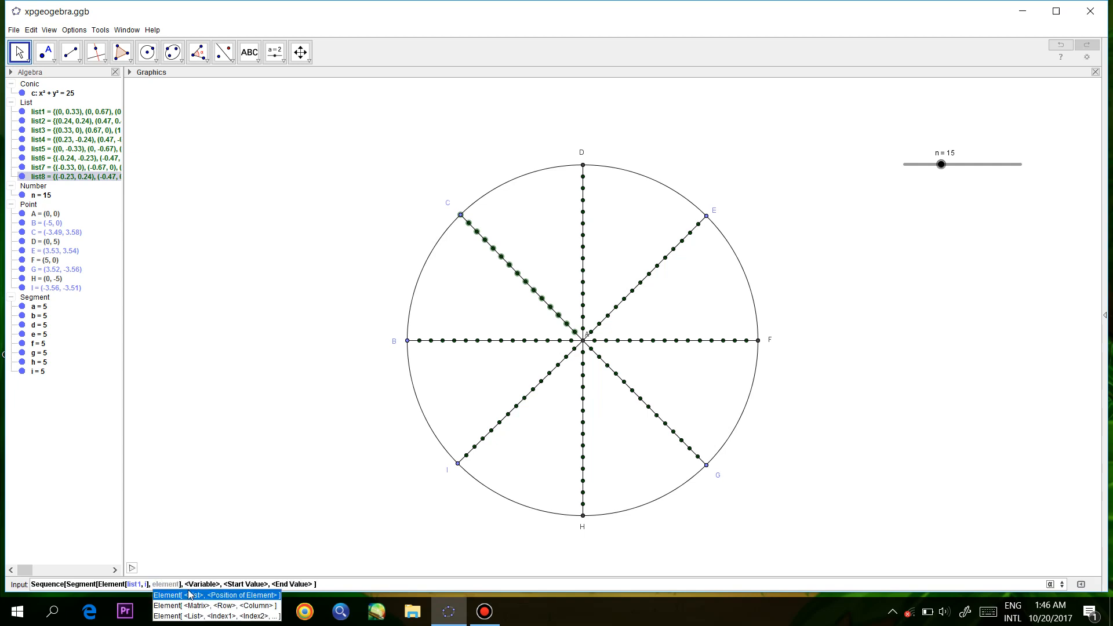
left_click(188, 595)
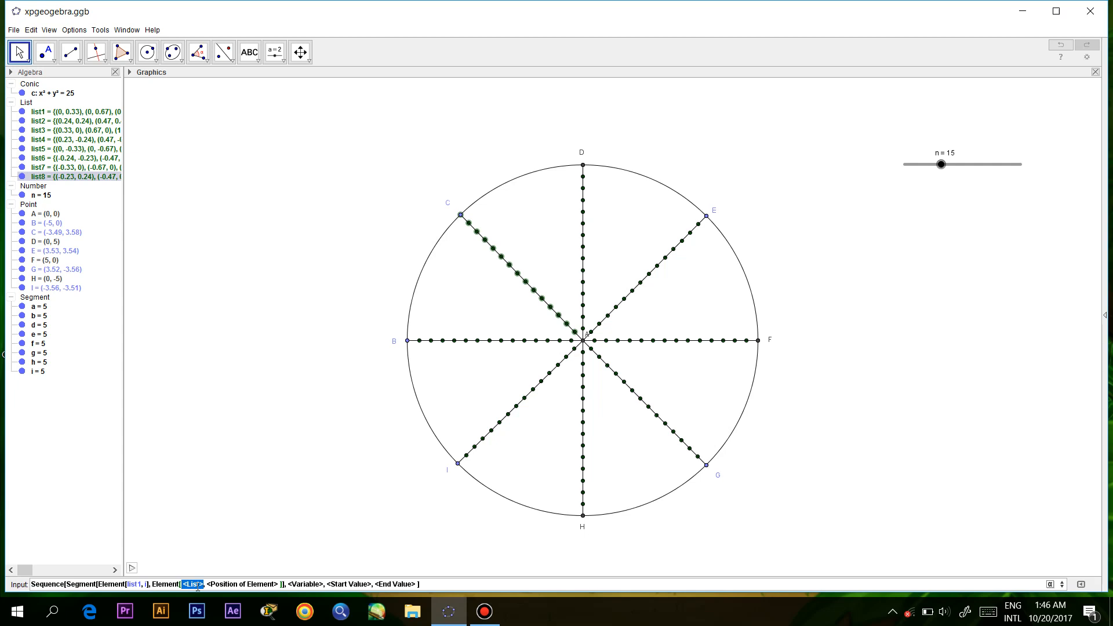
type("list2")
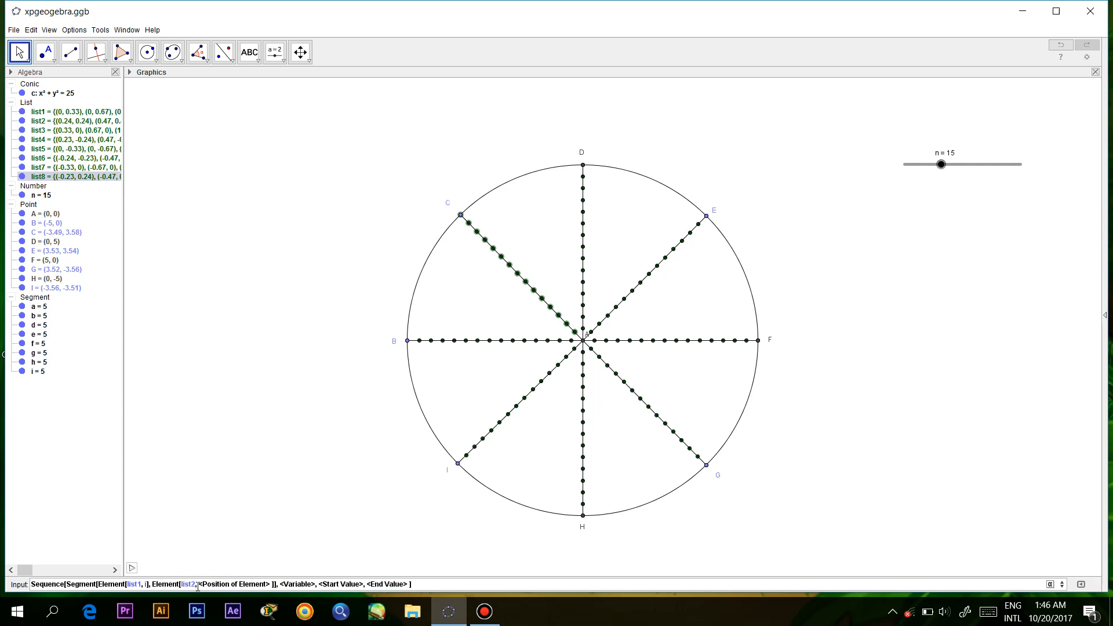
key("Tab")
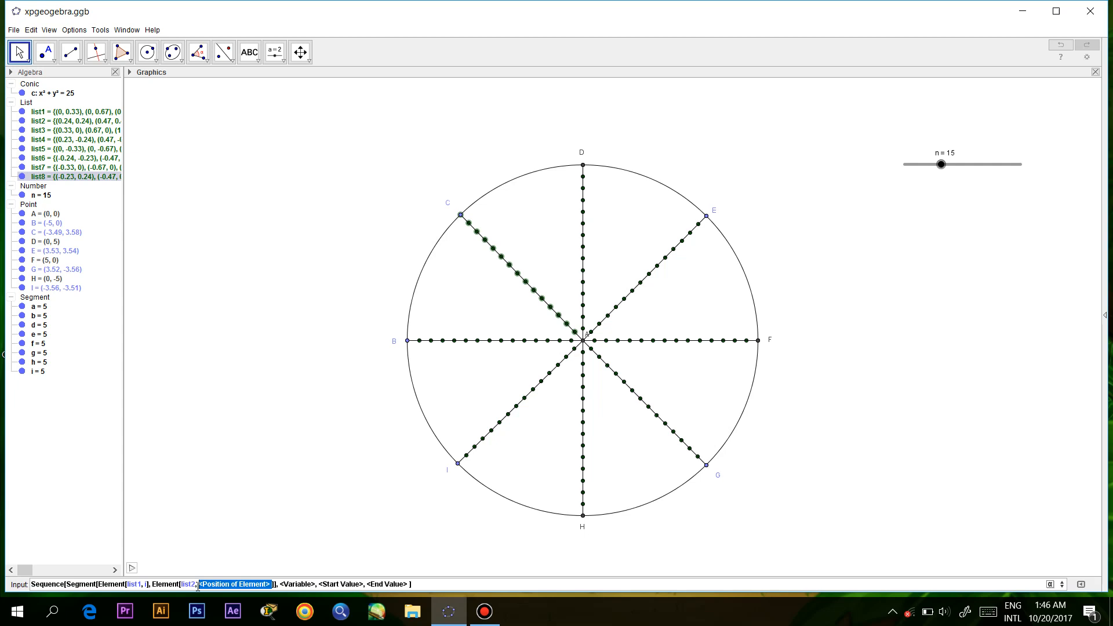
type("n-")
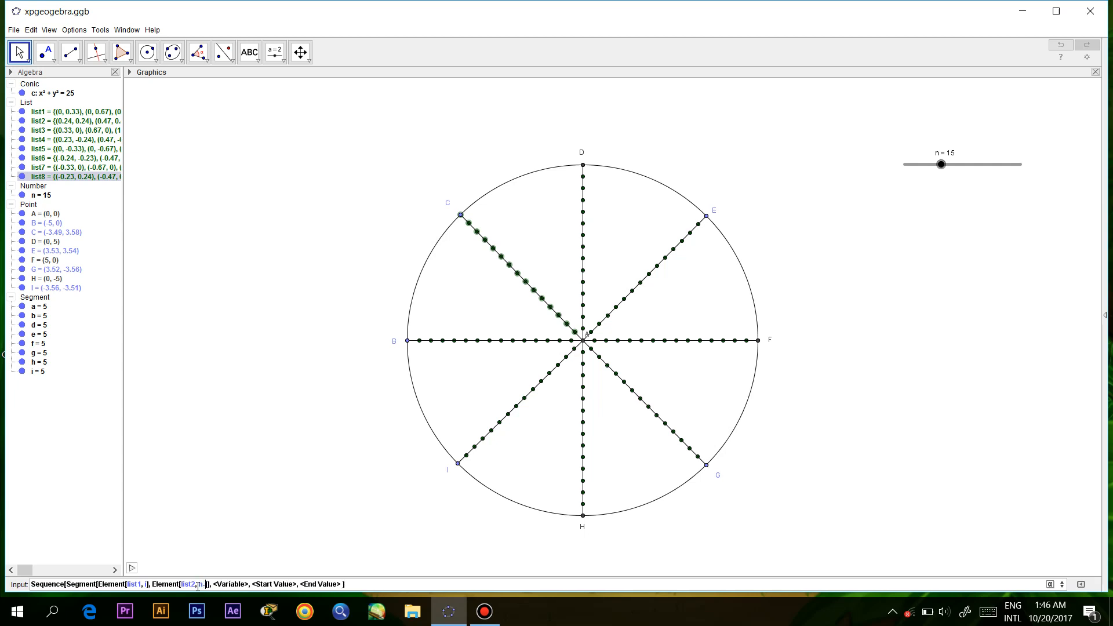
type("i")
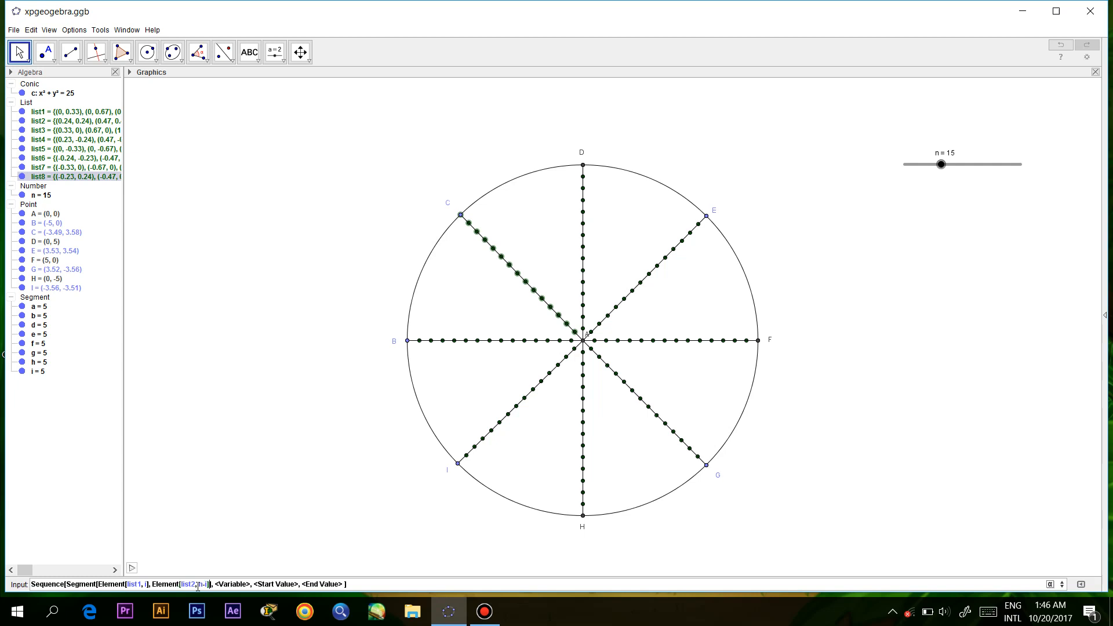
Step: Complete the sequence with variable i running from 1 to n and create the segments between radii AD and AE
key("Tab")
type("i")
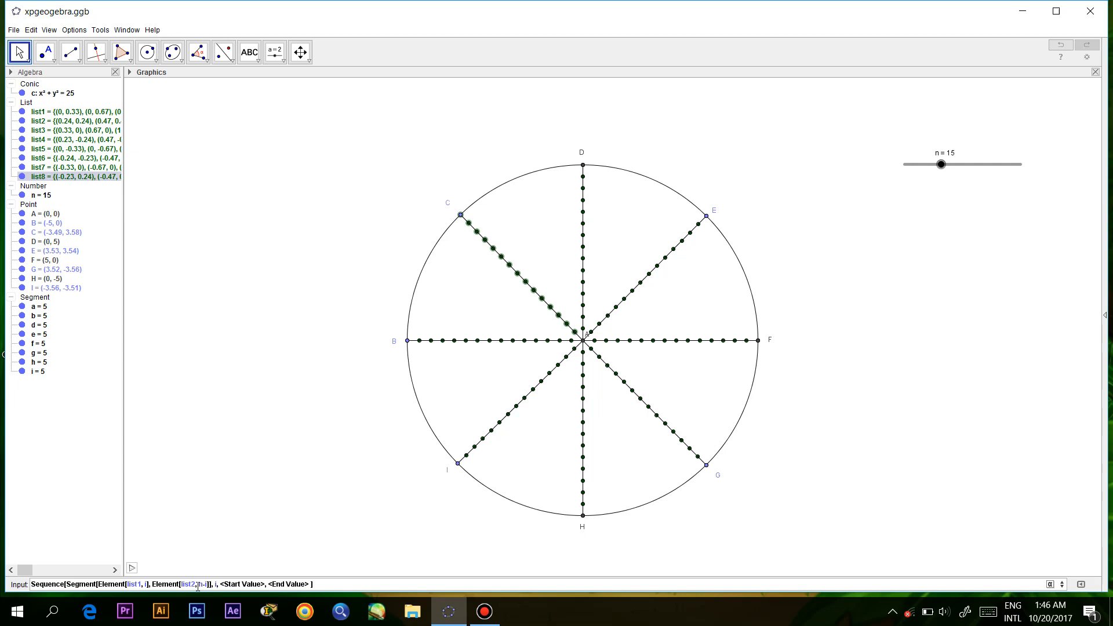
key("Tab")
type("1")
key("Tab")
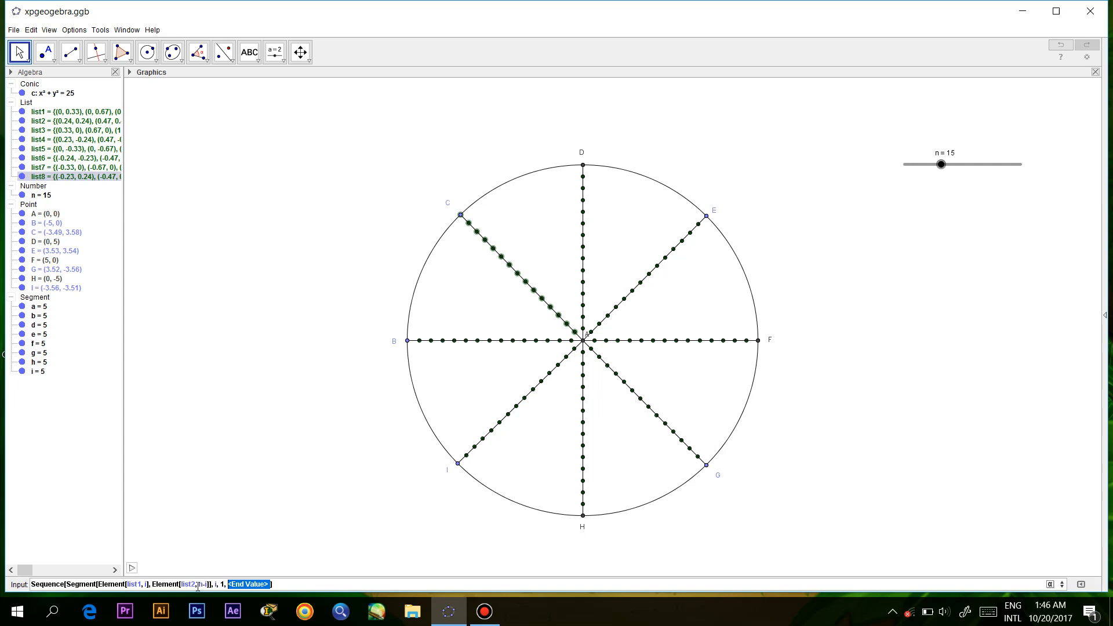
type("n")
key("Return")
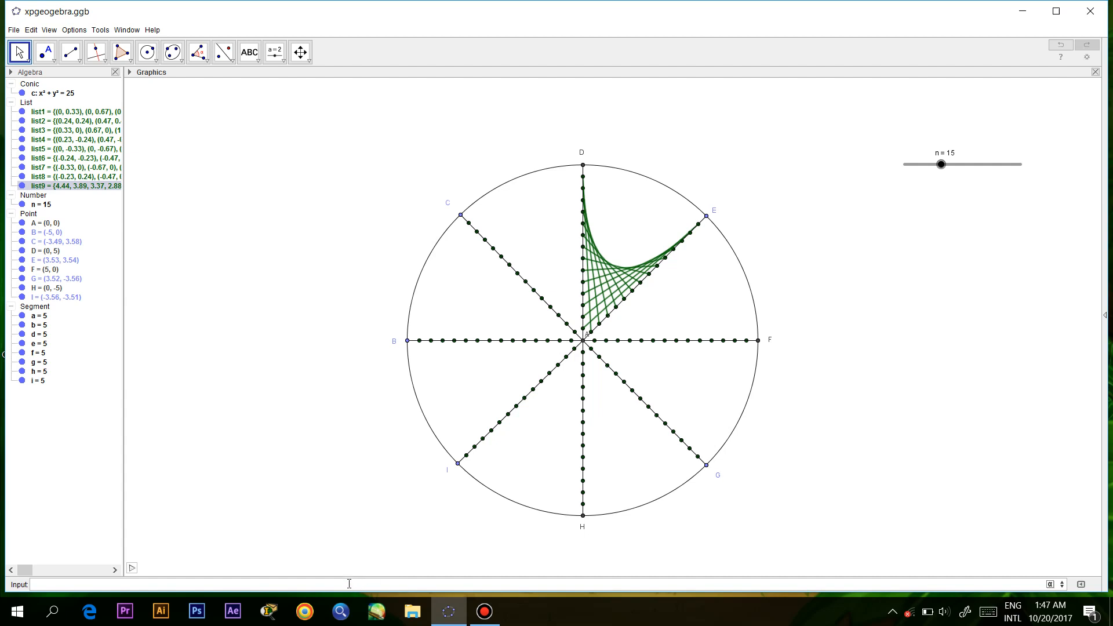
Step: Create the segments between radii AE and AF by reusing the segment sequence with list2 and list3
key("Up")
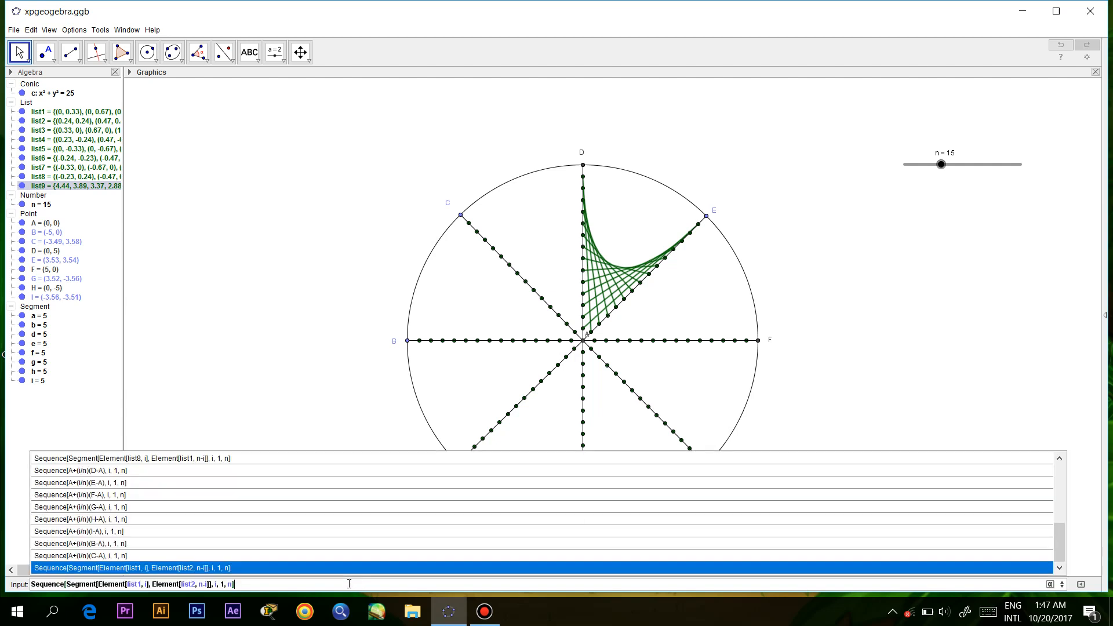
key("Left")
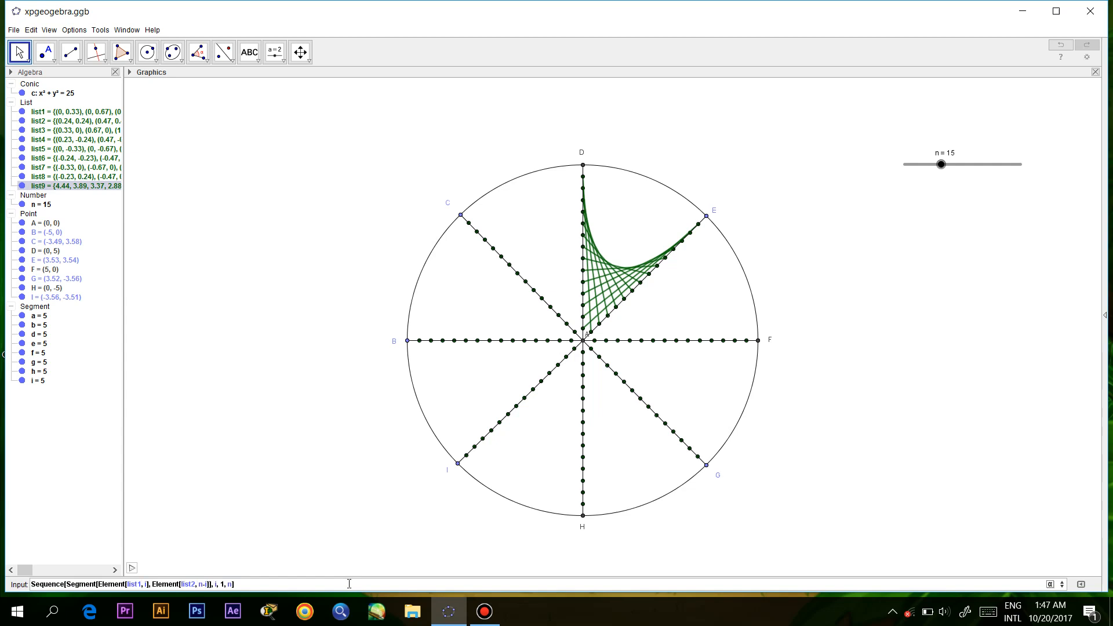
key("BackSpace")
type("2")
left_click(192, 585)
key("BackSpace")
type("7")
key("Return")
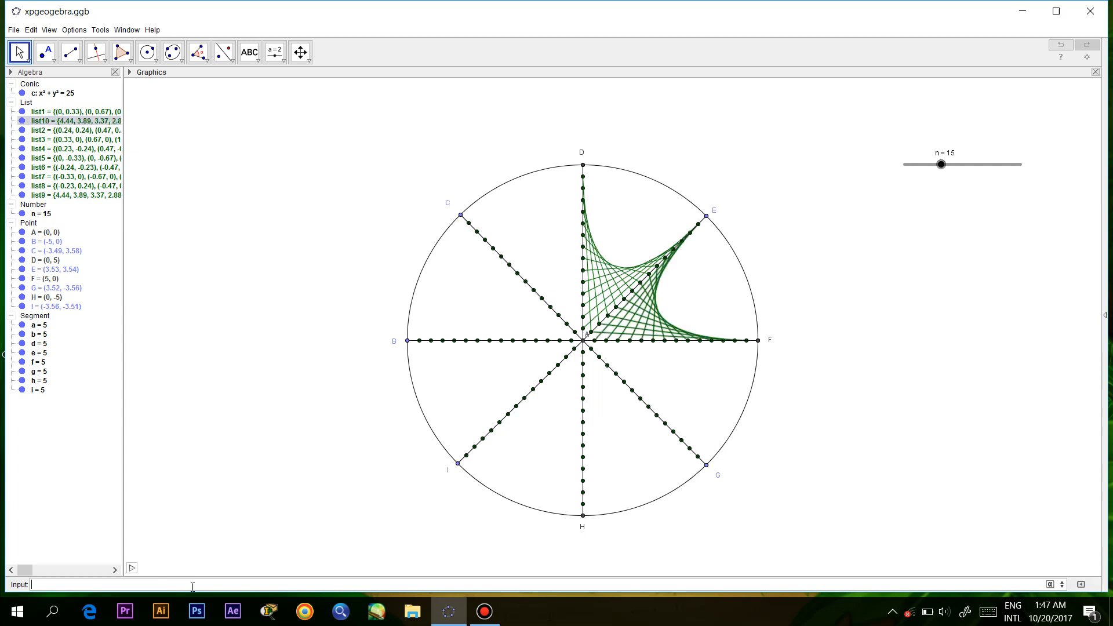
Step: Create the segments between radii AF and AG by reusing the segment sequence with list3 and list4
key("Up")
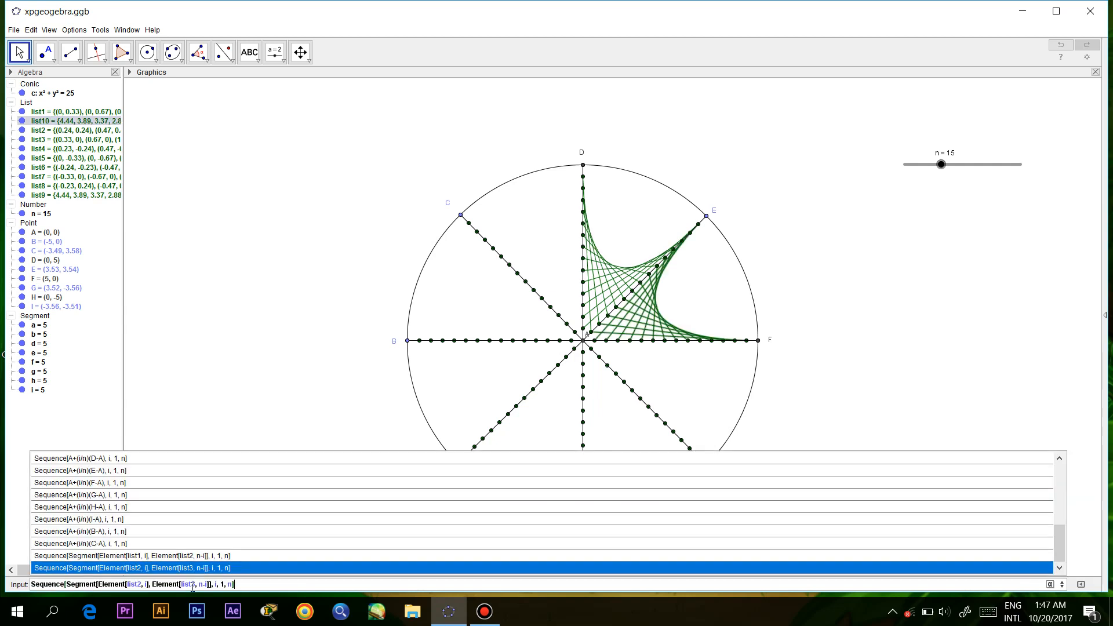
key("Left")
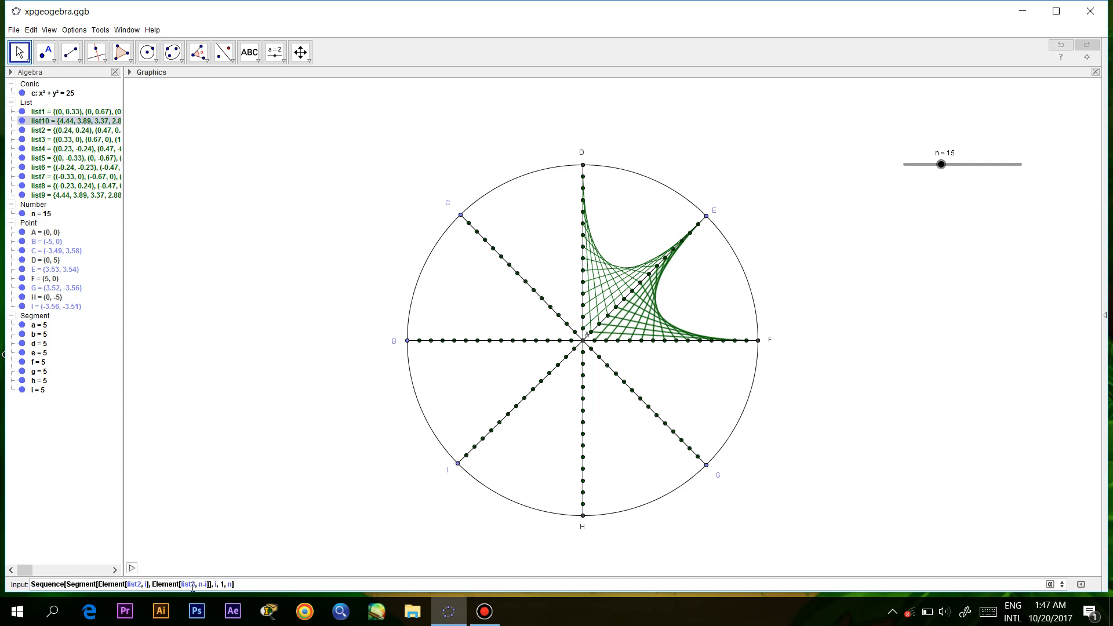
key("BackSpace")
type("3")
key("BackSpace")
type("8")
key("Return")
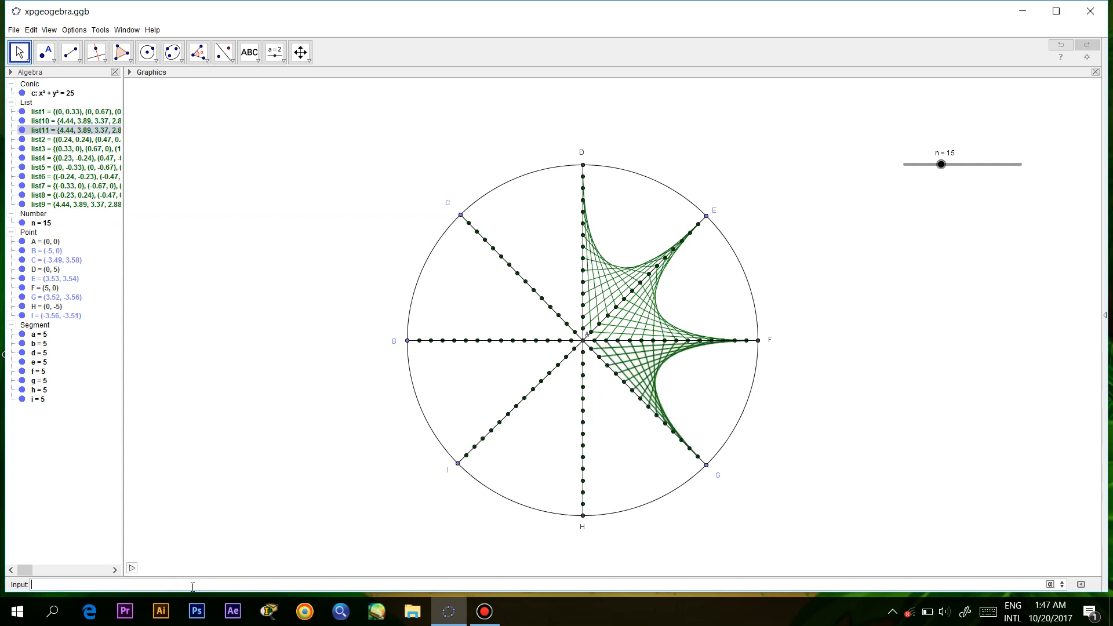
Step: Create the segments between radii AG and AH by reusing the segment sequence with list4 and list5
key("Up")
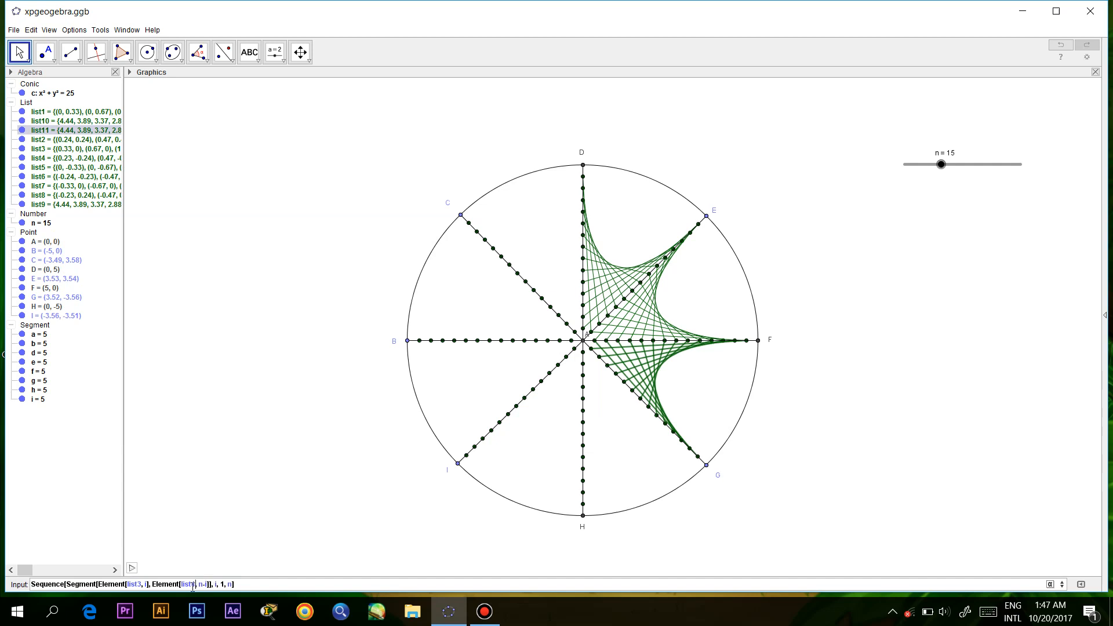
key("BackSpace")
type("4")
key("BackSpace")
key("BackSpace")
type("5")
key("Return")
Step: Create the segments between radii AH and AI by reusing the segment sequence with list5 and list6
key("Up")
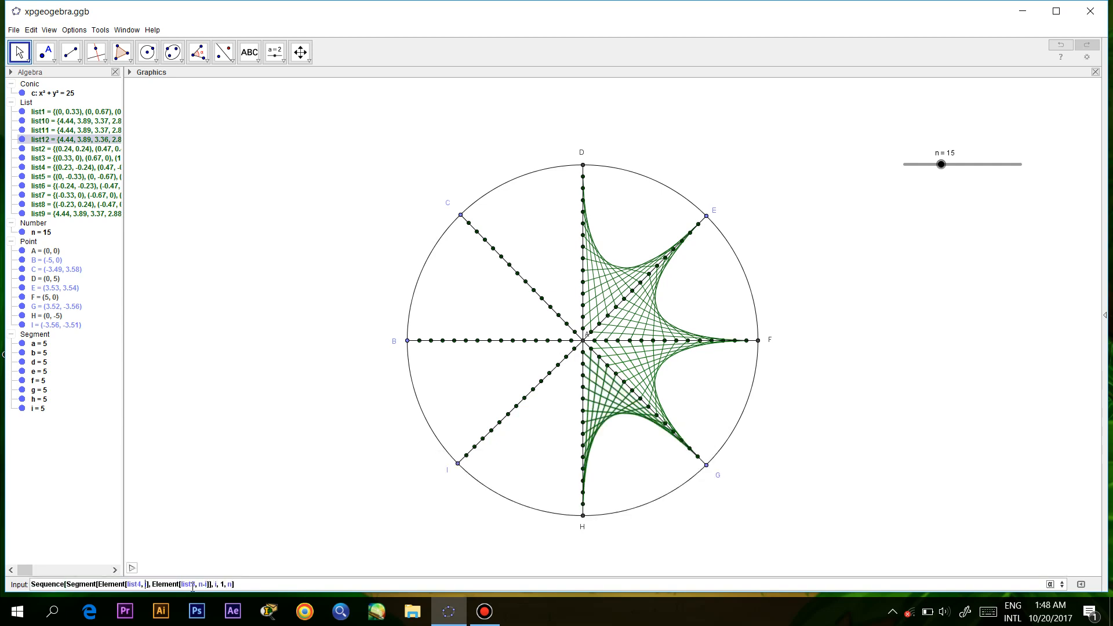
key("BackSpace")
type("5")
key("BackSpace")
type("6")
key("Return")
Step: Create the segments between radii AI and AB by reusing the segment sequence with list6 and list7
key("Up")
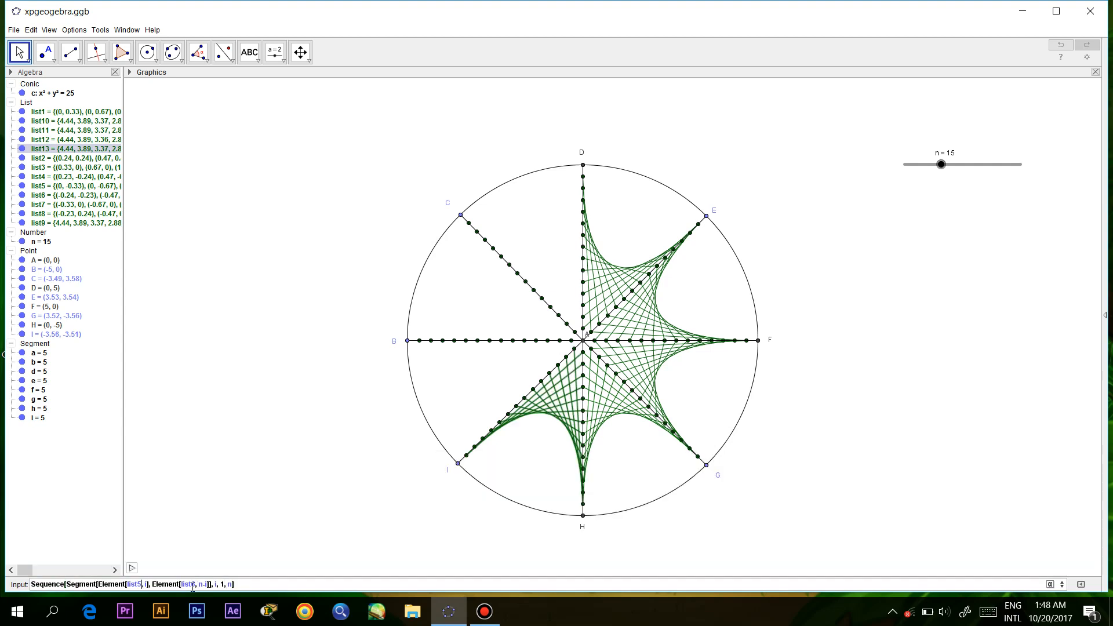
key("BackSpace")
type("6")
key("BackSpace")
type("7")
key("Return")
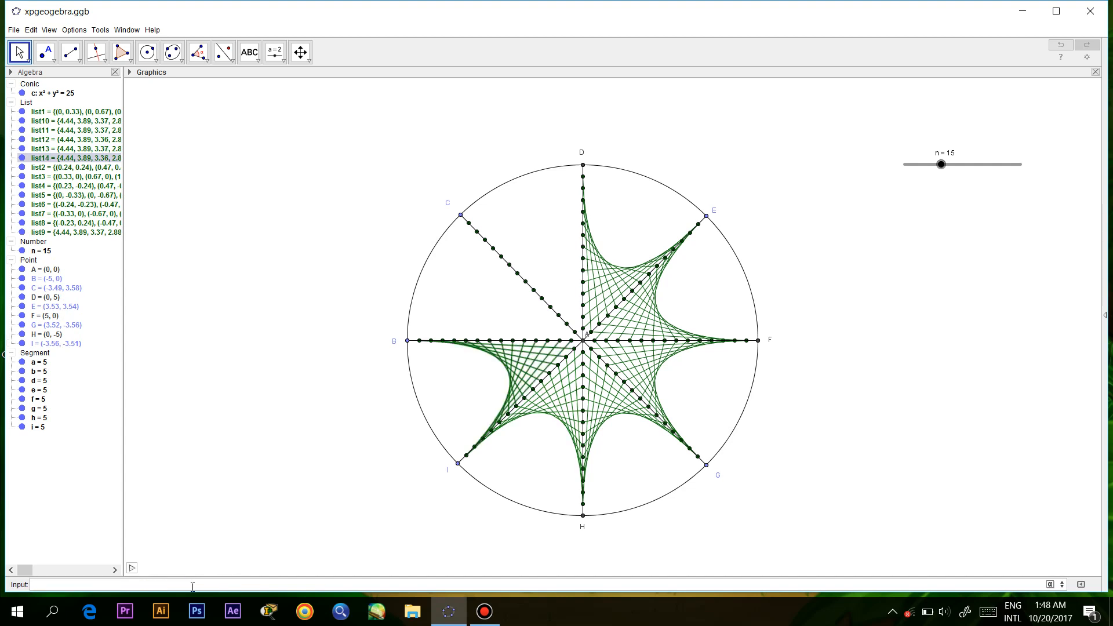
Step: Create the segments between radii AB and AC by reusing the segment sequence with list7 and list8
key("Up")
key("Return")
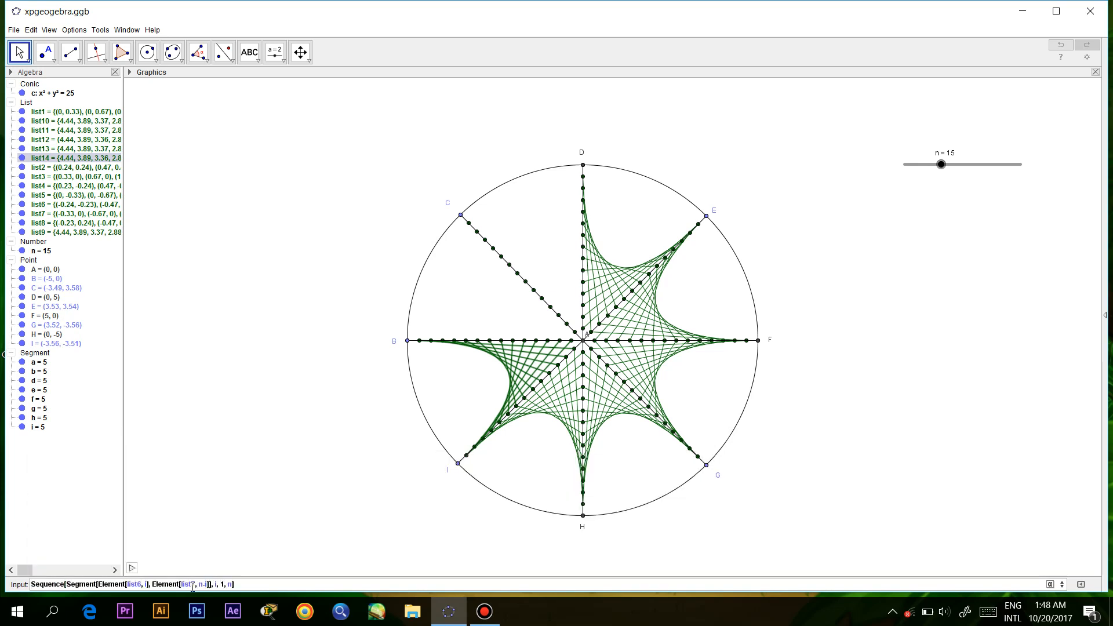
key("BackSpace")
type("7")
key("BackSpace")
type("8")
key("Return")
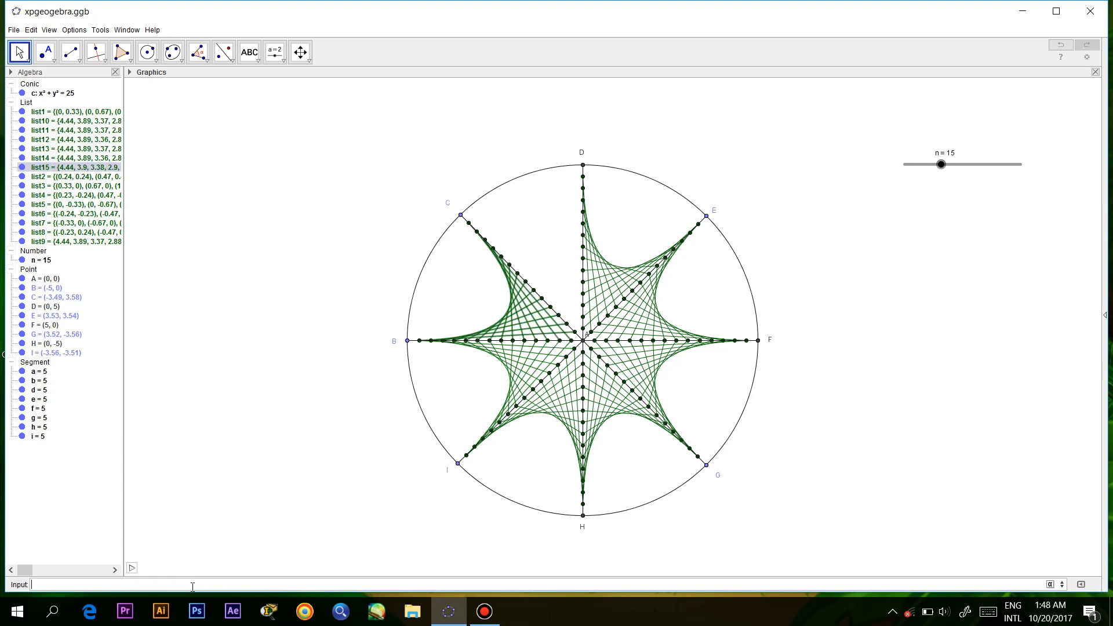
Step: Create the segments between radii AC and AD by reusing the segment sequence with list8 and list1
key("Up")
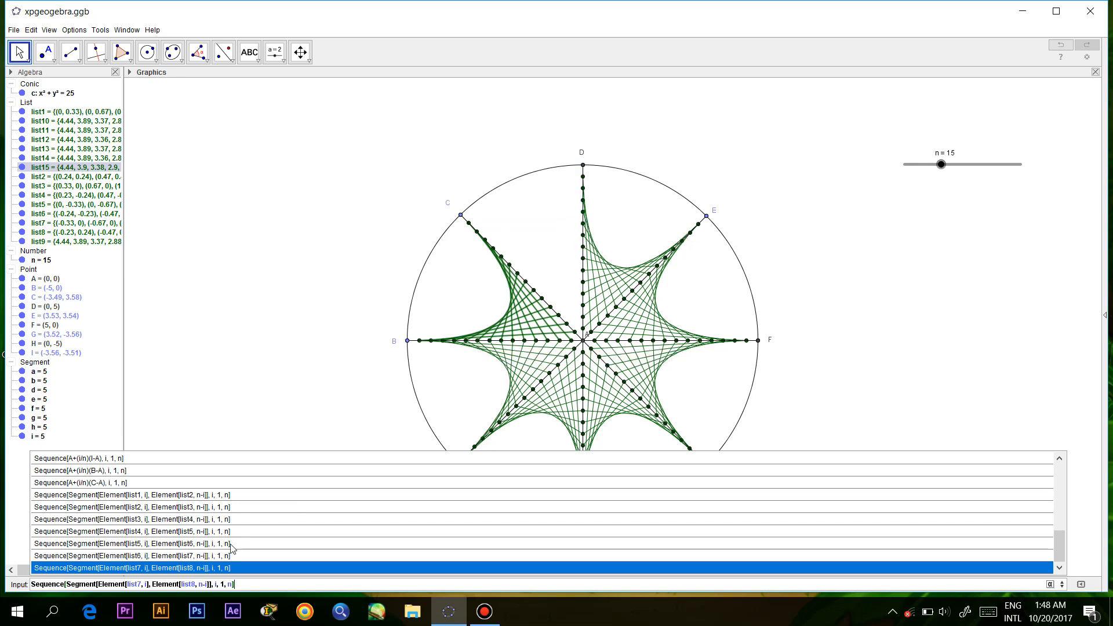
left_click(141, 584)
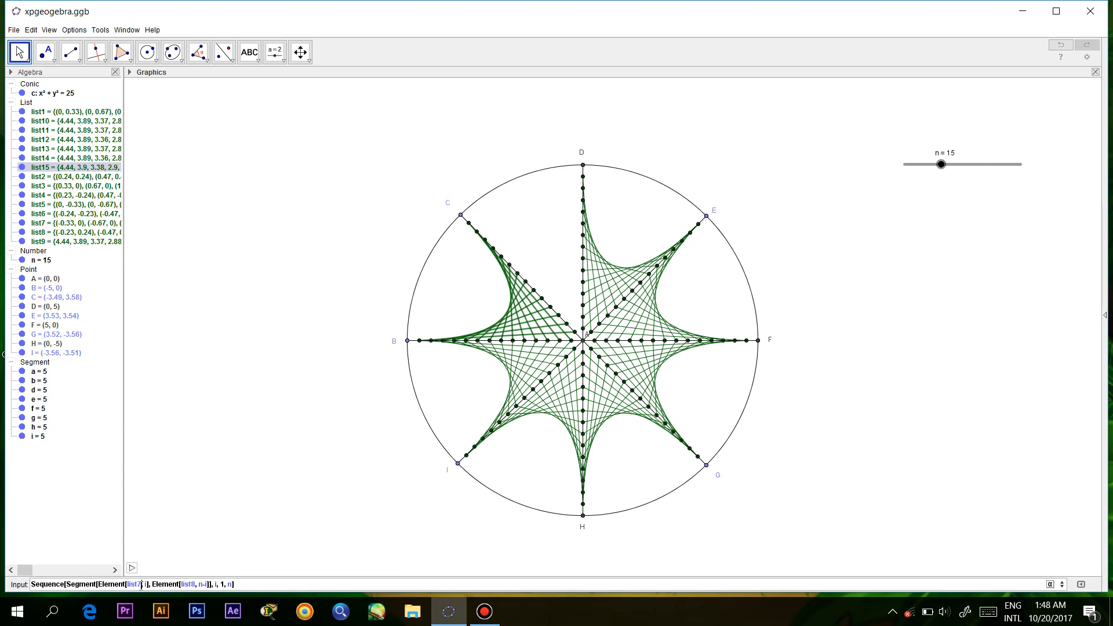
key("Delete")
key("Delete")
key("Delete")
type("8")
key("Right")
key("Right")
key("BackSpace")
type("1")
key("Return")
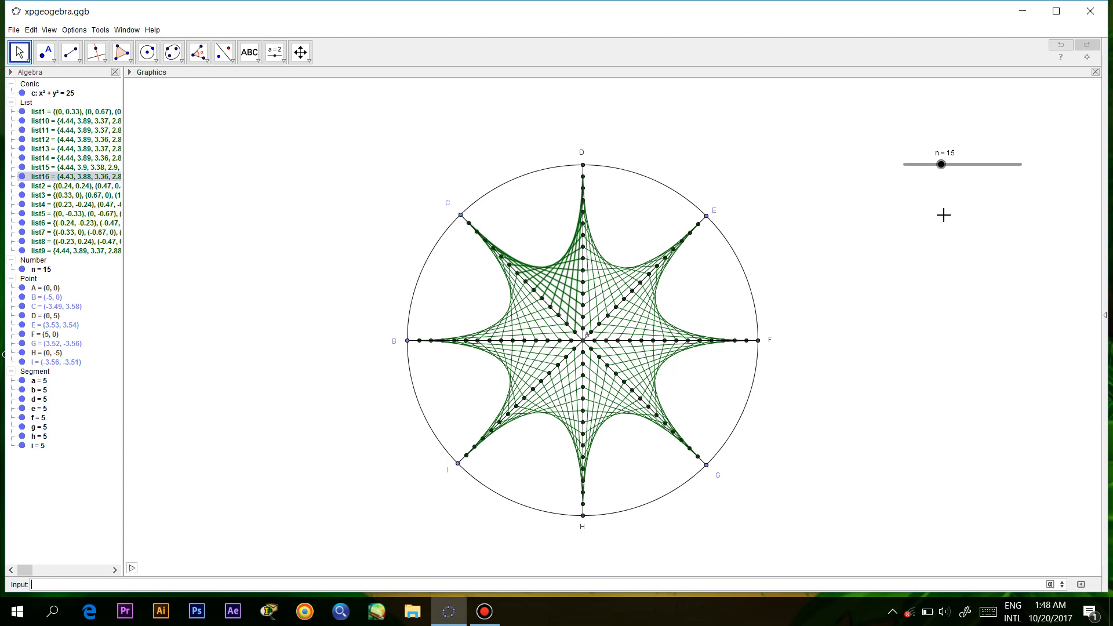
Step: Raise the slider n to 45 to increase the number of division points on each radius
left_click_drag(941, 165, 1052, 184)
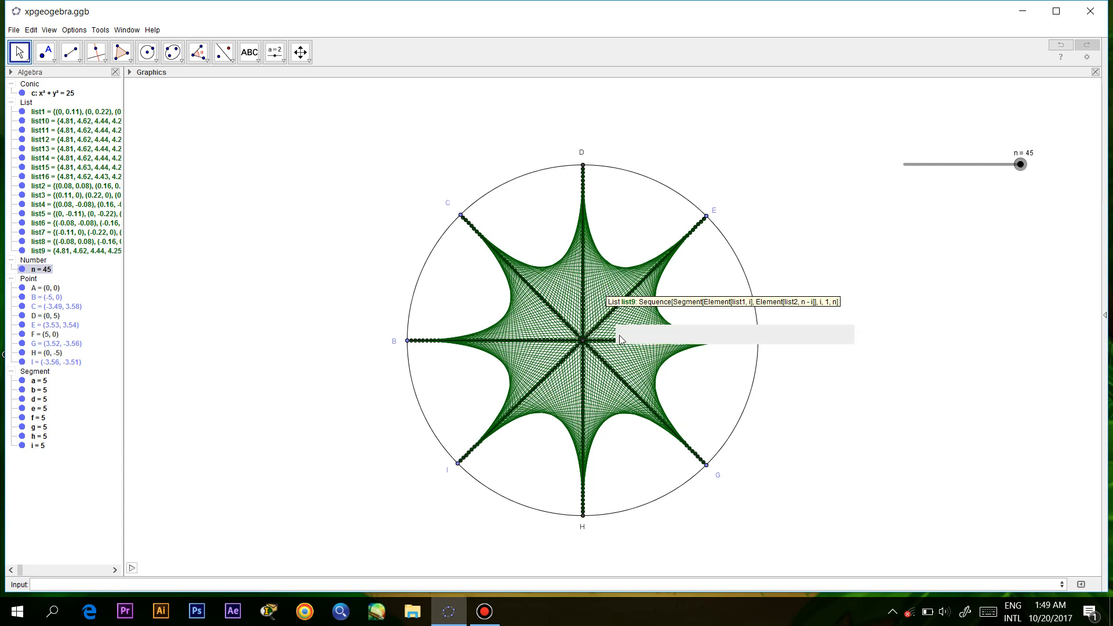
Step: Colour the segment list between radii AD and AE (list9) red
left_click(610, 308)
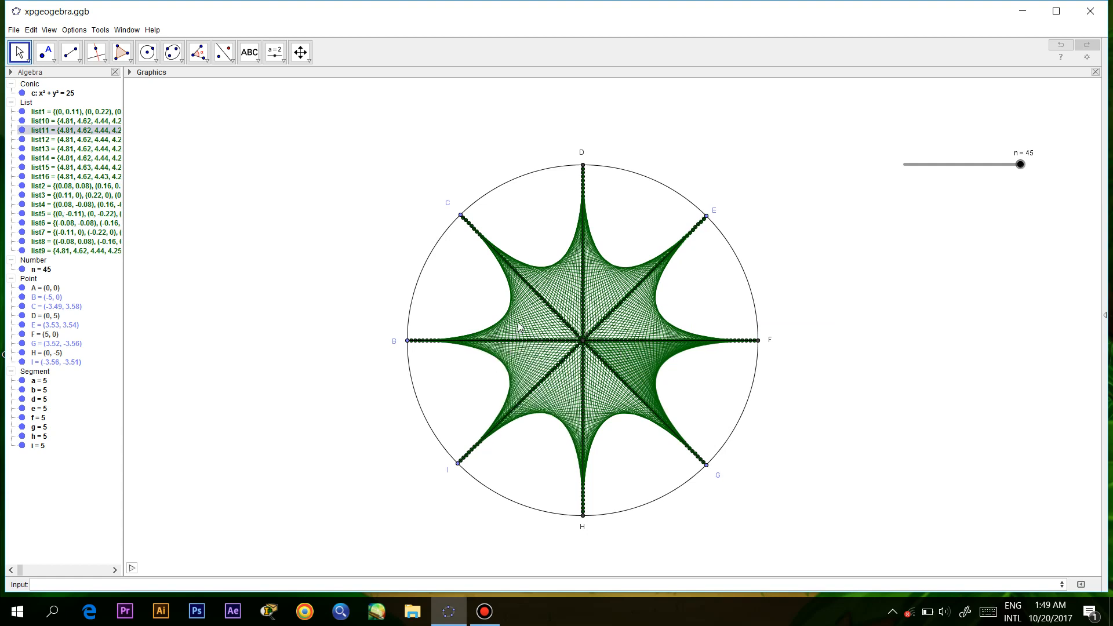
right_click(611, 293)
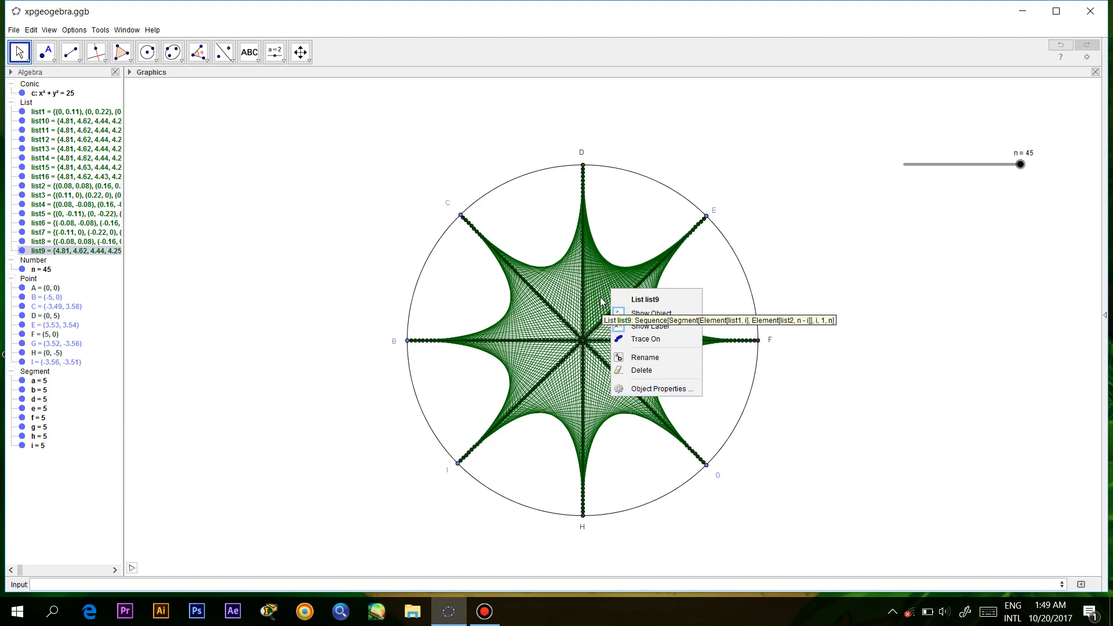
right_click(601, 298)
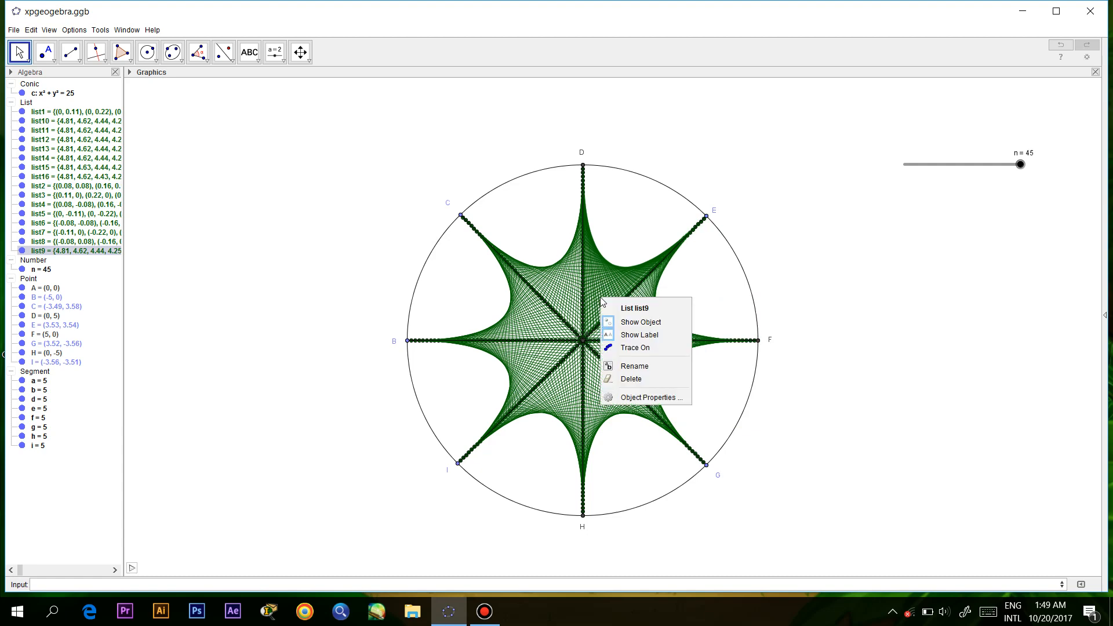
left_click(619, 398)
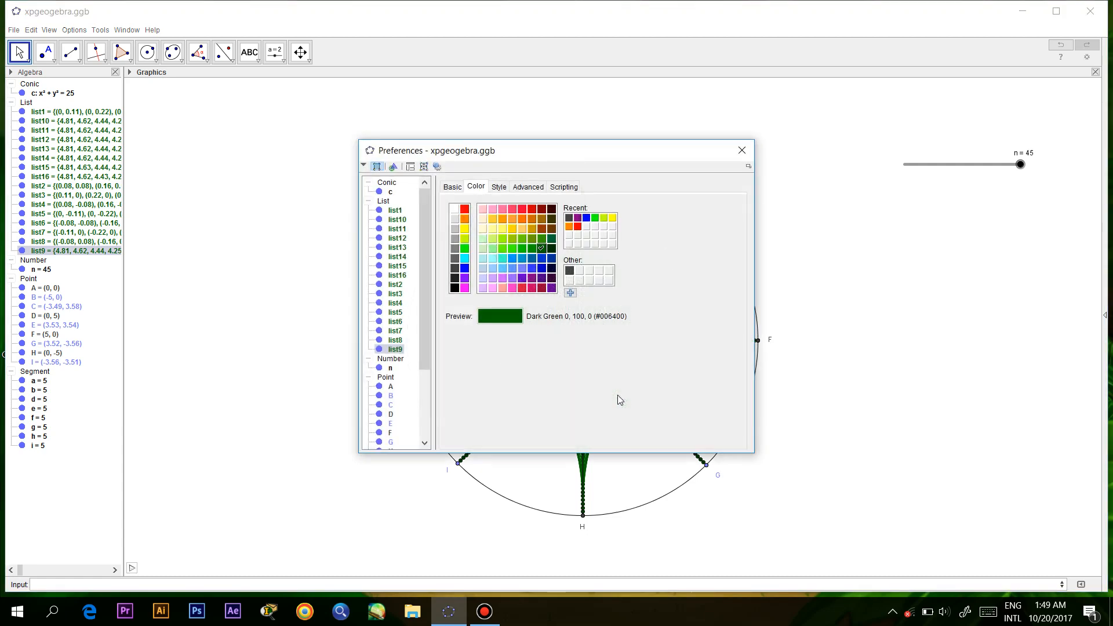
left_click(465, 210)
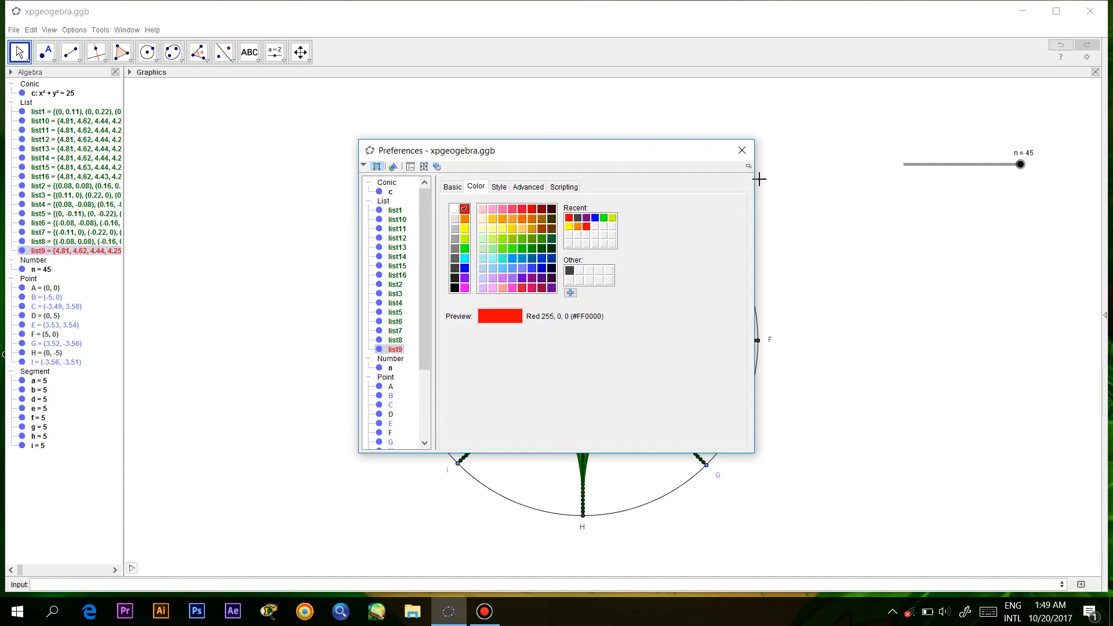
left_click(741, 150)
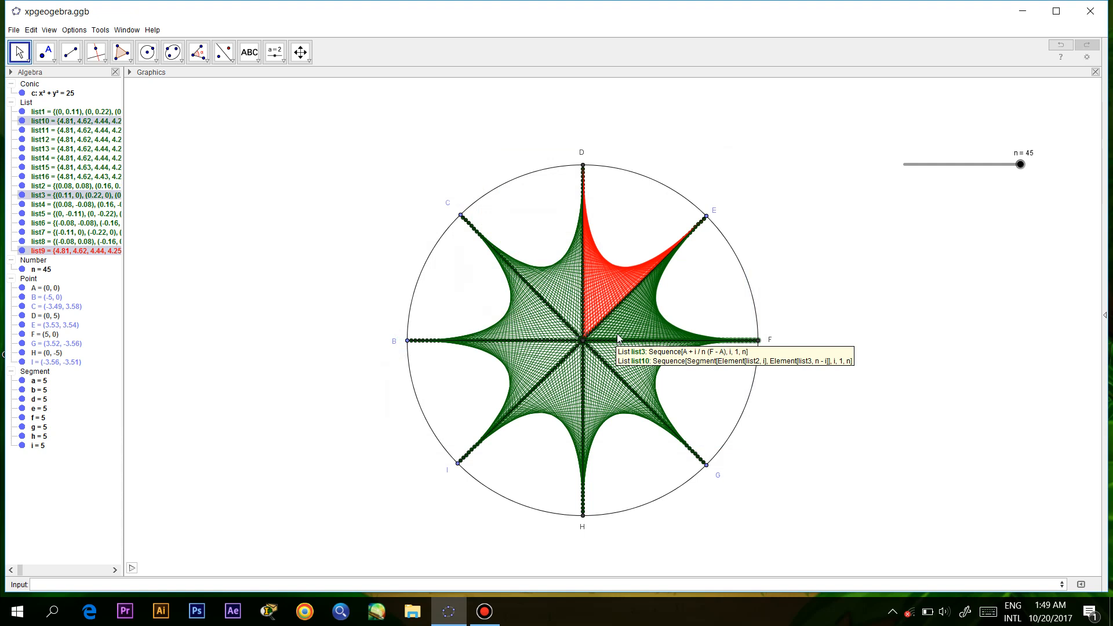
Step: Colour the segment list between radii AE and AF (list10) orange
right_click(634, 322)
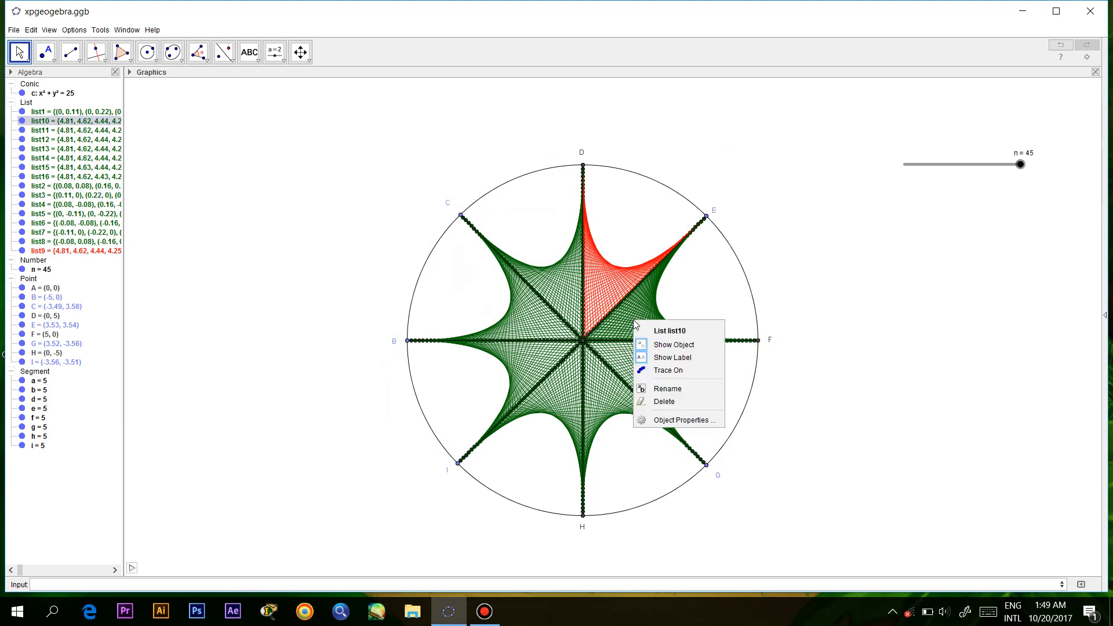
left_click(658, 422)
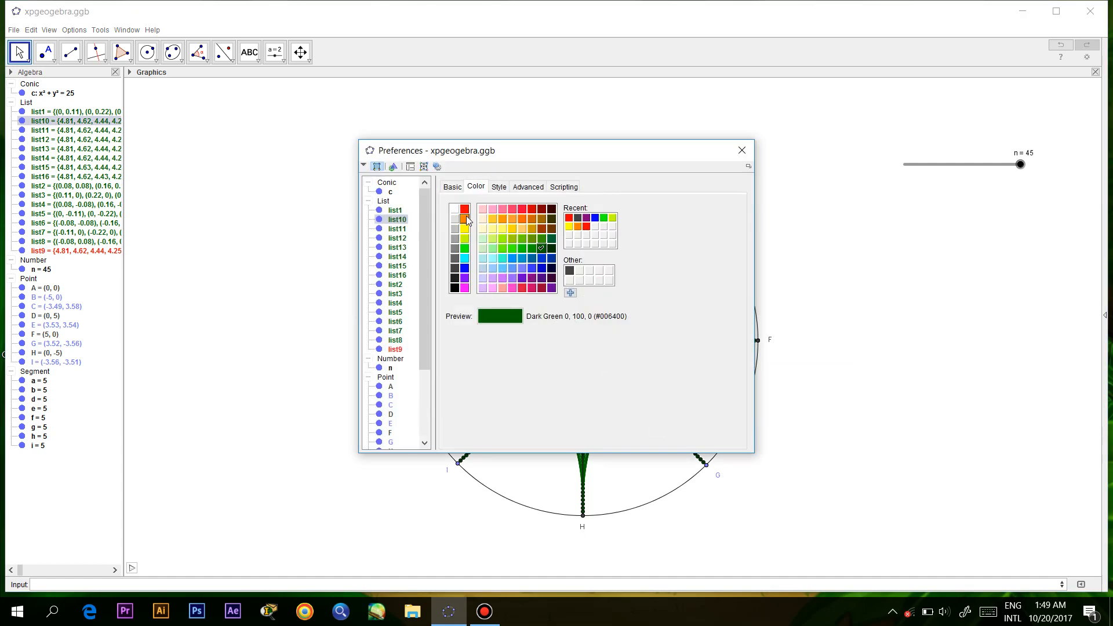
left_click(464, 218)
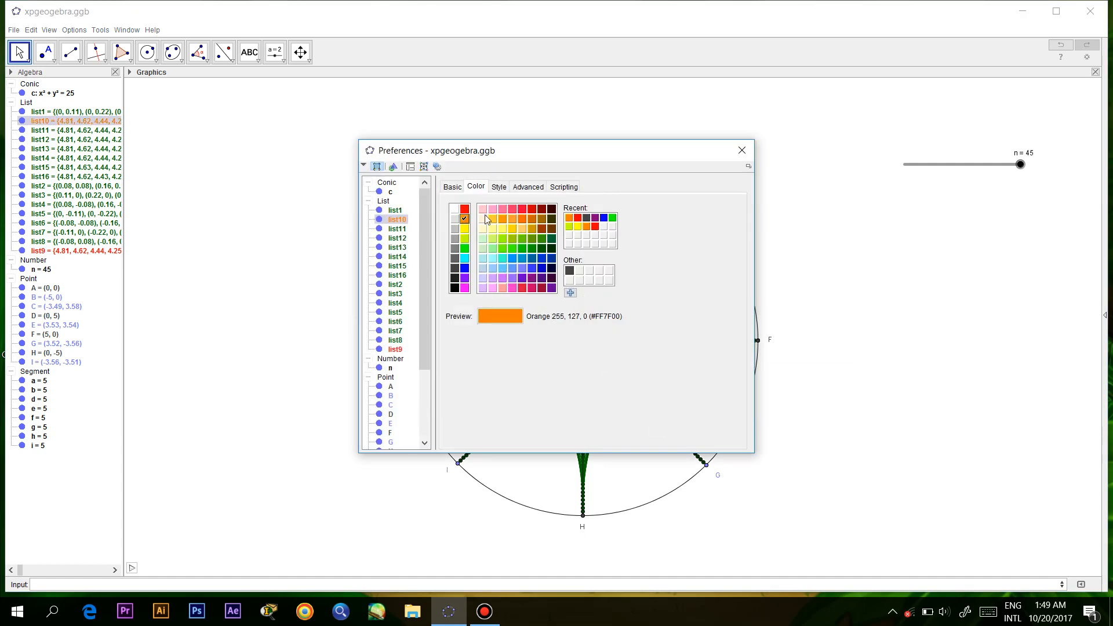
left_click(743, 151)
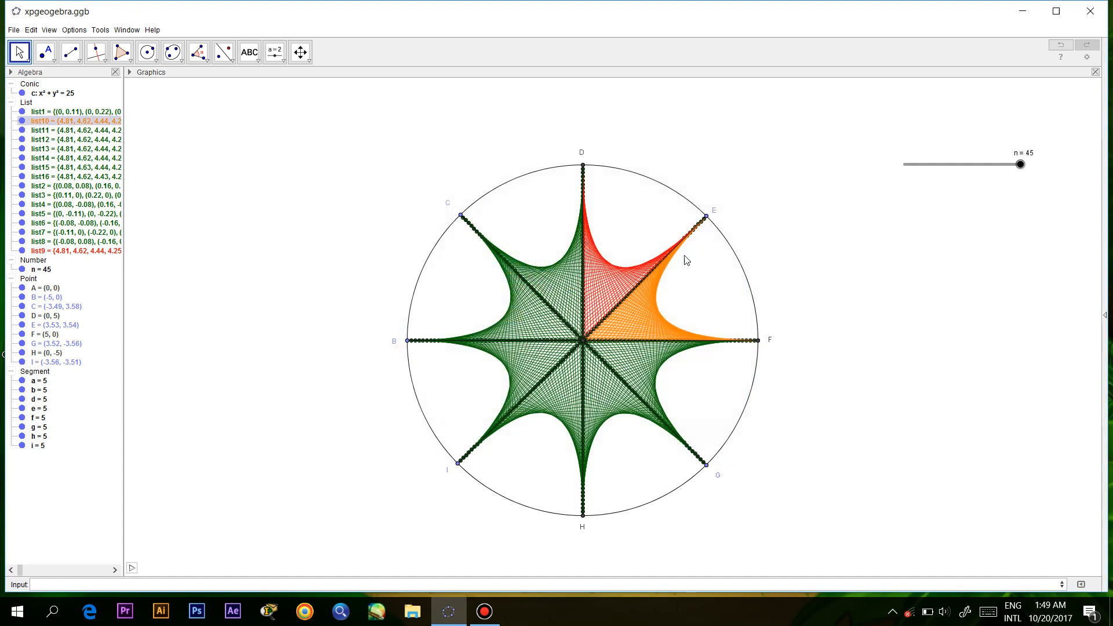
Step: Colour the segment list between radii AF and AG (list11) yellow
right_click(636, 358)
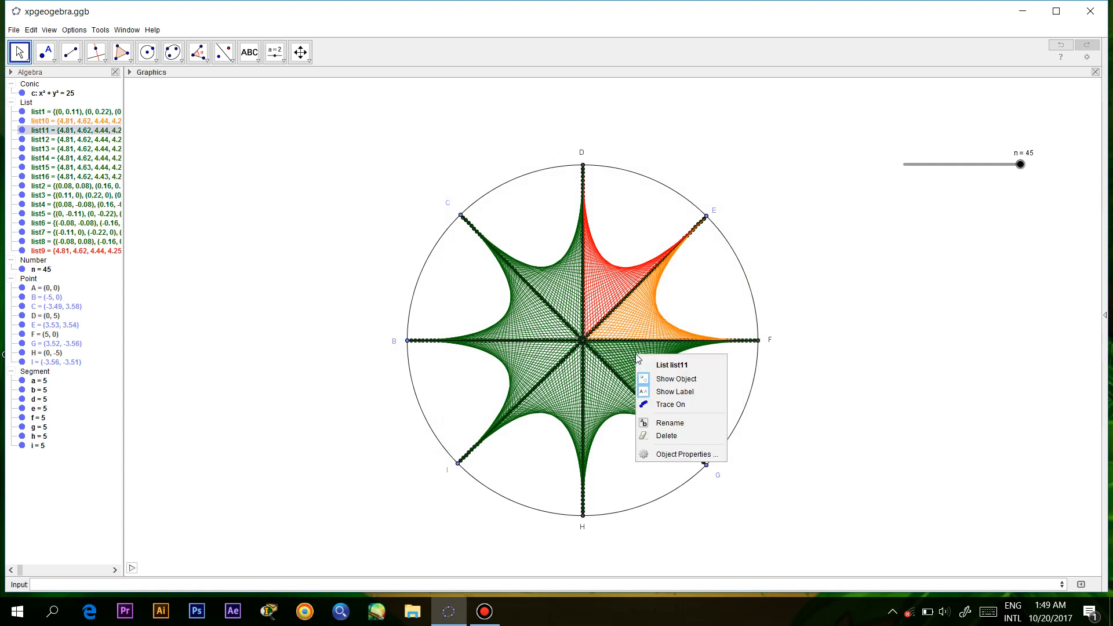
left_click(674, 454)
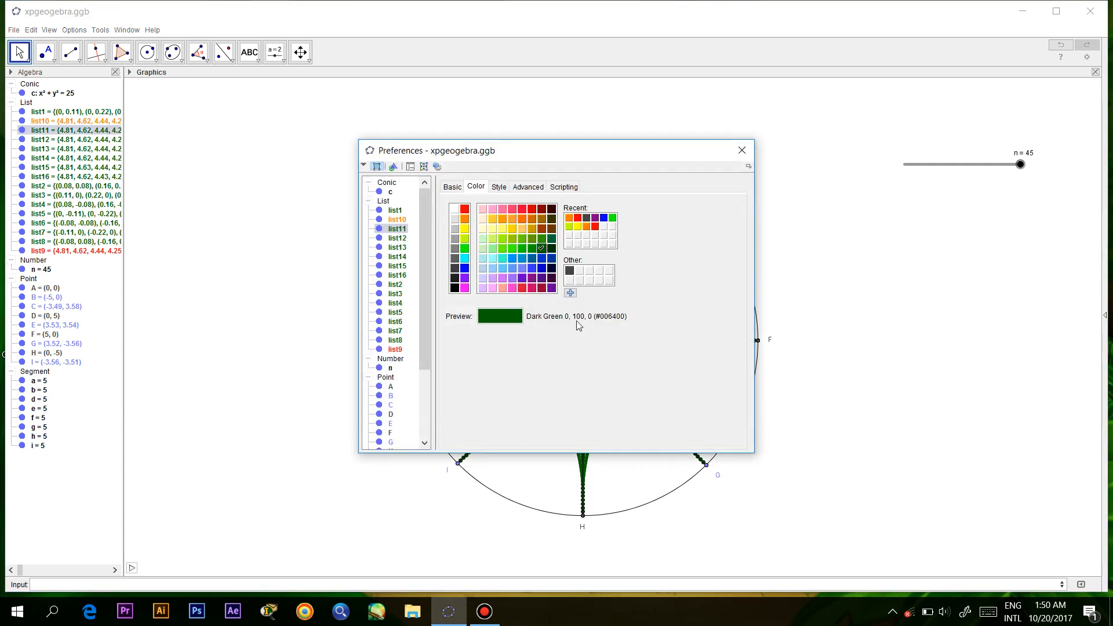
left_click(465, 229)
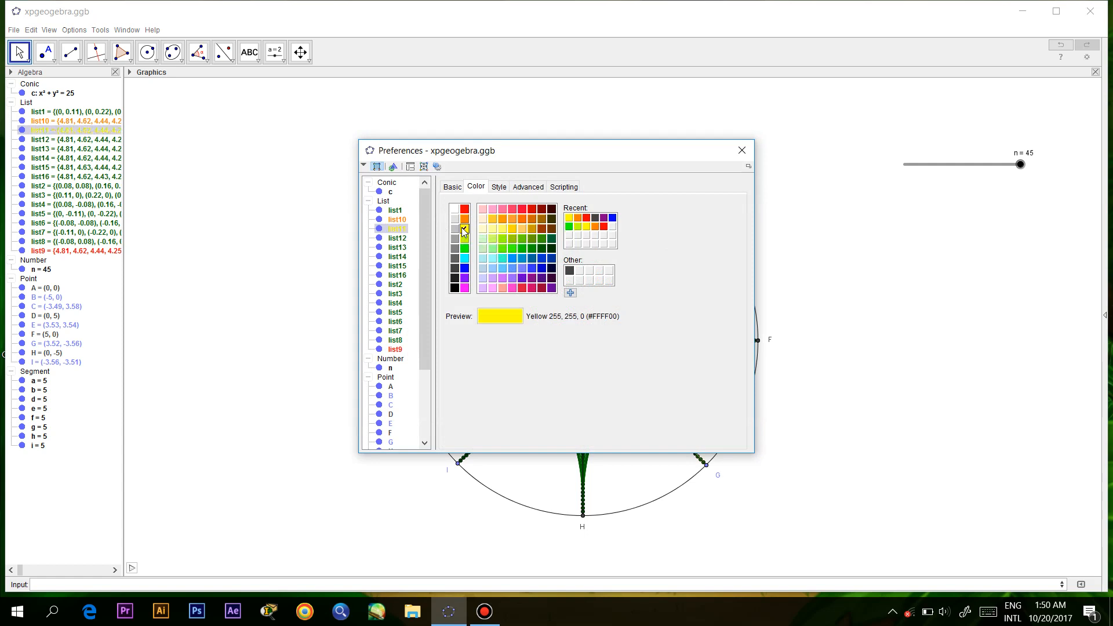
left_click(742, 151)
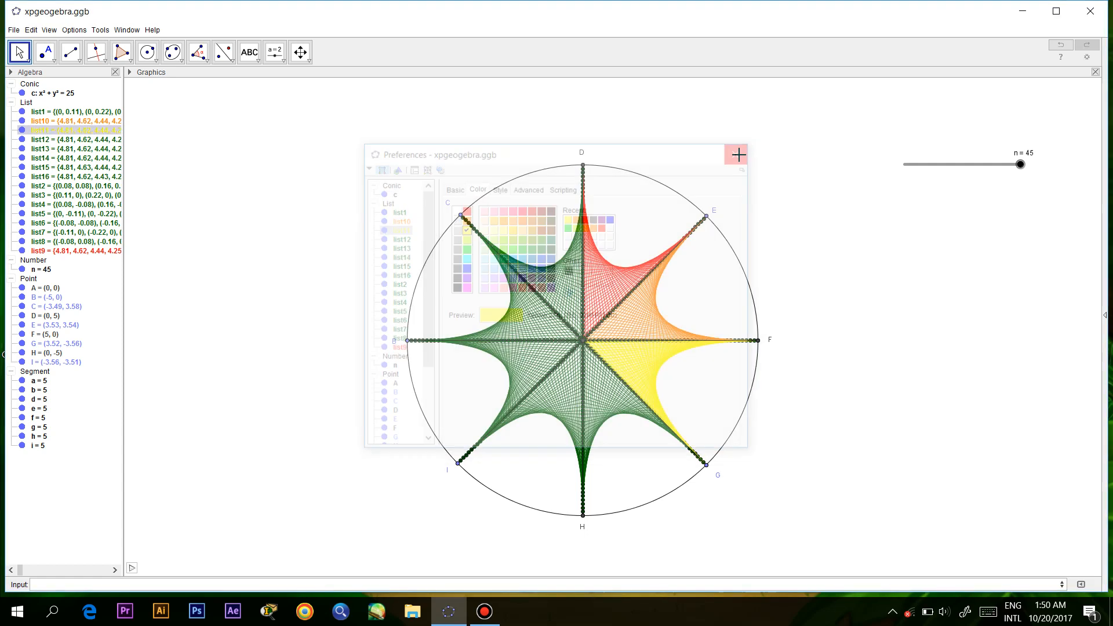
Step: Colour the segment list between radii AG and AH (list12) lime
right_click(599, 390)
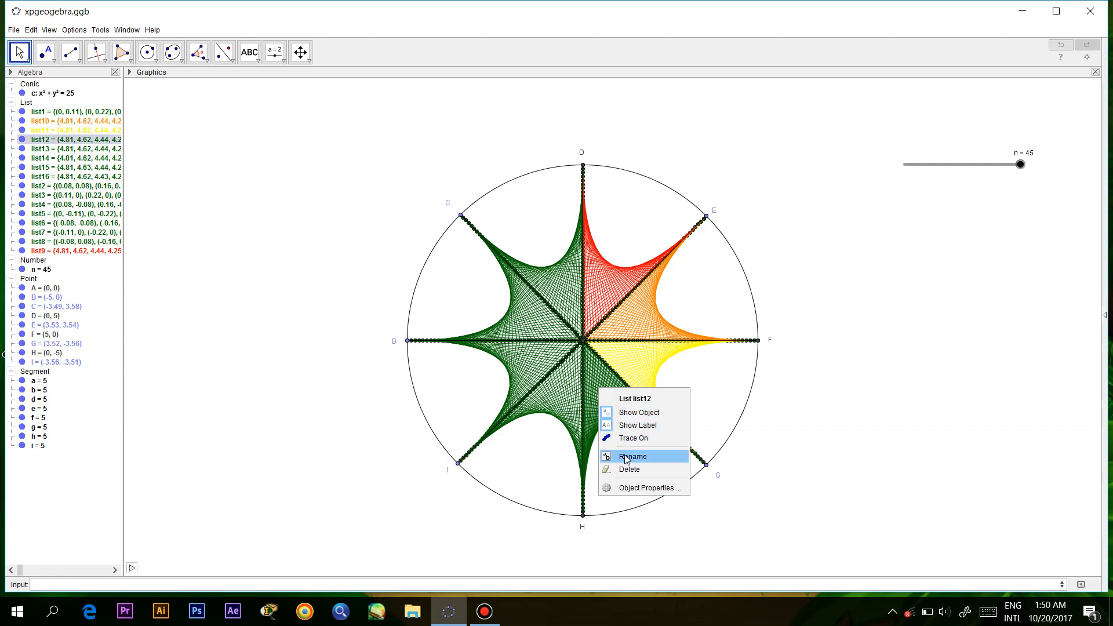
left_click(630, 488)
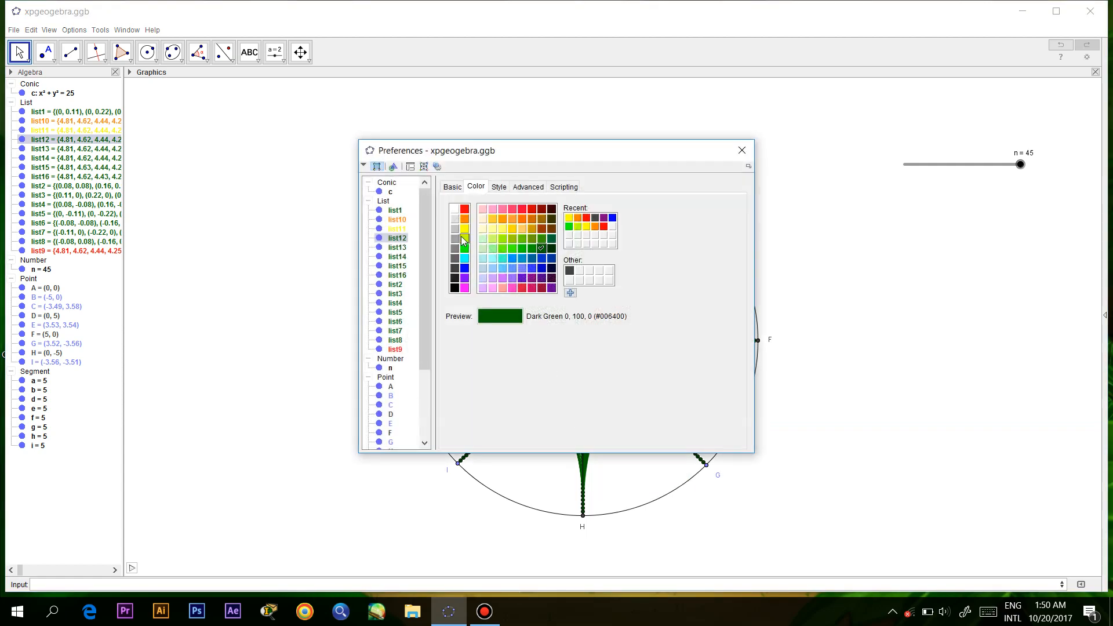
left_click(465, 238)
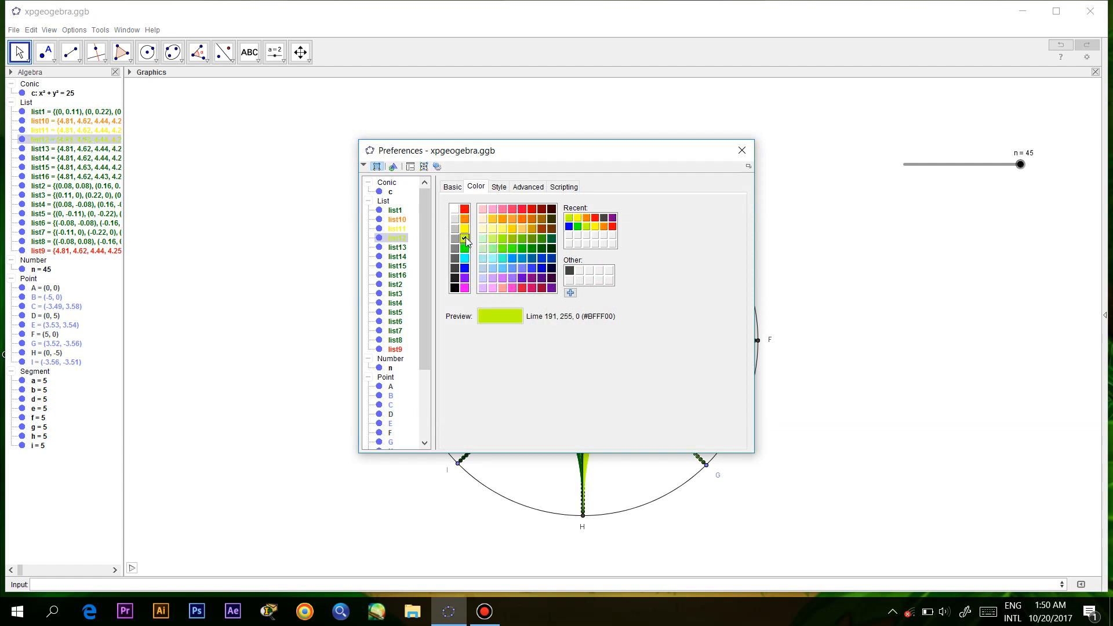
left_click(742, 150)
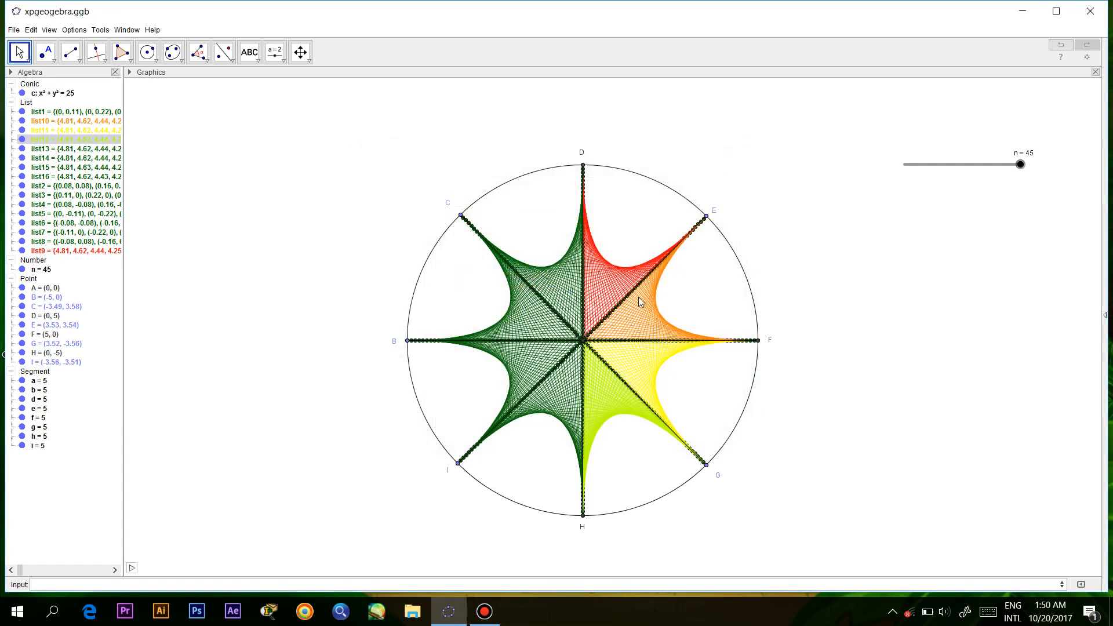
Step: Colour the segment list between radii AH and AI (list13) bright green (0, 255, 0)
right_click(565, 383)
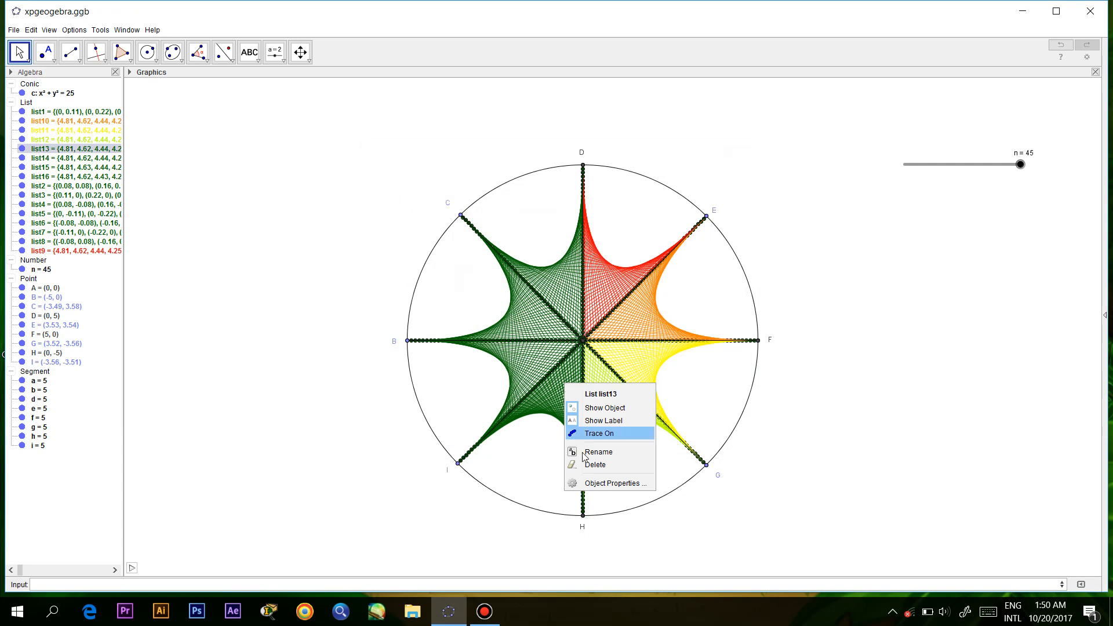
left_click(593, 483)
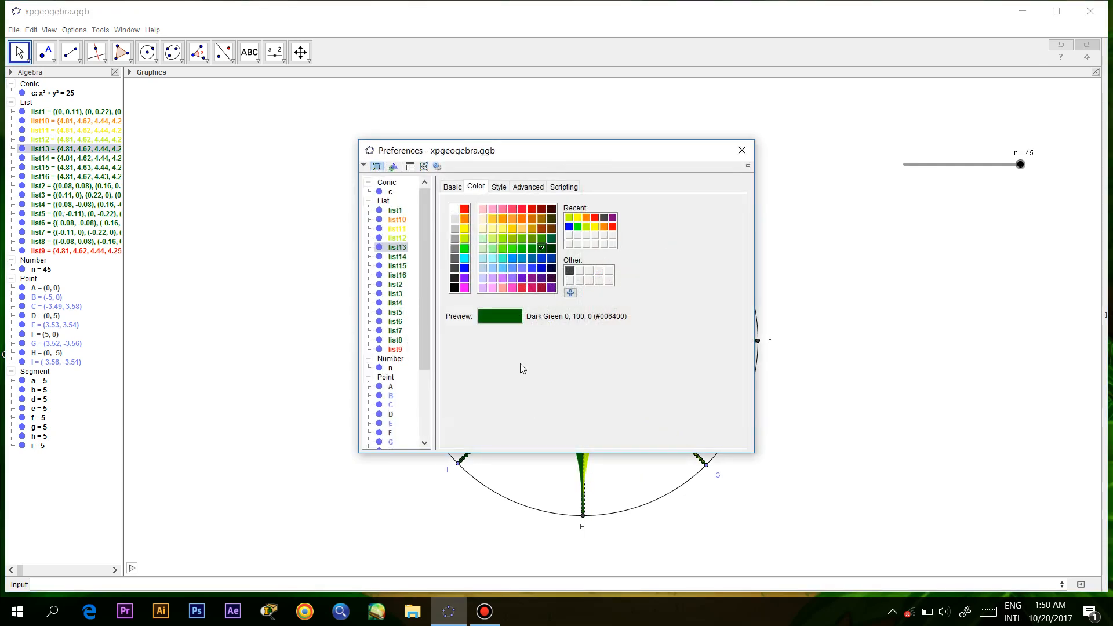
left_click(464, 248)
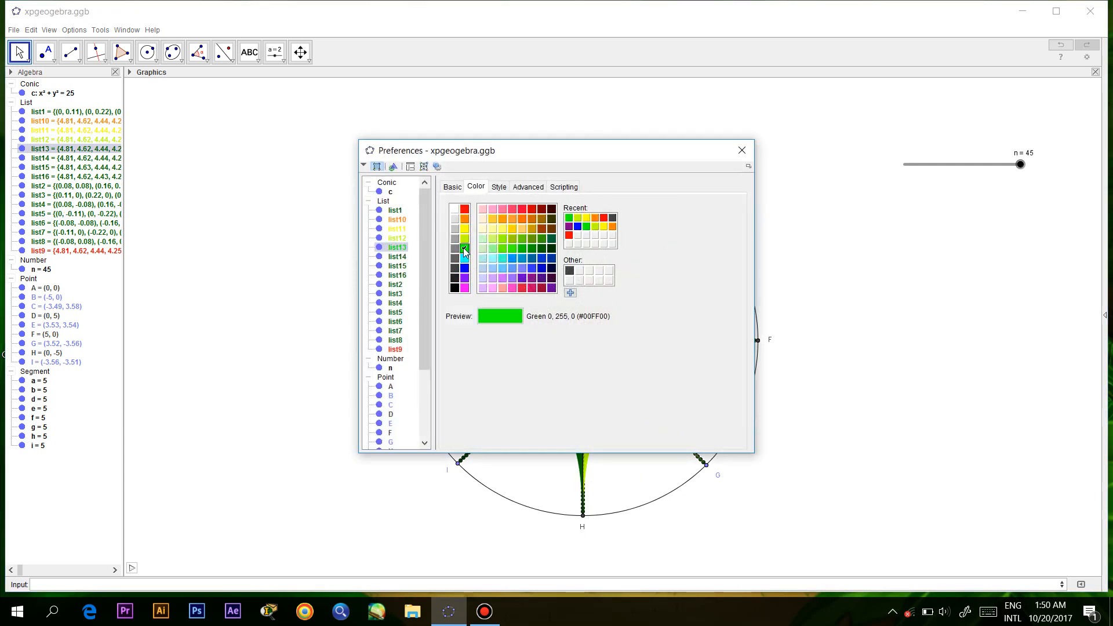
left_click(737, 151)
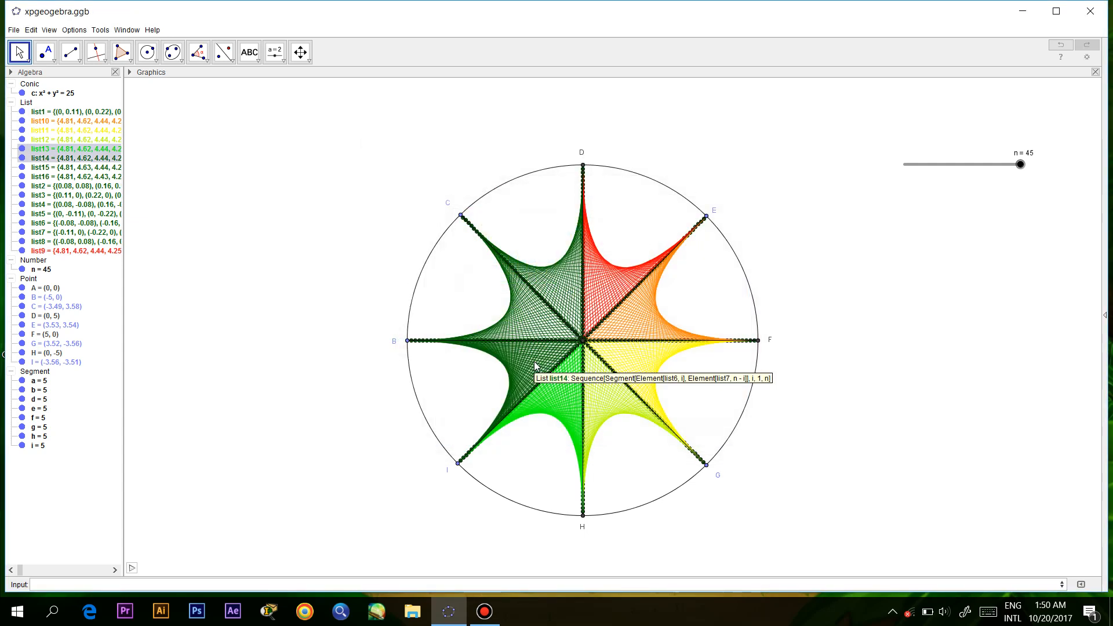
Step: Colour the segment list between radii AB and AC (list15) blue
right_click(531, 326)
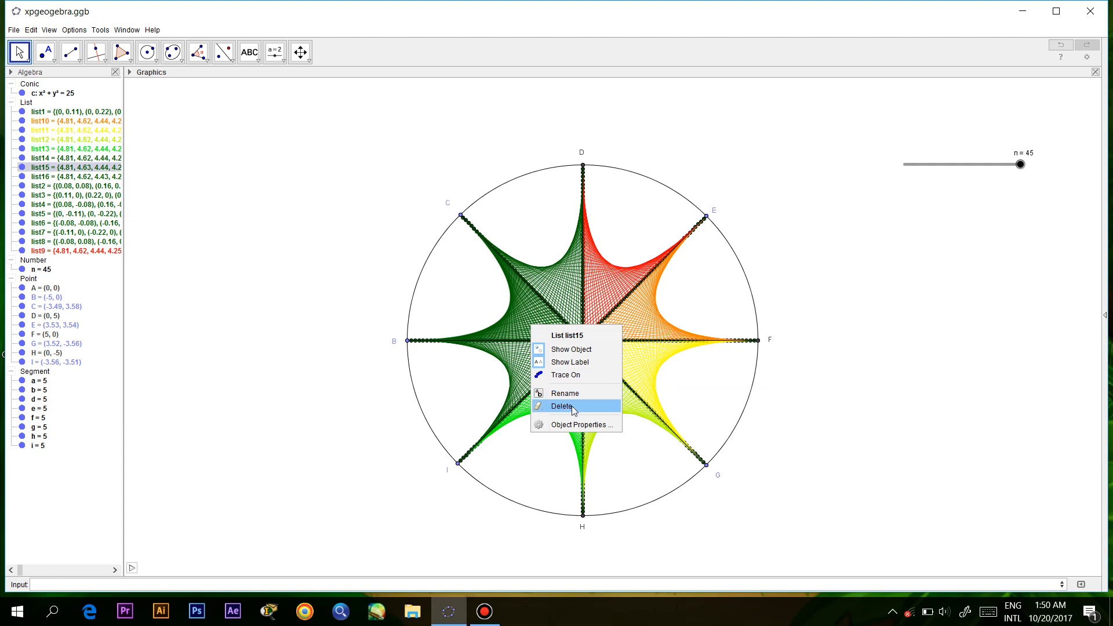
left_click(577, 425)
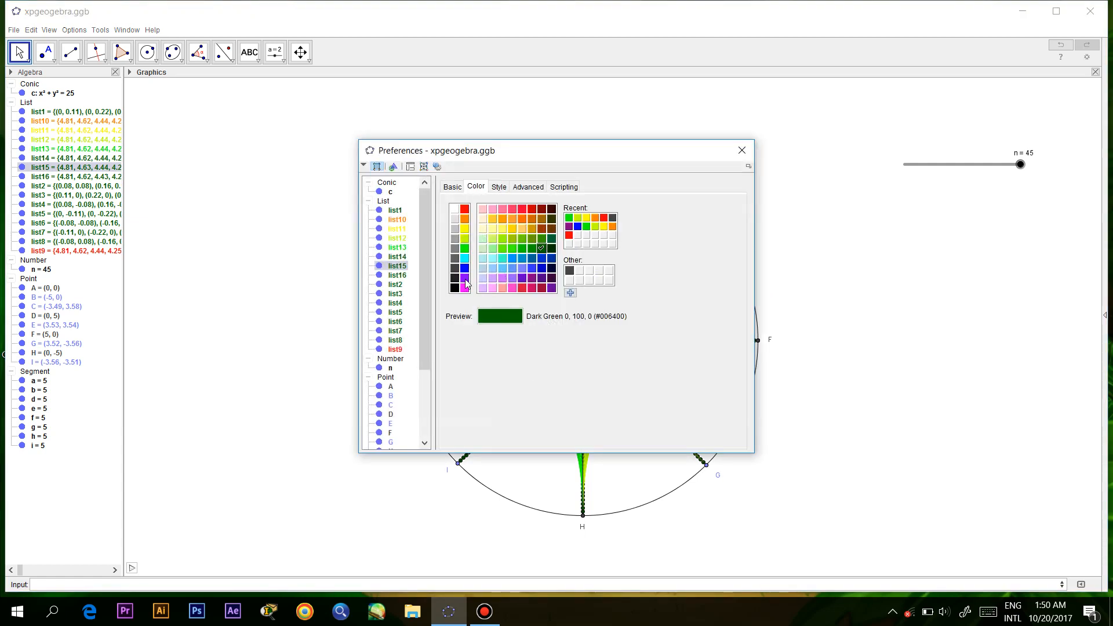
left_click(465, 268)
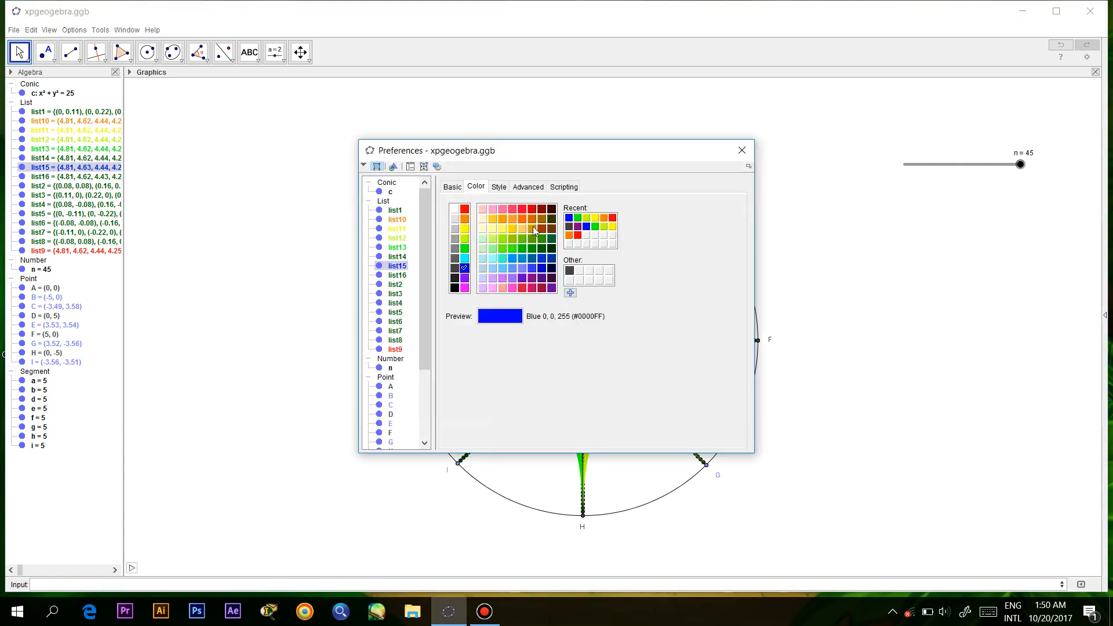
left_click(742, 150)
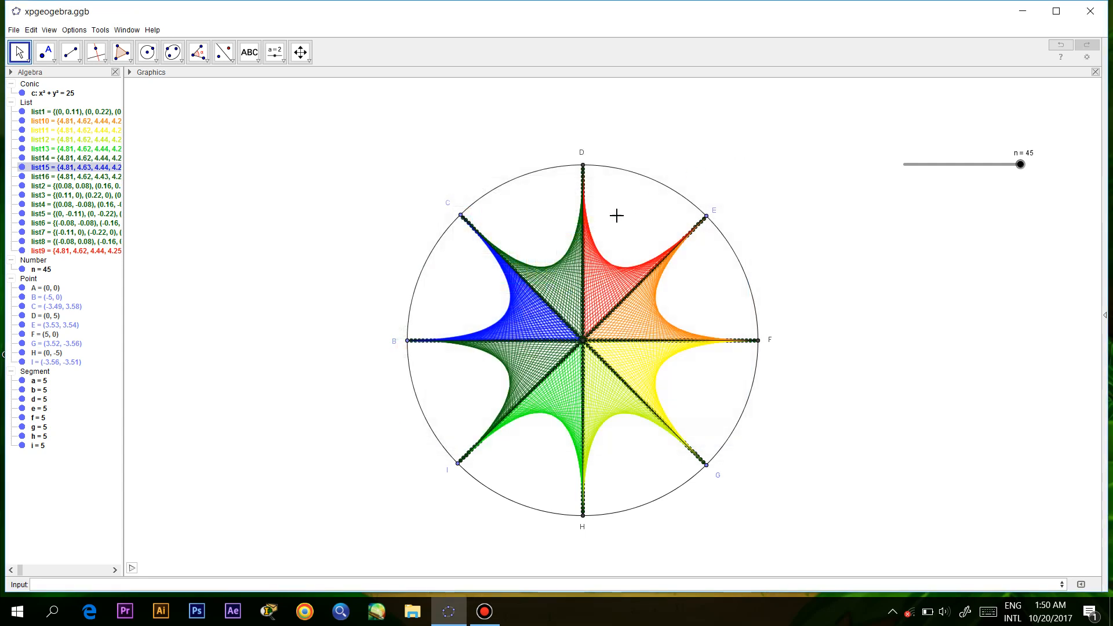
Step: Colour the segment list between radii AC and AD (list16) purple (128, 0, 128)
right_click(574, 268)
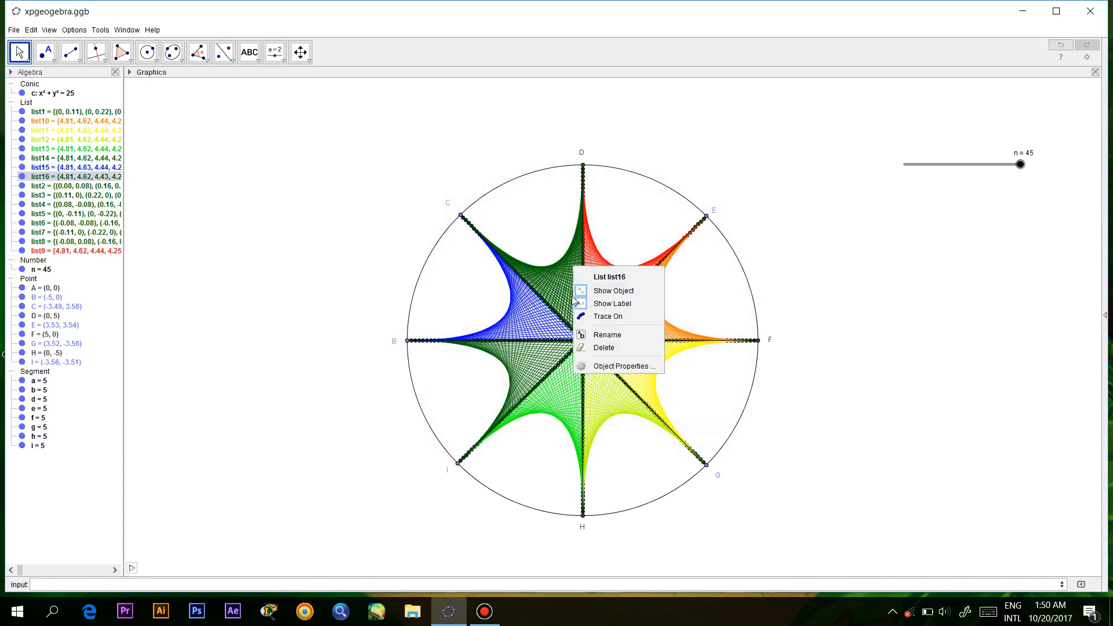
left_click(607, 367)
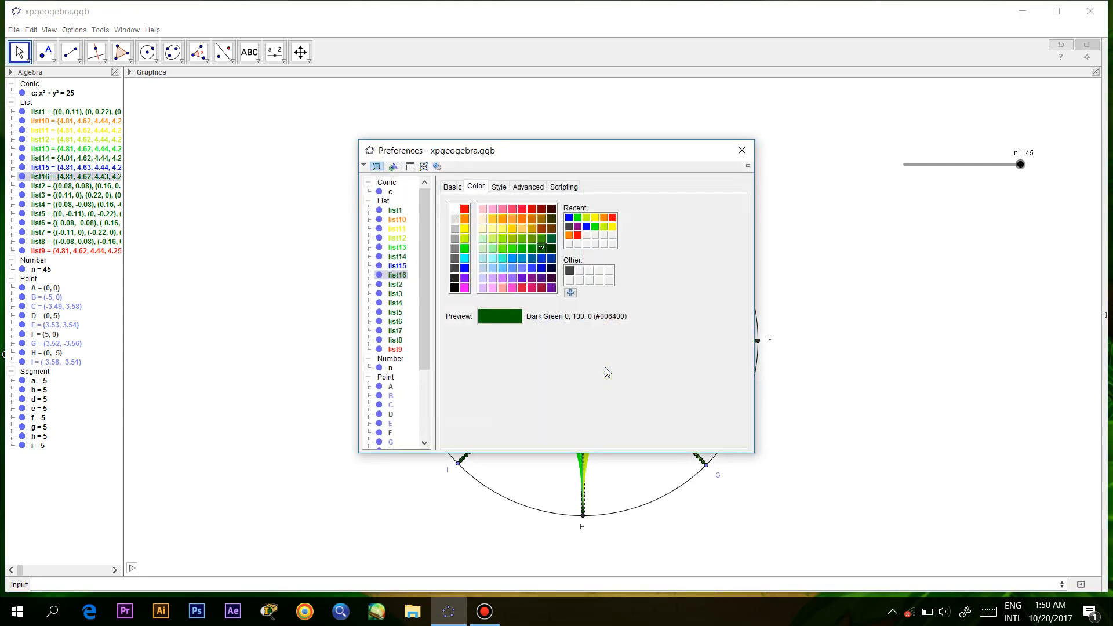
left_click(532, 279)
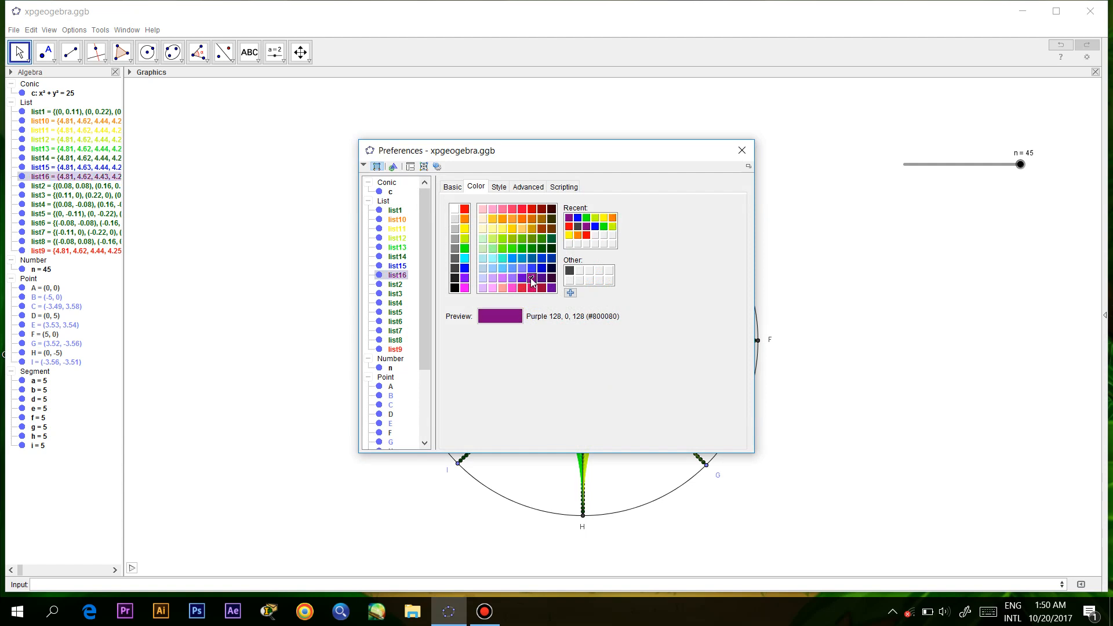
left_click(742, 151)
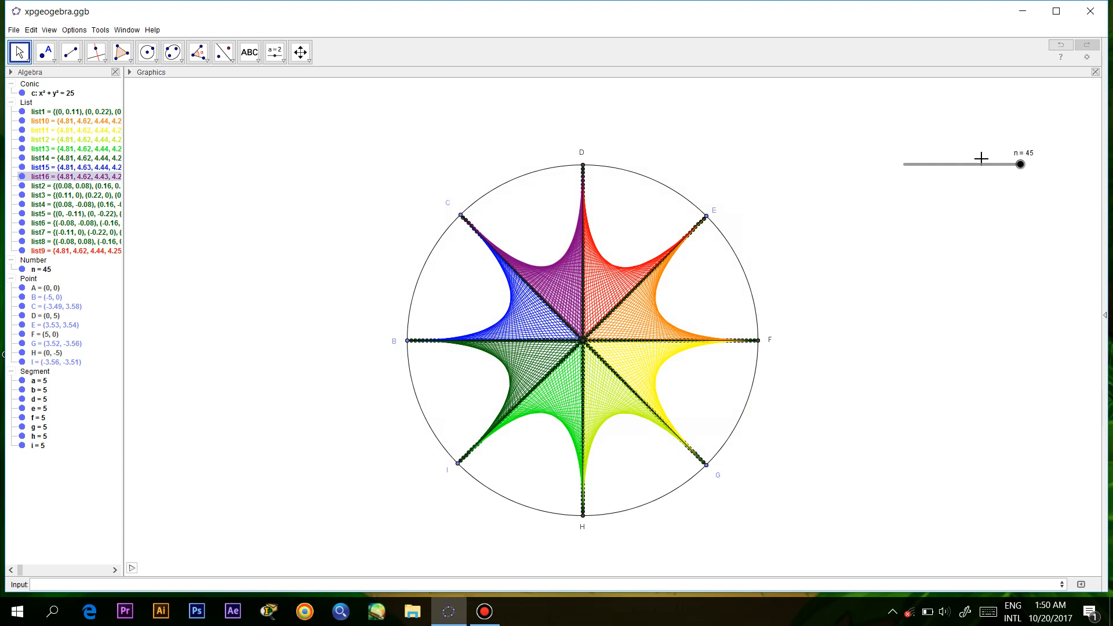
left_click(1020, 165)
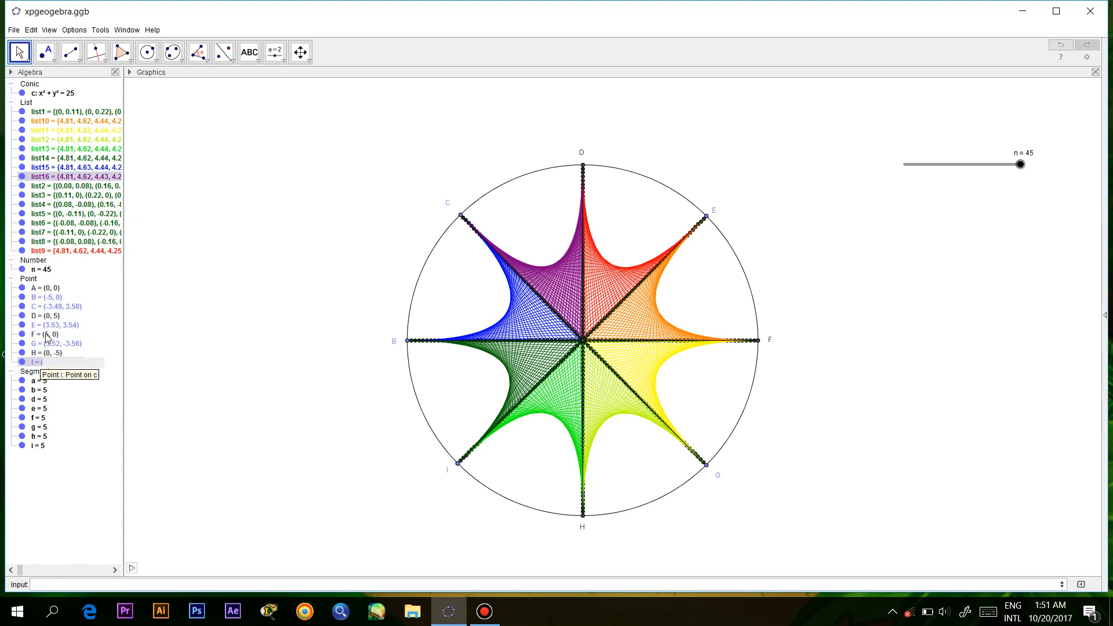
left_click(48, 295)
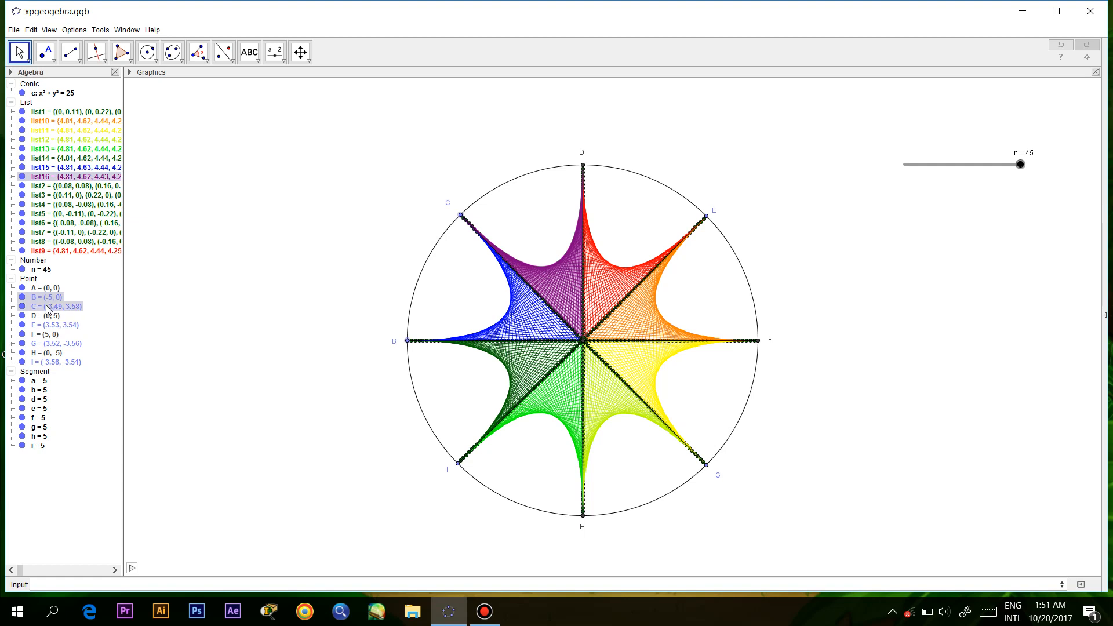
left_click(47, 345, "ctrl")
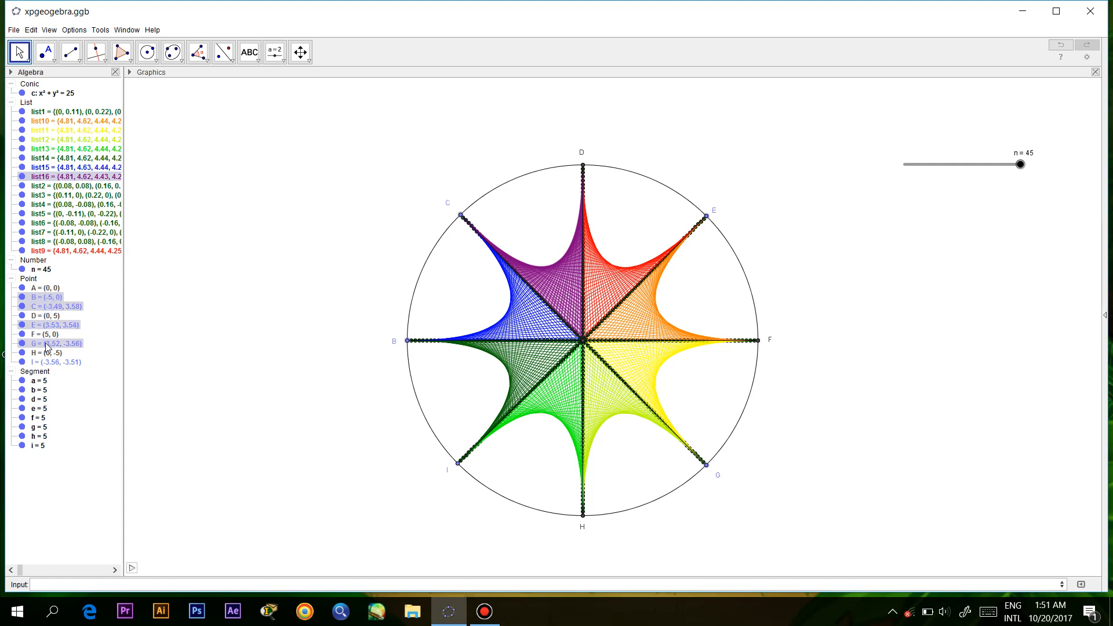
left_click(47, 363, "ctrl")
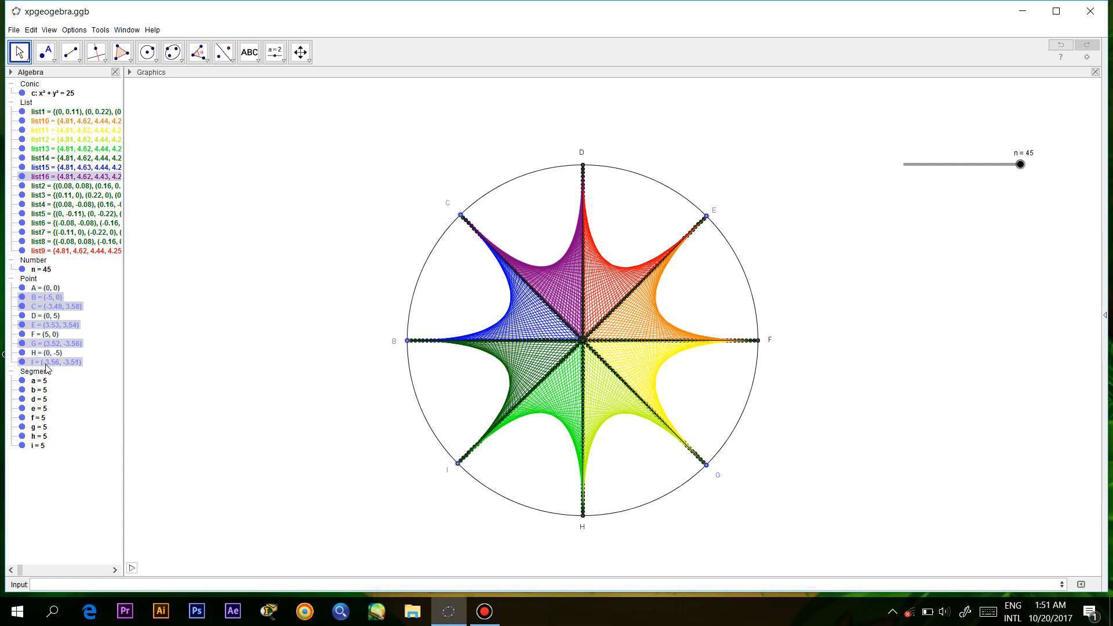
right_click(50, 325)
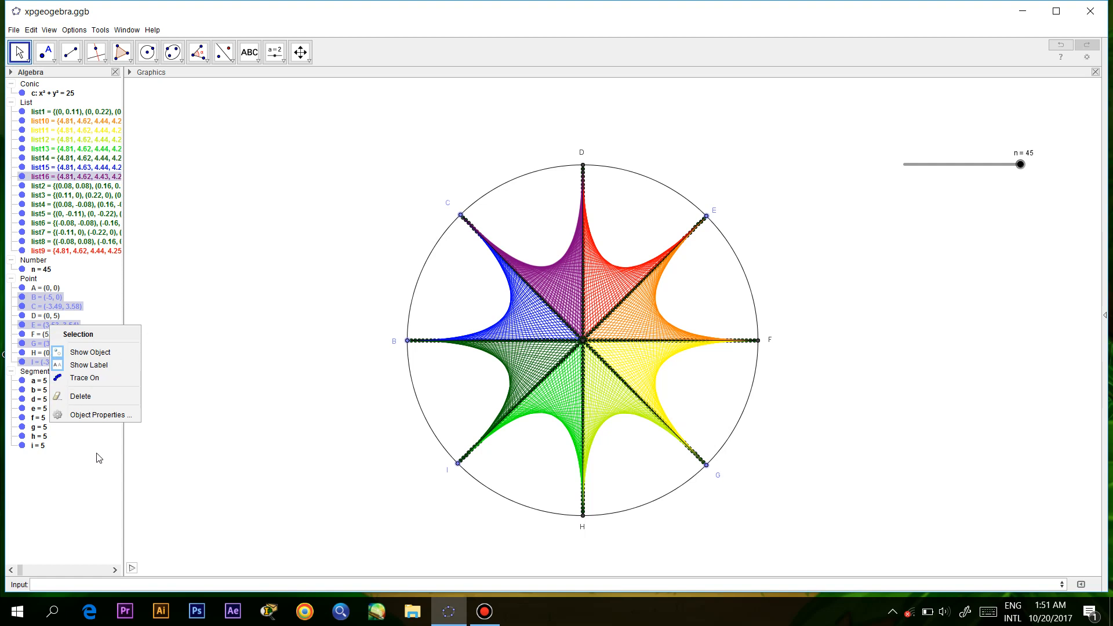
left_click(173, 317)
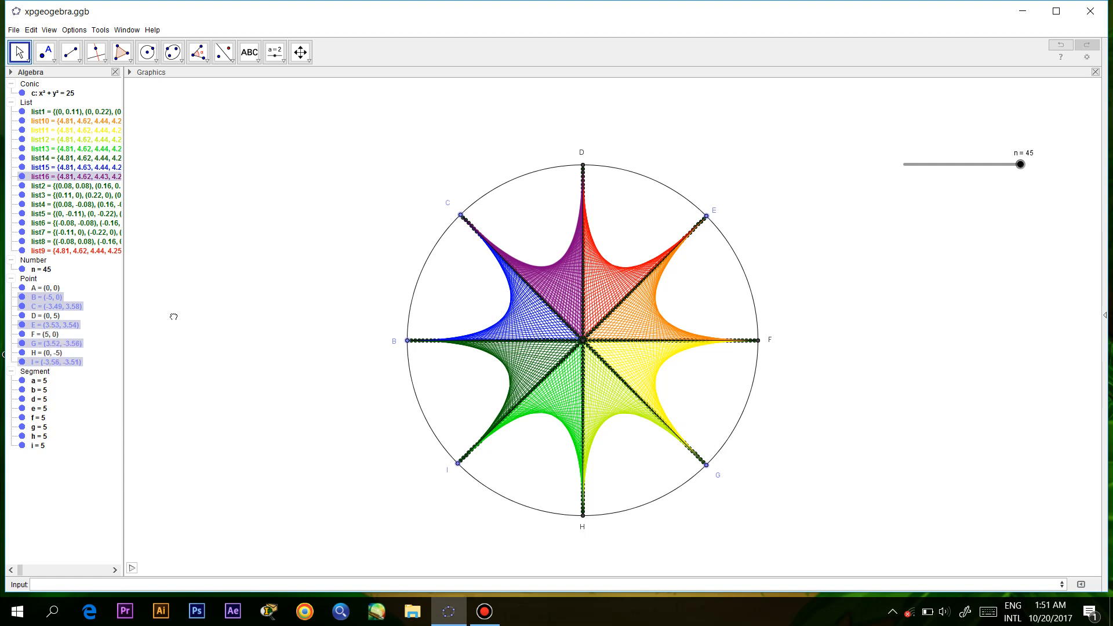
Step: Turn on animation for the points B, C, E, G and I on the circle together
left_click(53, 299)
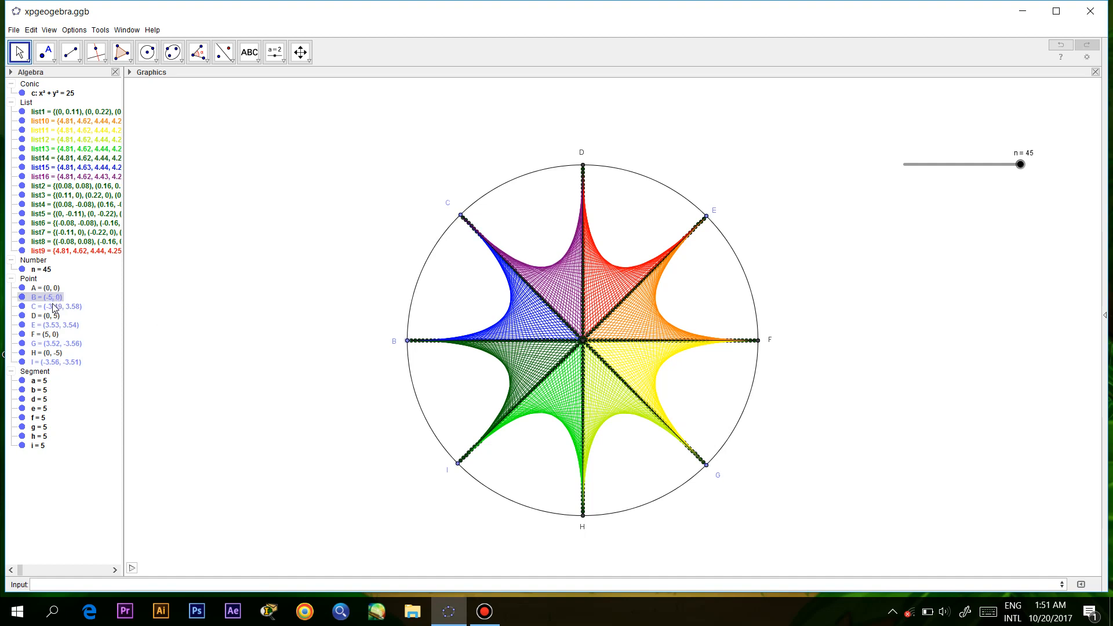
left_click(53, 309, "ctrl")
left_click(51, 325, "ctrl")
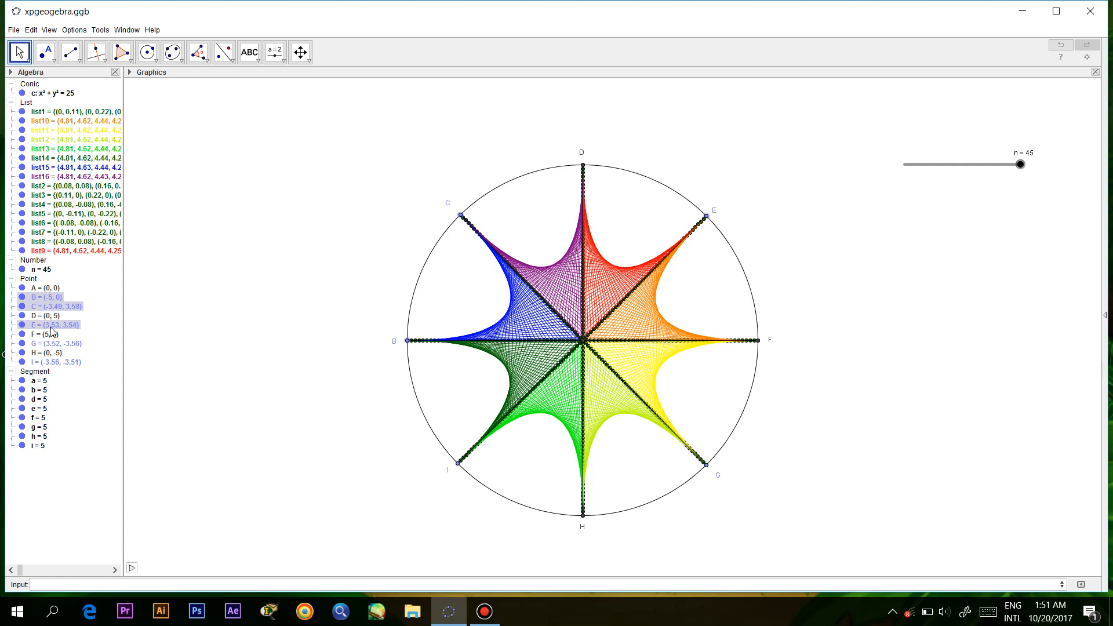
left_click(53, 344, "ctrl")
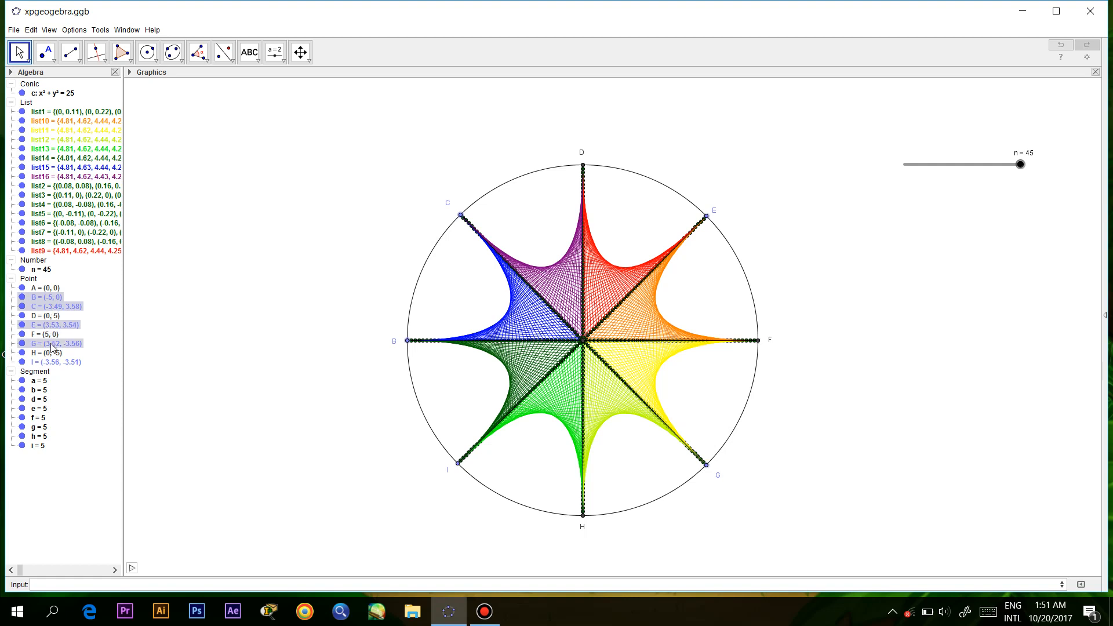
left_click(51, 363, "ctrl")
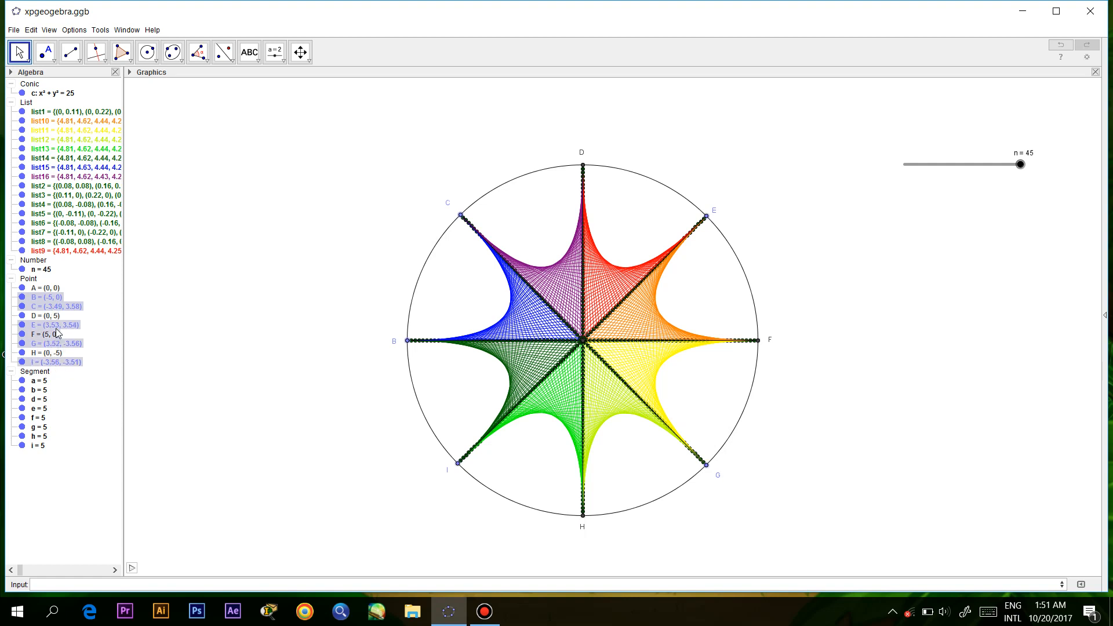
right_click(58, 327)
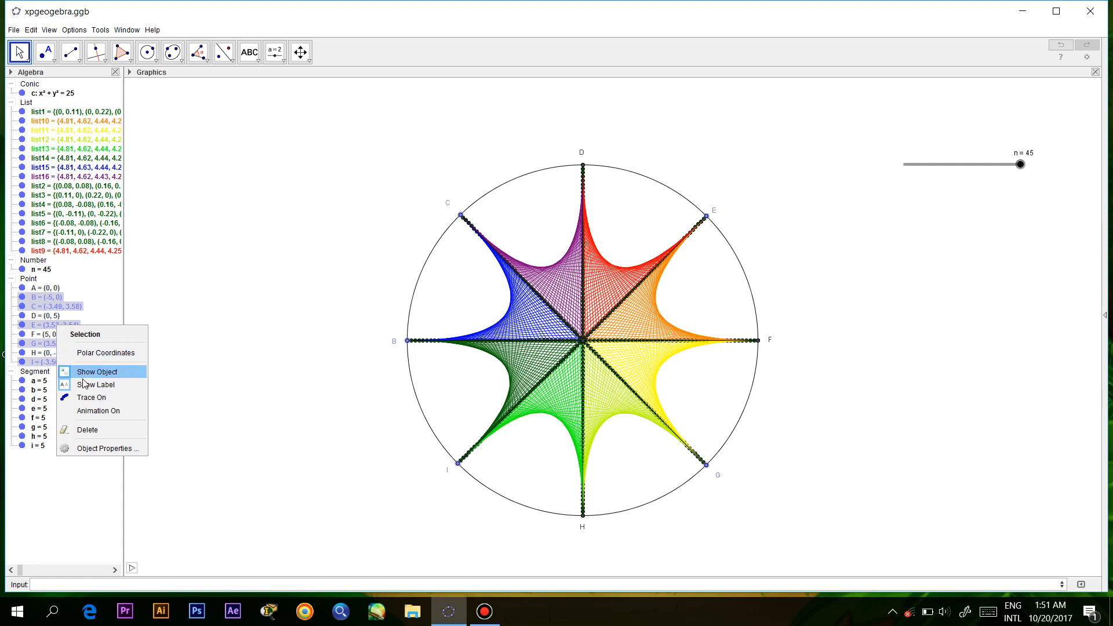
left_click(82, 411)
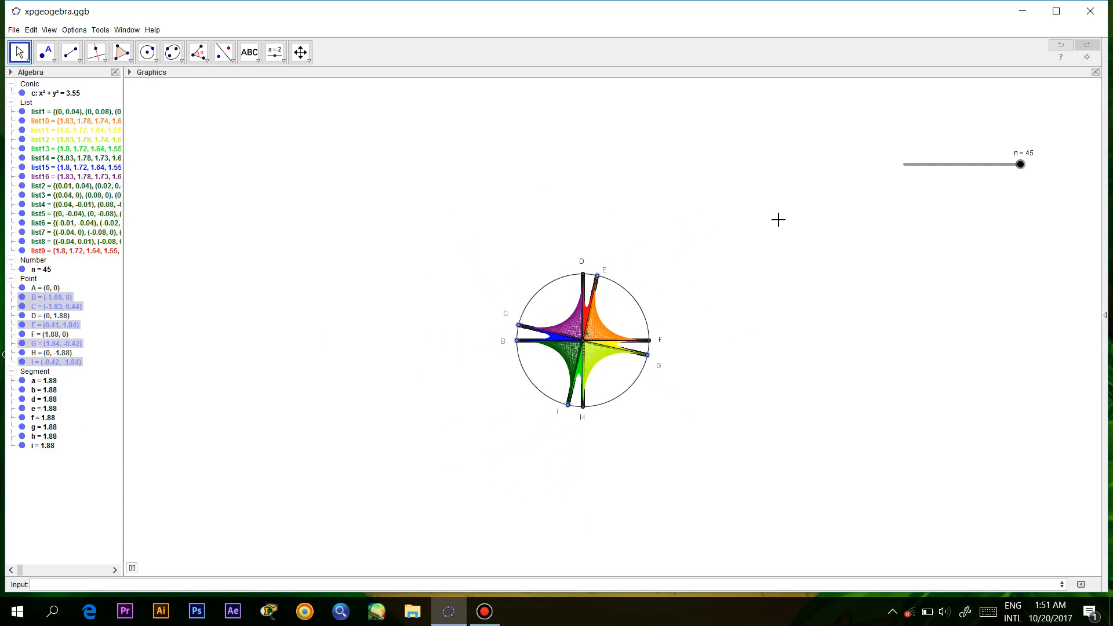